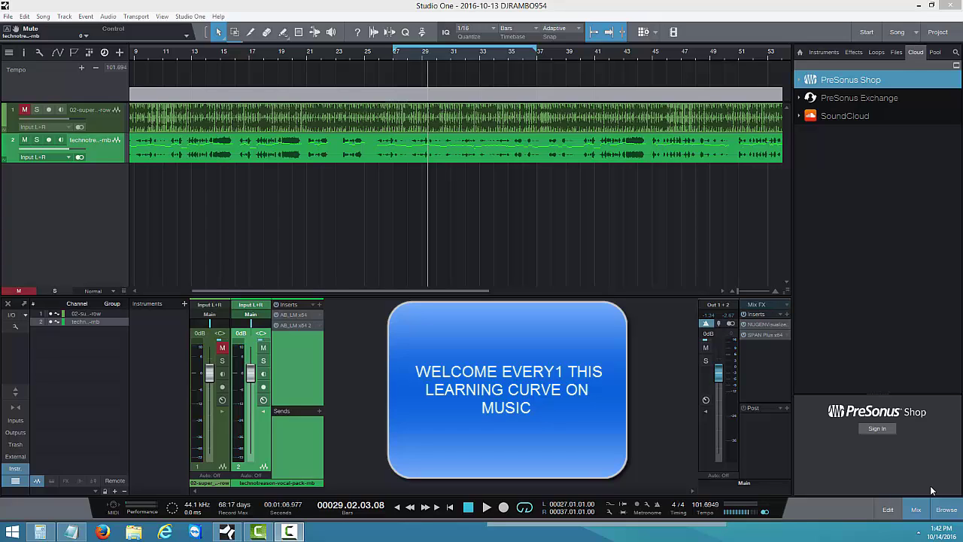
# Step: Show the effects sorted by vendor and expand the iZotope, Inc. folder
pyautogui.click(853, 54)
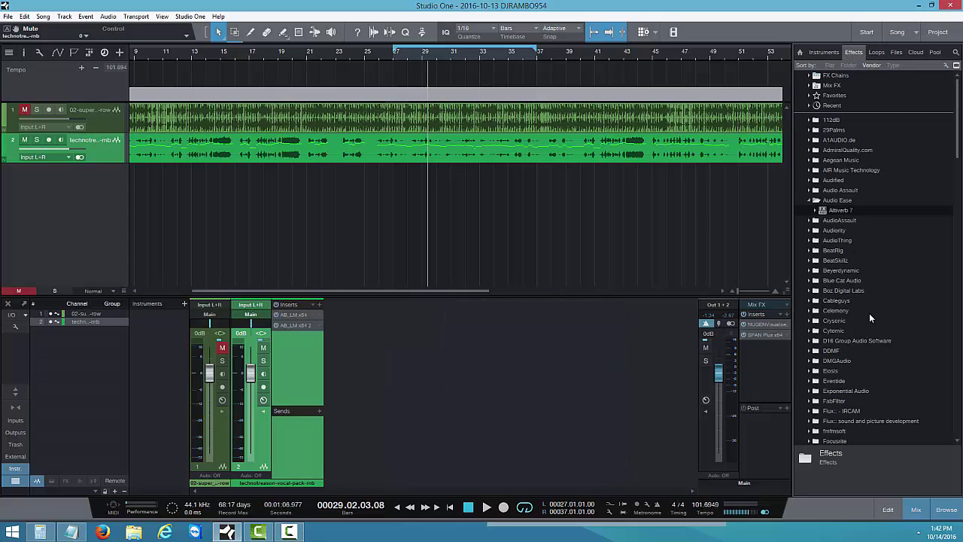
pyautogui.scroll(-2, 844, 331)
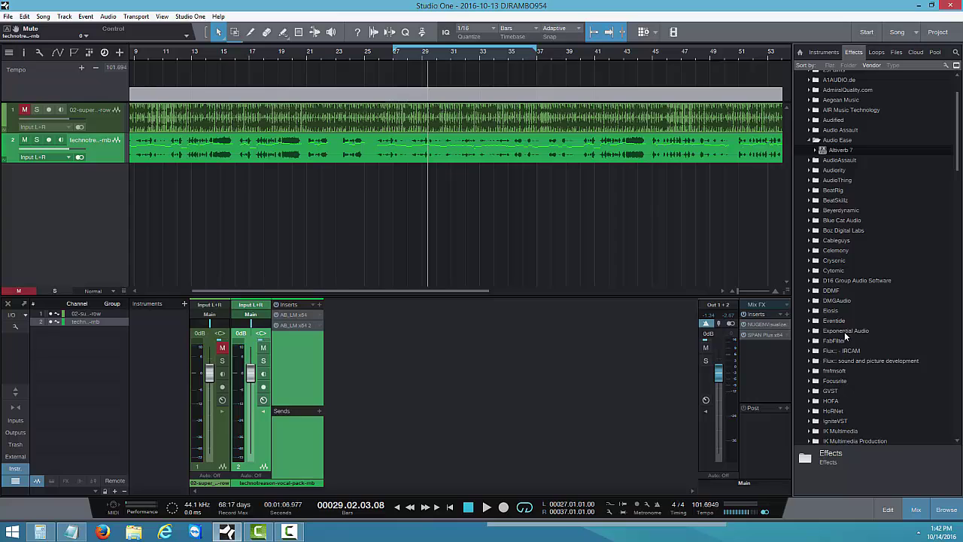
pyautogui.scroll(-4, 845, 332)
pyautogui.click(845, 332)
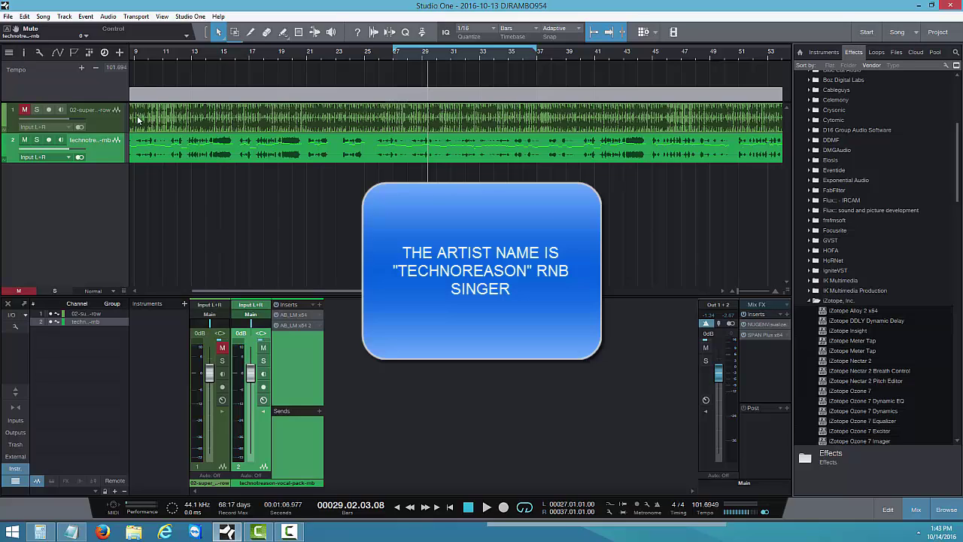
# Step: Play the unprocessed vocal track from around bar 26 and stop at about bar 36
pyautogui.doubleClick(89, 141)
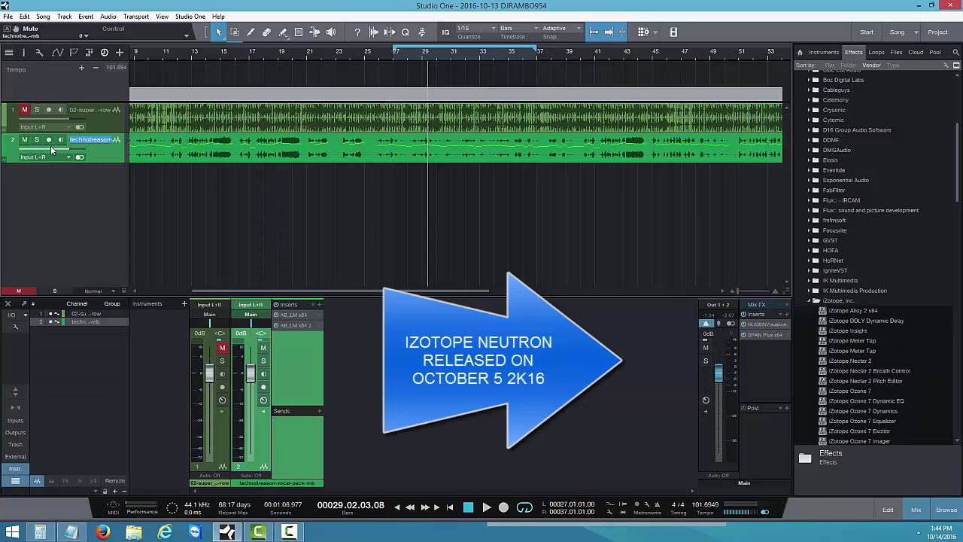
pyautogui.click(388, 56)
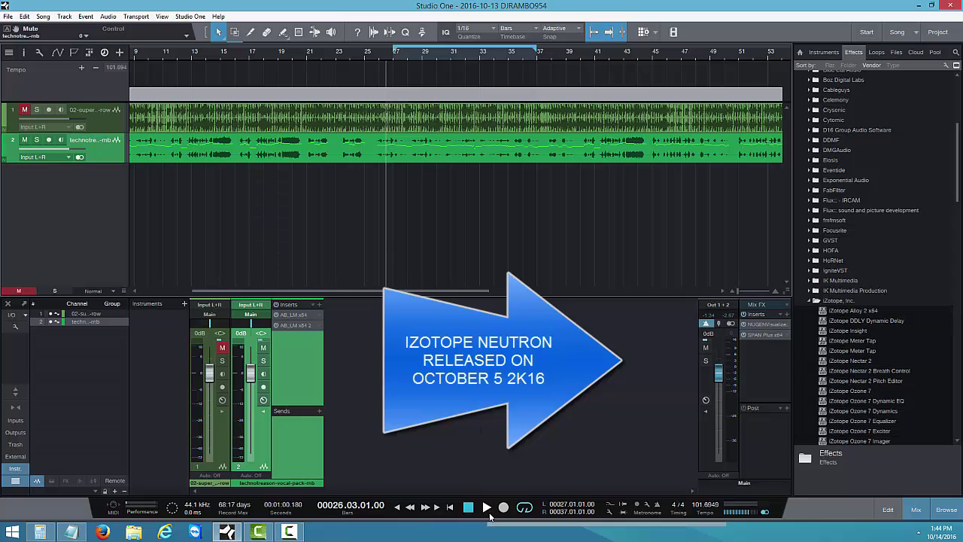
pyautogui.click(486, 509)
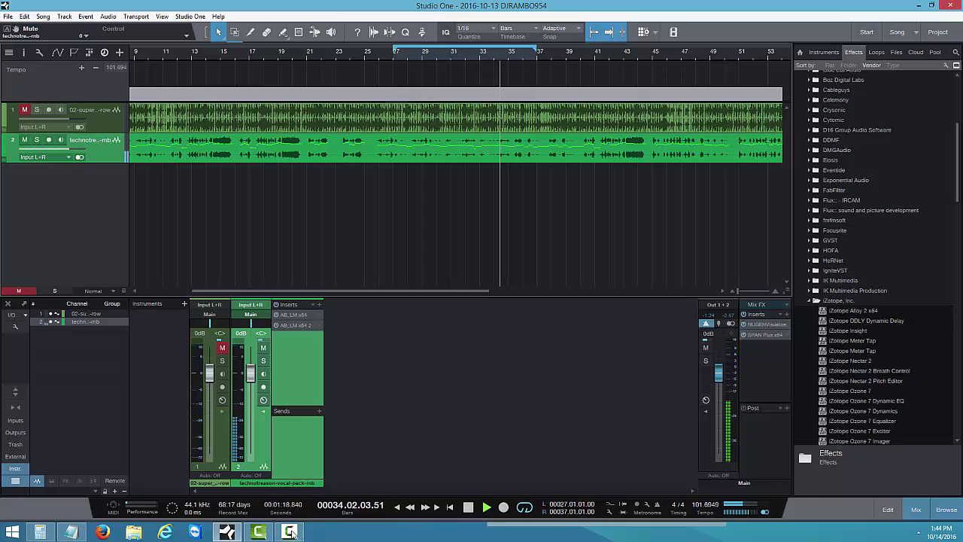
pyautogui.click(290, 531)
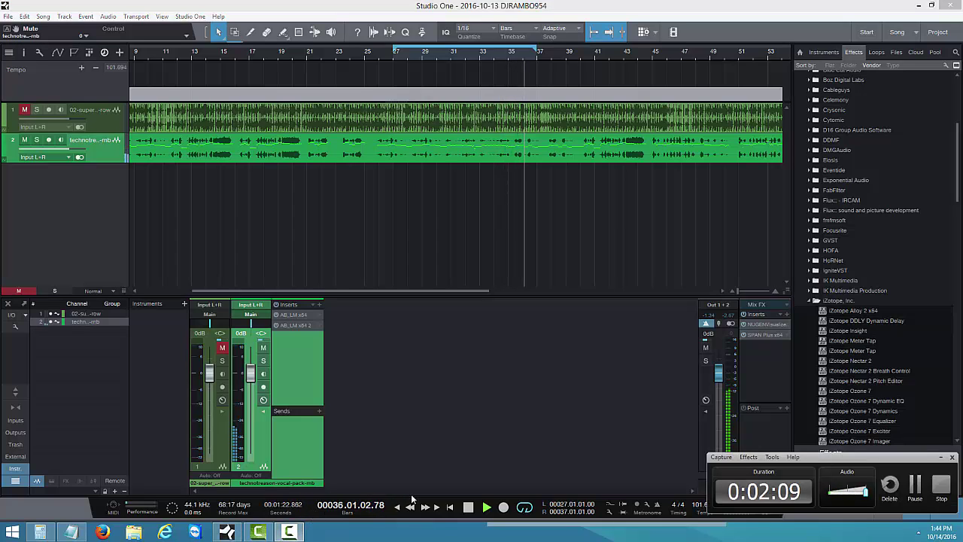
pyautogui.click(470, 508)
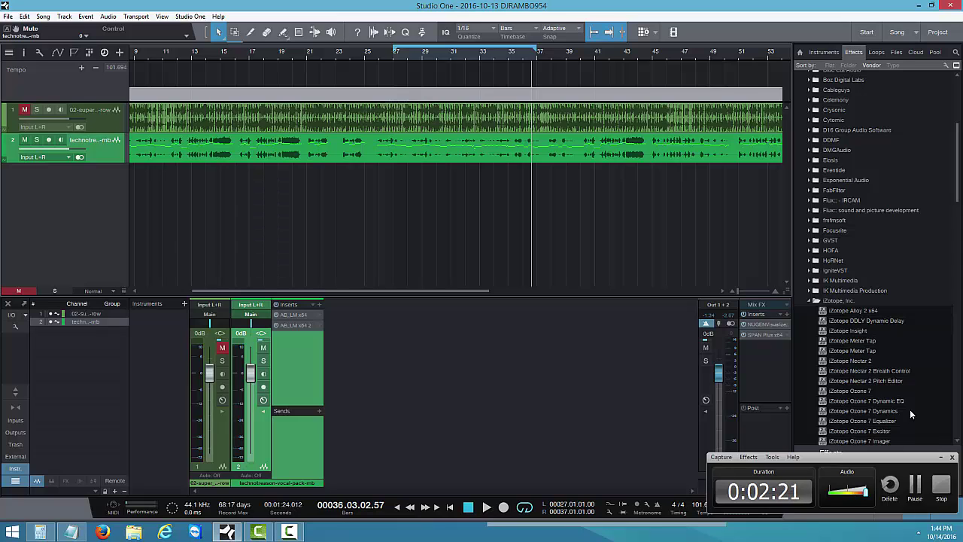
# Step: Insert Neutron between the two AB_LM plug-ins on the technotreason-vocal-pack-rnb channel
pyautogui.click(854, 391)
pyautogui.scroll(-8, 856, 379)
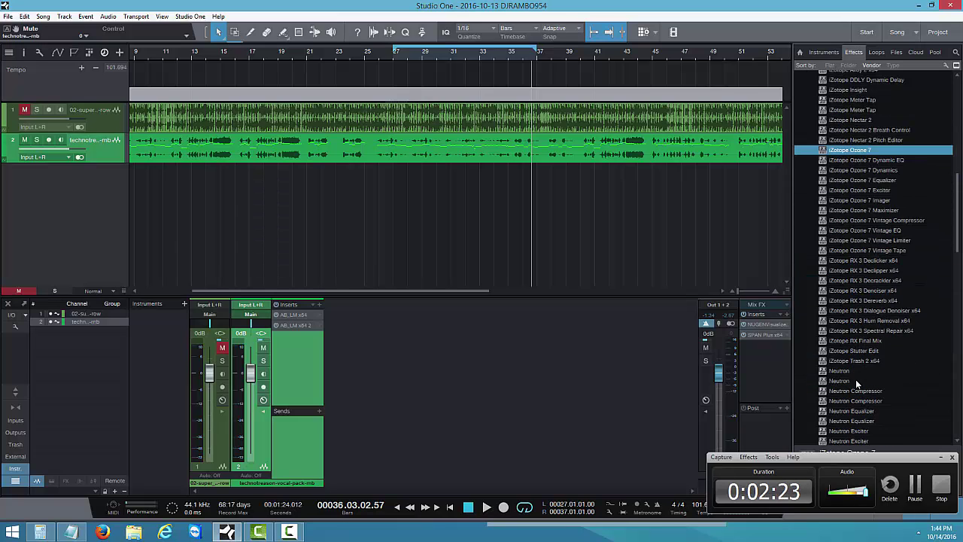
pyautogui.click(839, 380)
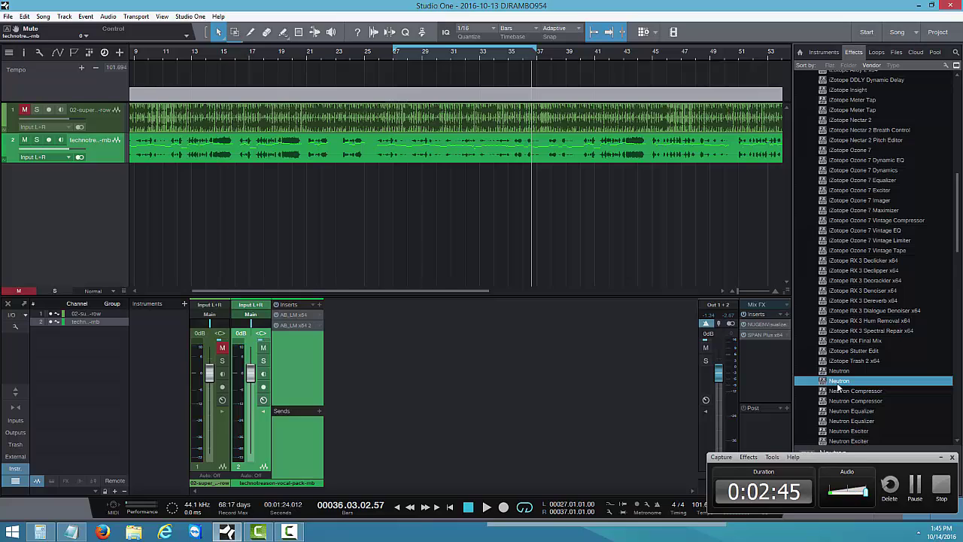
pyautogui.moveTo(839, 386)
pyautogui.mouseDown()
pyautogui.moveTo(285, 356)
pyautogui.moveTo(896, 374)
pyautogui.moveTo(853, 383)
pyautogui.mouseUp()
pyautogui.moveTo(838, 383); pyautogui.dragTo(296, 324)
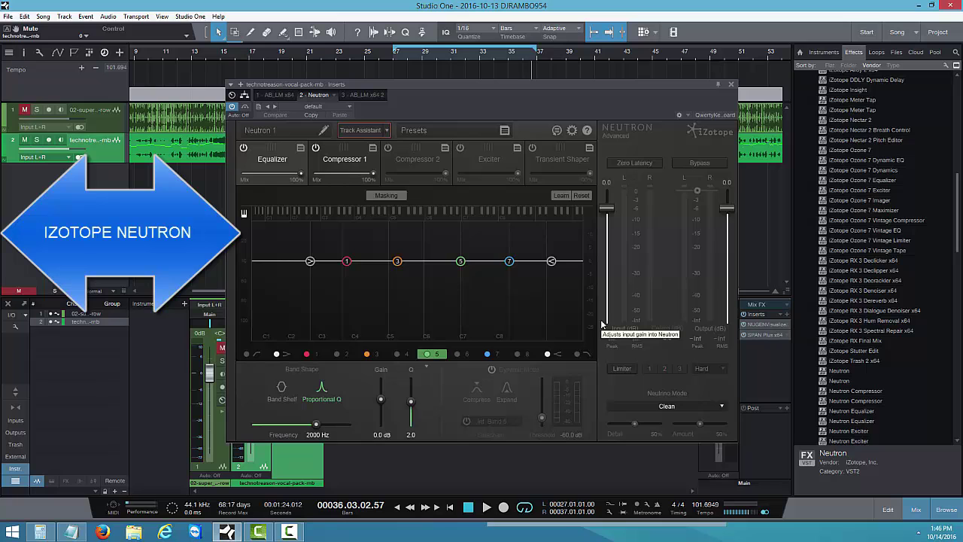
# Step: Move the Neutron window clear of the vocal channel's inserts and play the vocal briefly through Neutron
pyautogui.moveTo(466, 105); pyautogui.dragTo(585, 66)
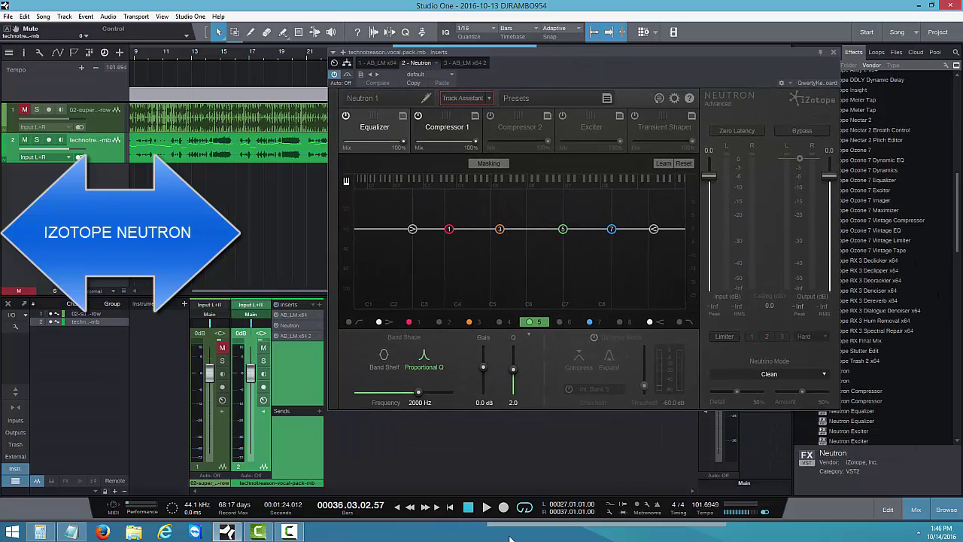
pyautogui.click(486, 508)
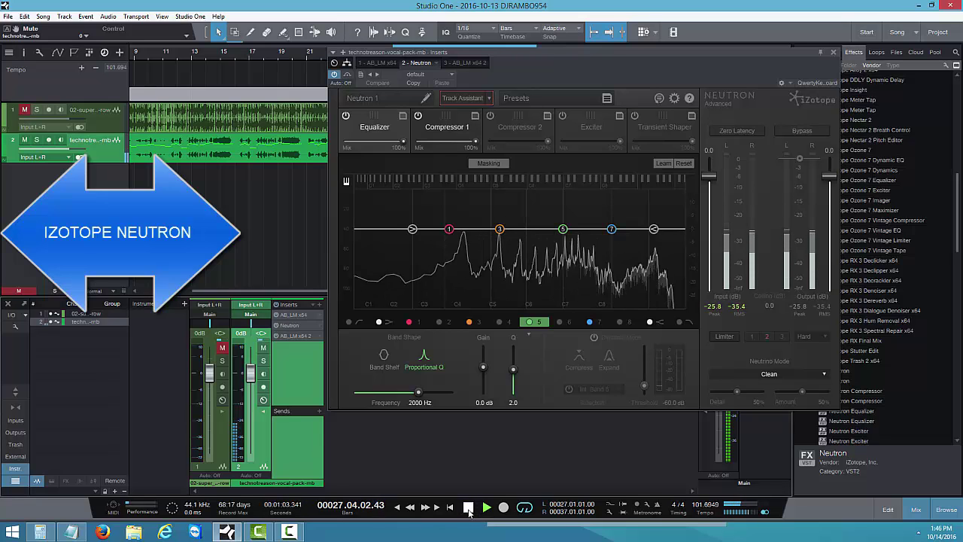
pyautogui.click(468, 509)
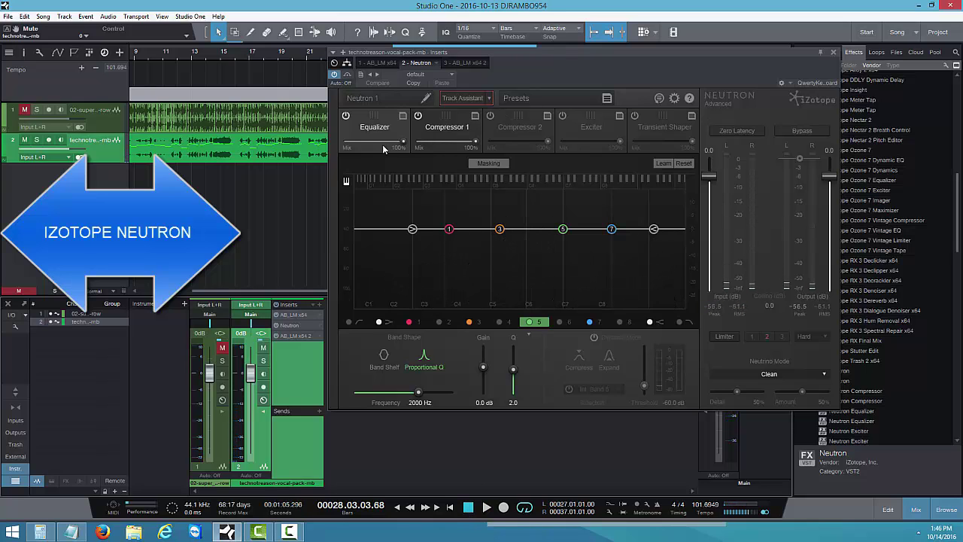
# Step: Examine Neutron's Compressor 1, Compressor 2, Exciter and Transient Shaper modules, switching the bypassed ones on and off again
pyautogui.click(458, 130)
pyautogui.click(517, 124)
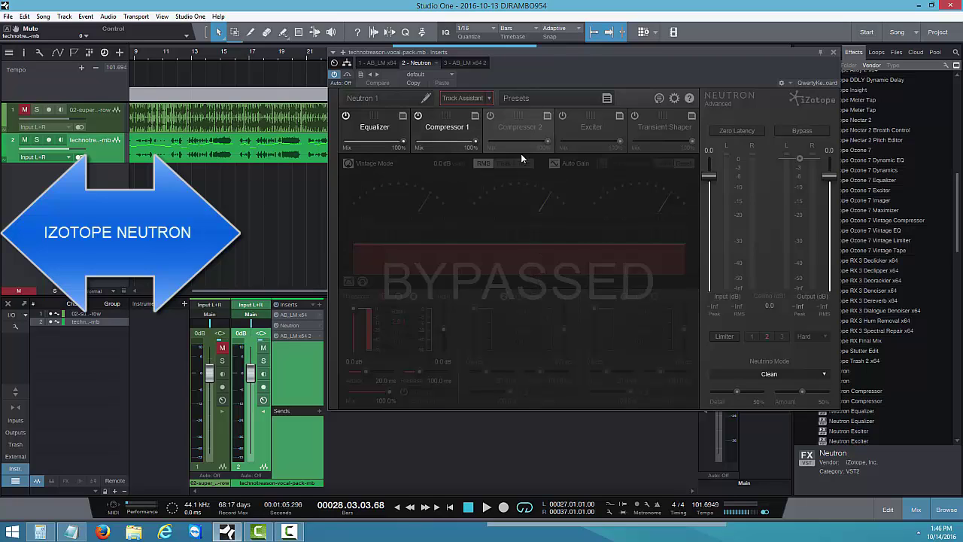
pyautogui.click(490, 116)
pyautogui.click(490, 116)
pyautogui.click(593, 130)
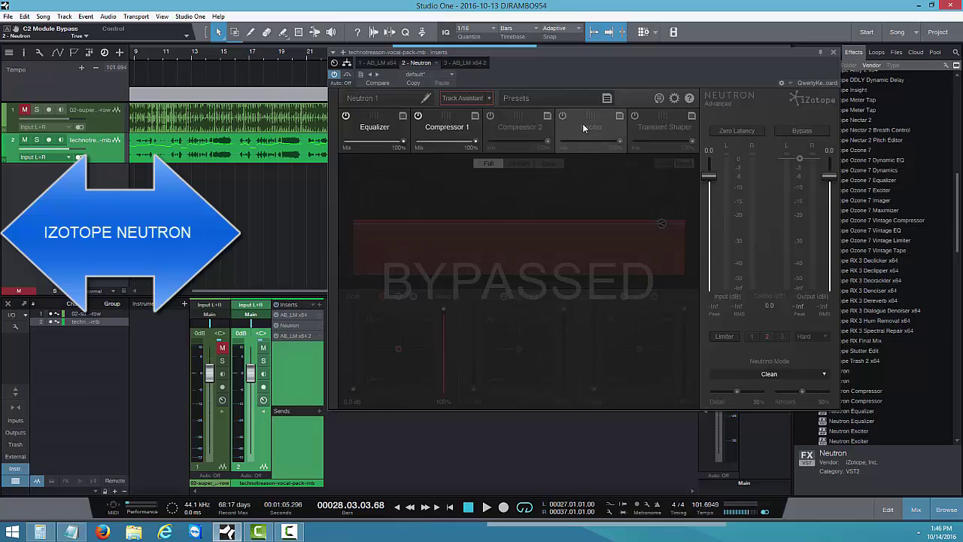
pyautogui.click(562, 115)
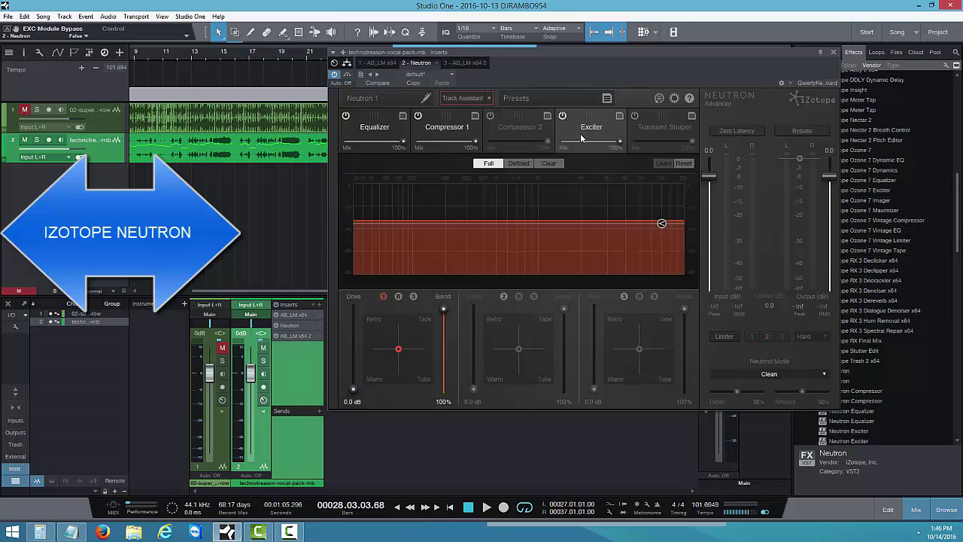
pyautogui.click(619, 116)
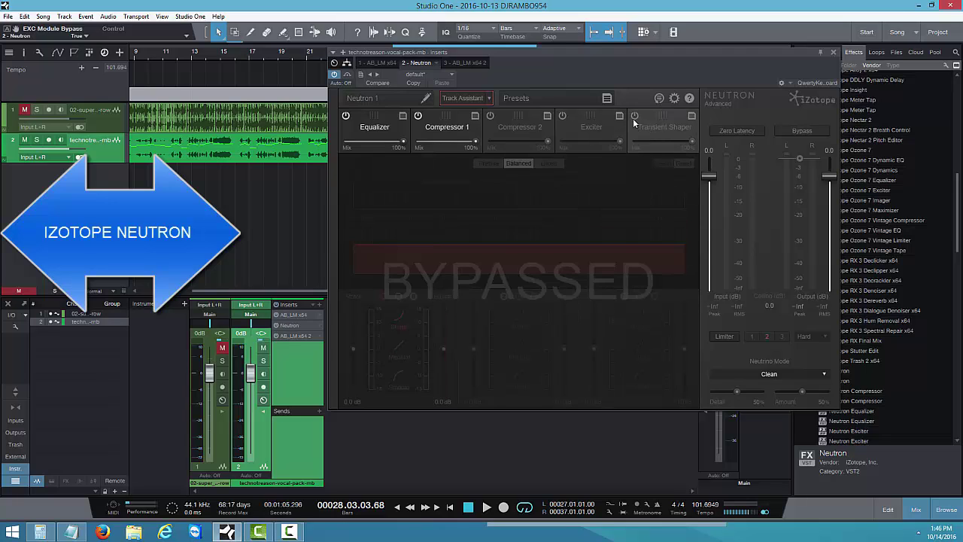
pyautogui.click(635, 115)
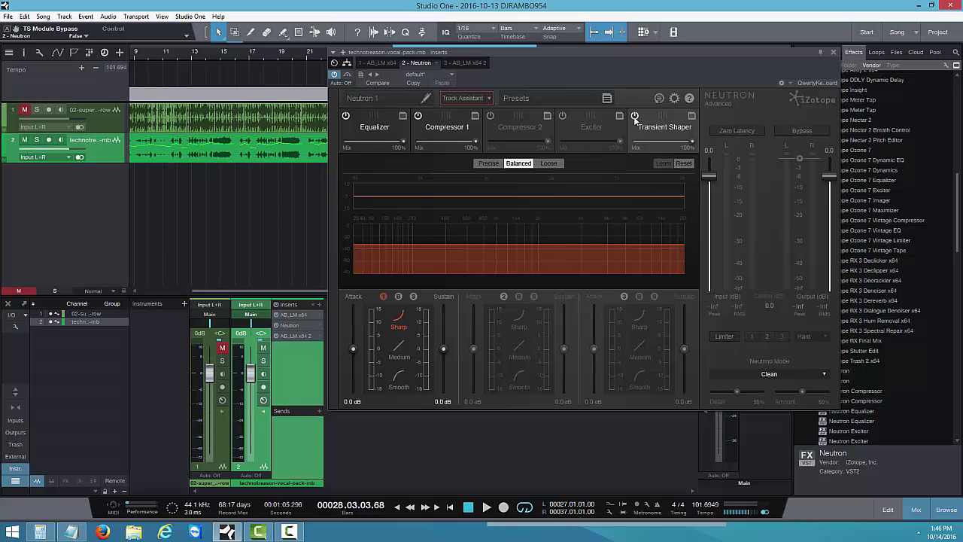
pyautogui.click(635, 116)
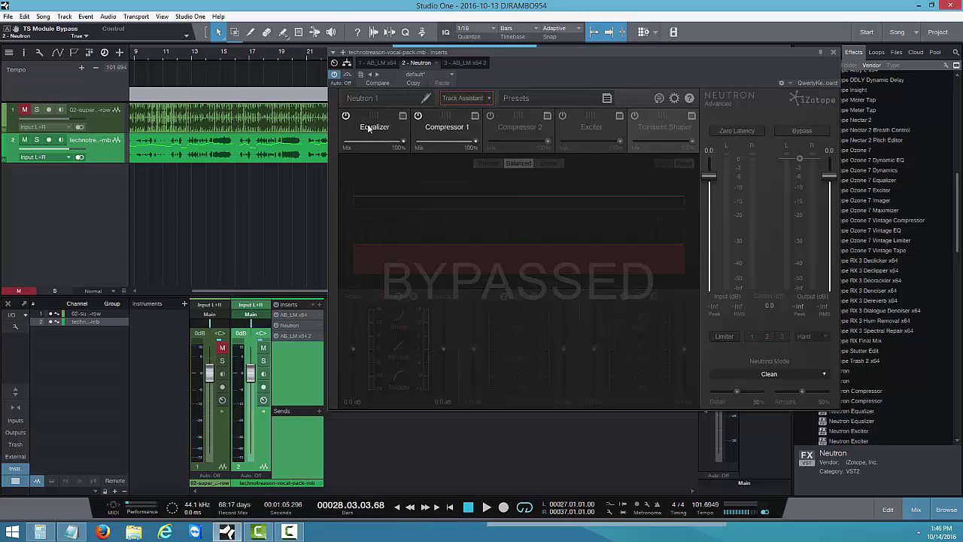
# Step: Rename the vocal track's Neutron instance to VOCAL and pin its plug-in window open
pyautogui.moveTo(577, 81); pyautogui.dragTo(607, 109)
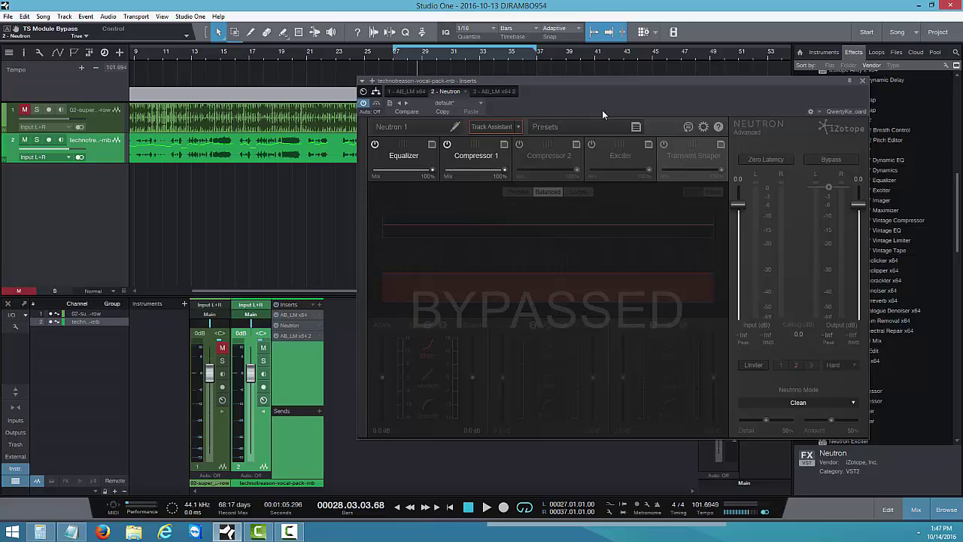
pyautogui.doubleClick(398, 127)
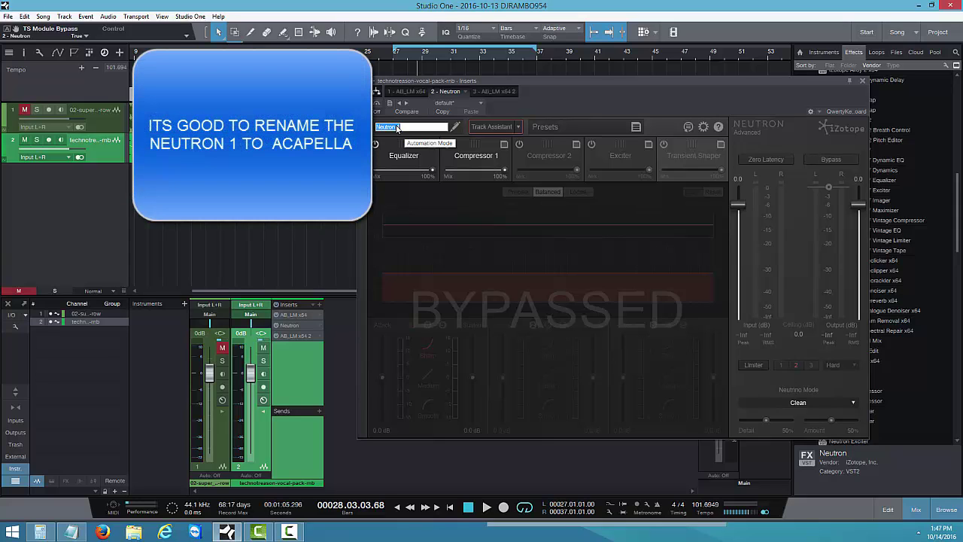
pyautogui.write('VOCAL')
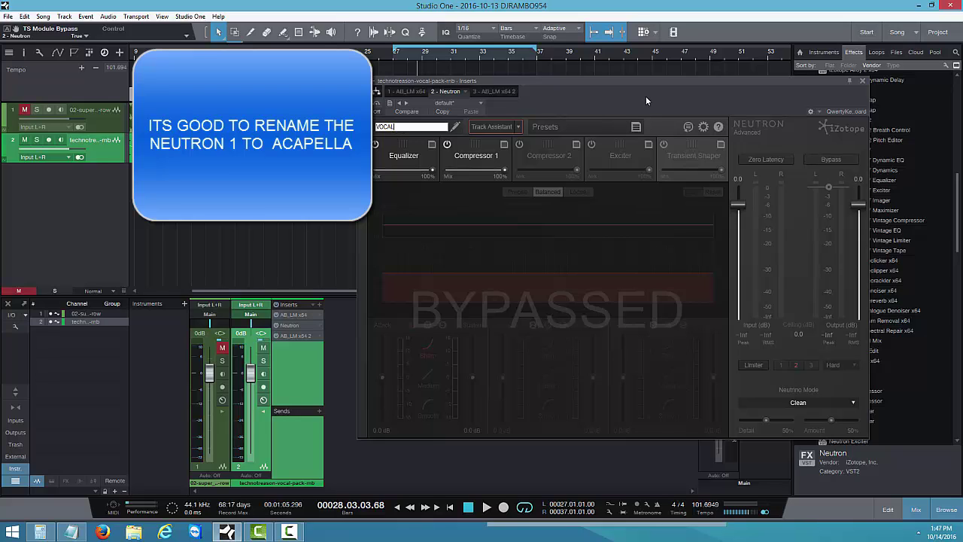
pyautogui.click(613, 100)
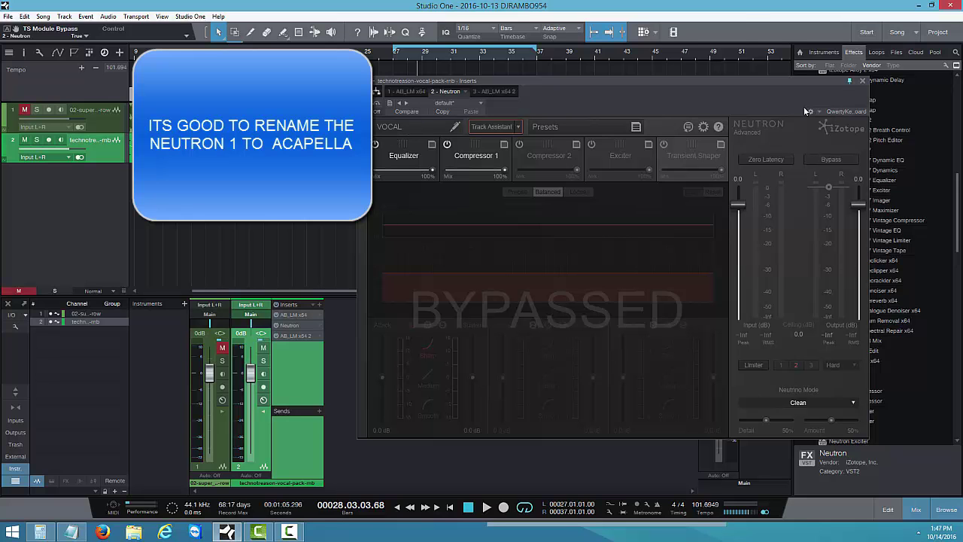
pyautogui.moveTo(803, 106); pyautogui.dragTo(695, 133)
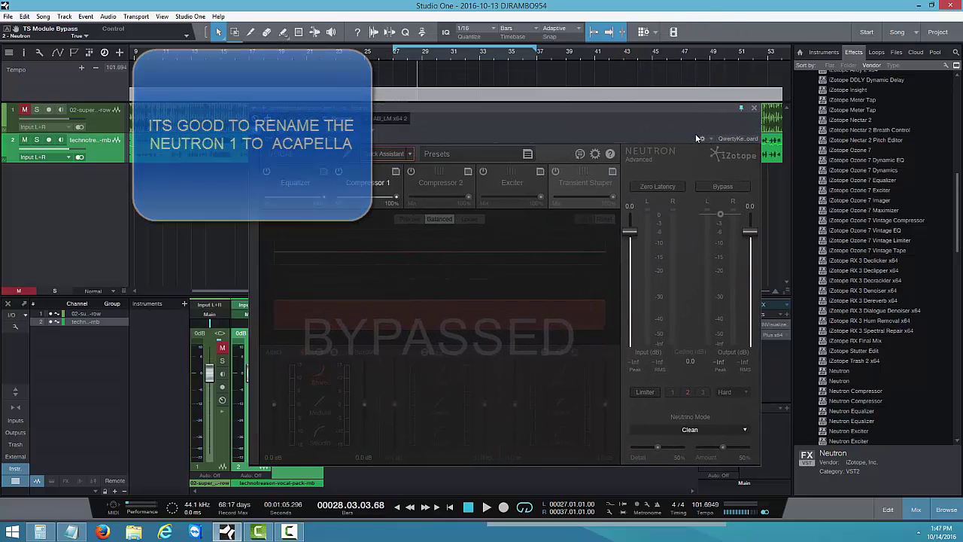
pyautogui.click(740, 108)
pyautogui.moveTo(679, 124); pyautogui.dragTo(726, 69)
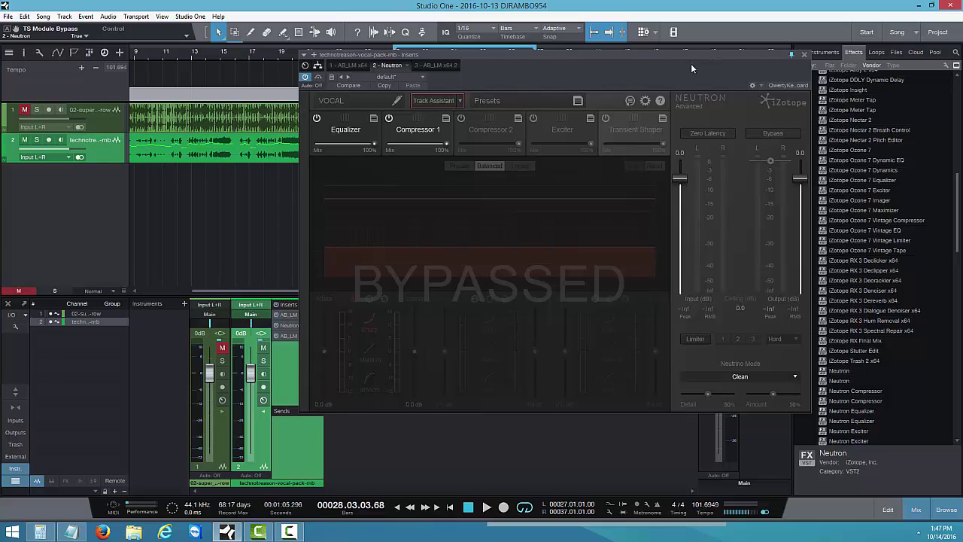
# Step: Turn on Masking in the Equalizer of the VOCAL Neutron instance and close the plug-in window
pyautogui.click(410, 129)
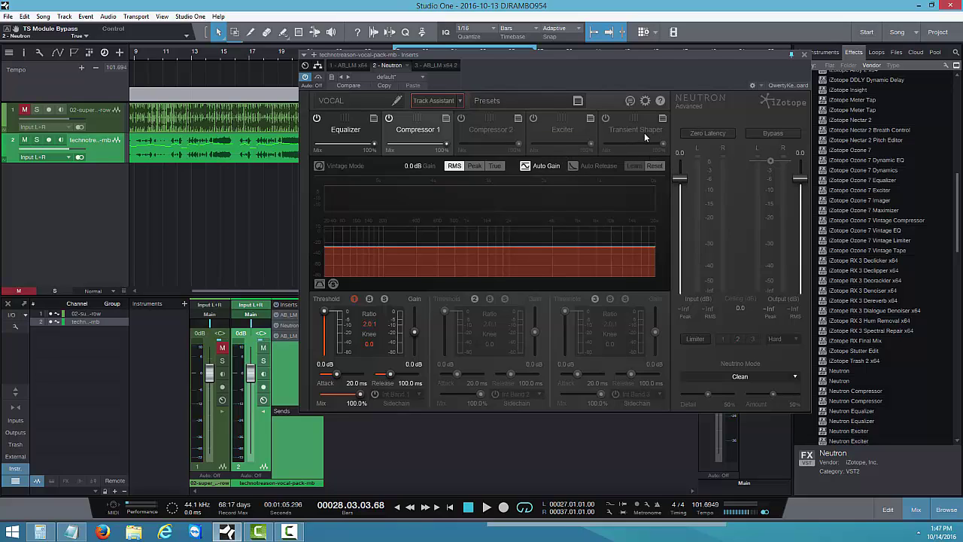
pyautogui.click(351, 134)
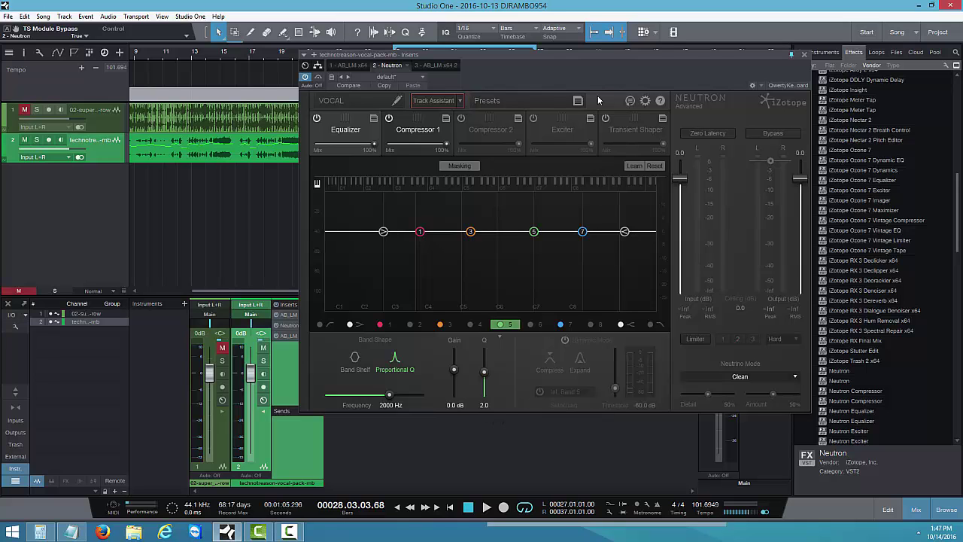
pyautogui.moveTo(573, 86); pyautogui.dragTo(598, 111)
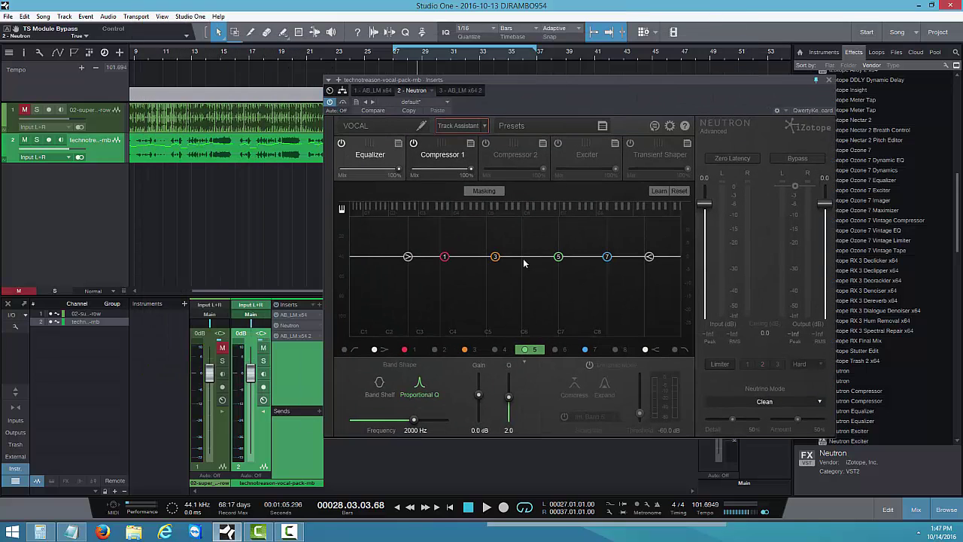
pyautogui.click(484, 194)
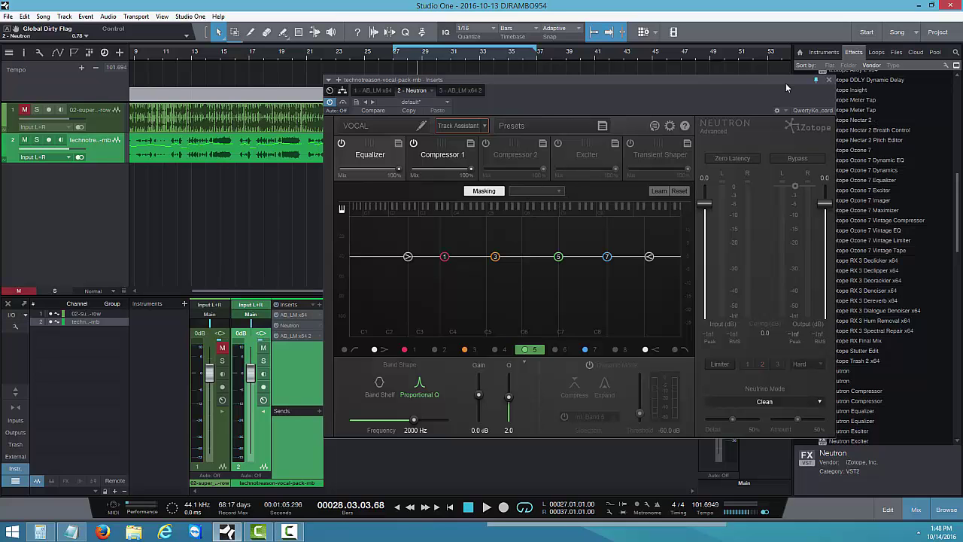
pyautogui.moveTo(799, 80); pyautogui.dragTo(683, 152)
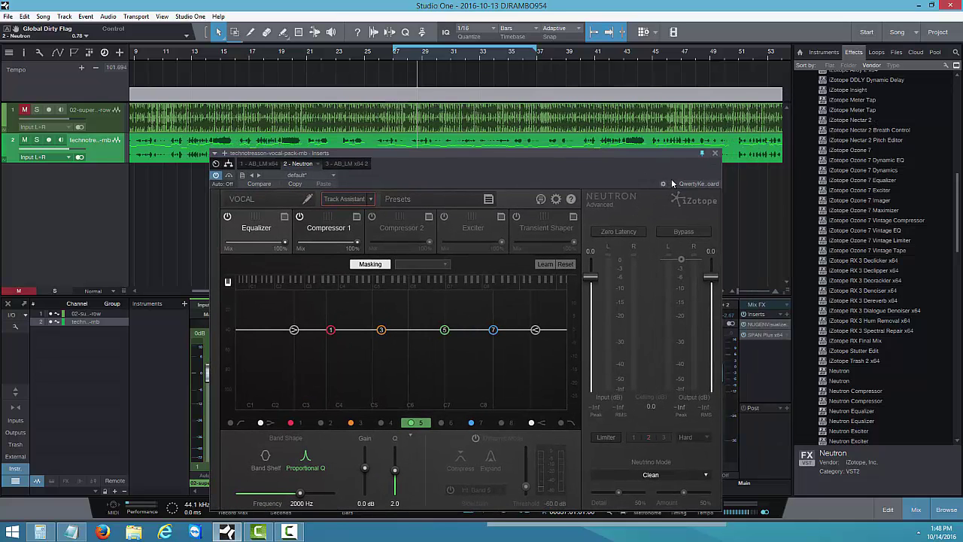
pyautogui.click(714, 154)
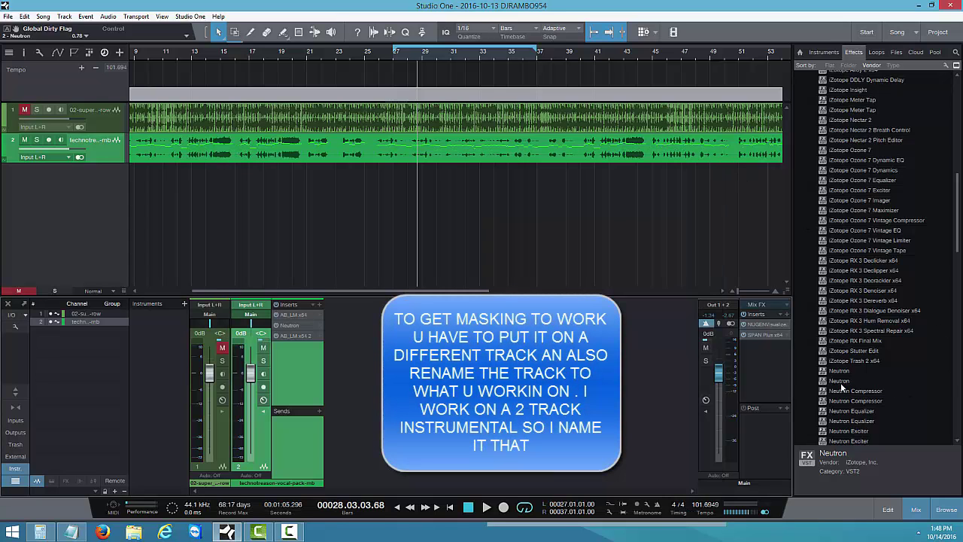
# Step: Add Neutron to the 02-super_cat-version-row channel and place it between the two AB_LM plug-ins
pyautogui.moveTo(841, 381); pyautogui.dragTo(221, 415)
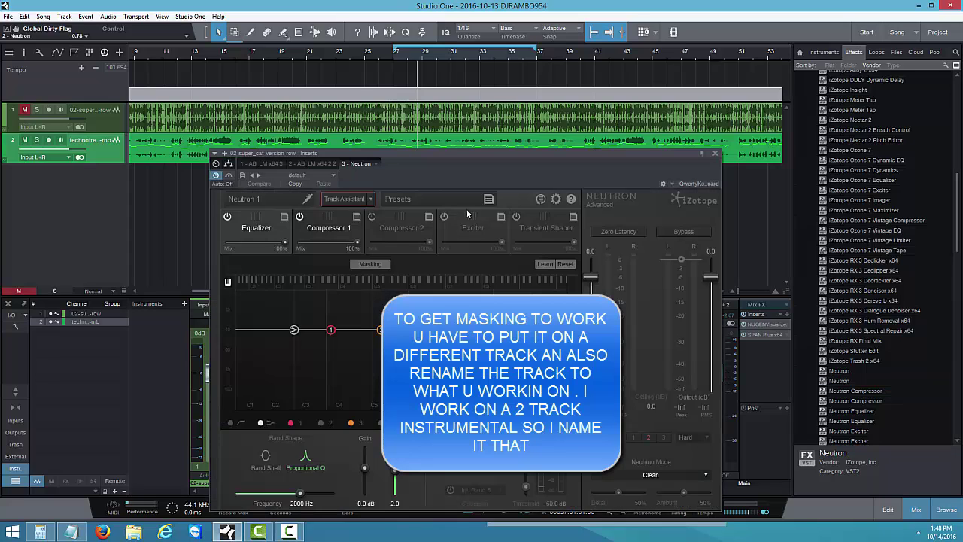
pyautogui.moveTo(504, 178); pyautogui.dragTo(599, 174)
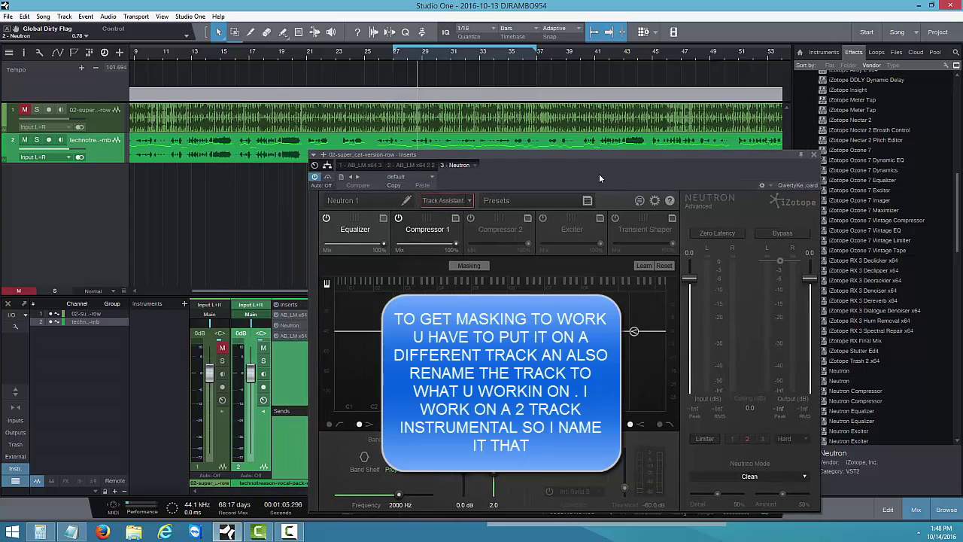
pyautogui.click(222, 417)
pyautogui.moveTo(255, 337); pyautogui.dragTo(264, 325)
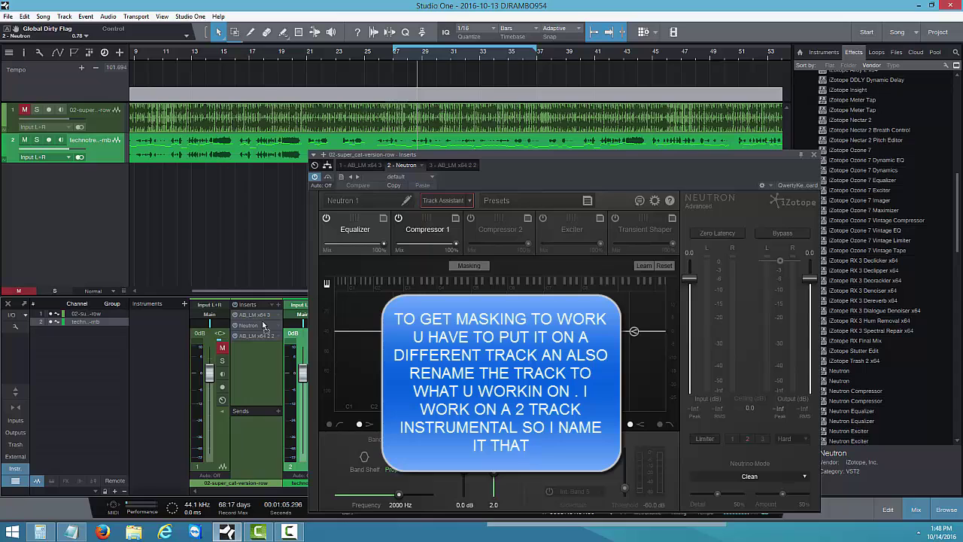
# Step: Rename the Neutron instance on the 02-super_cat-version-row channel to 2 TRACK and close its plug-in window
pyautogui.moveTo(590, 178); pyautogui.dragTo(121, 148)
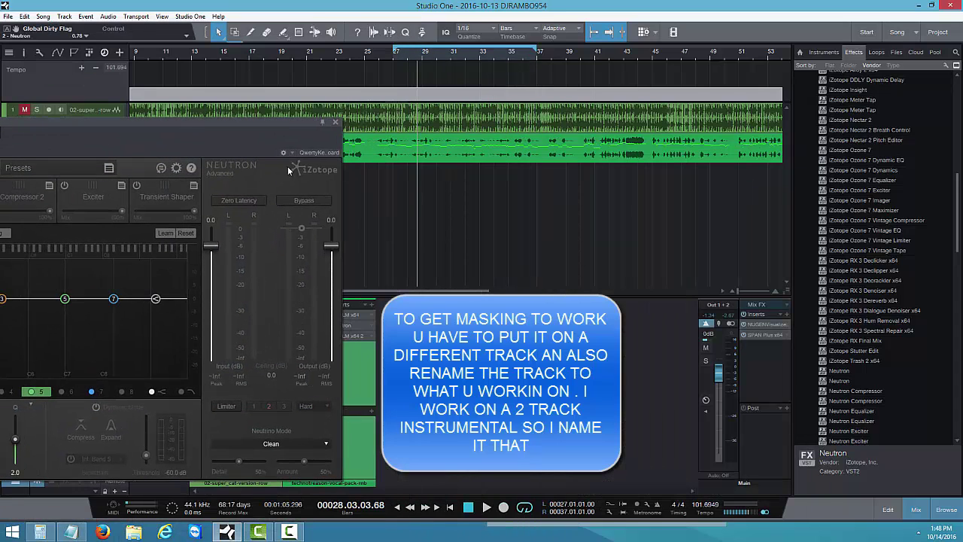
pyautogui.moveTo(245, 143); pyautogui.dragTo(178, 140)
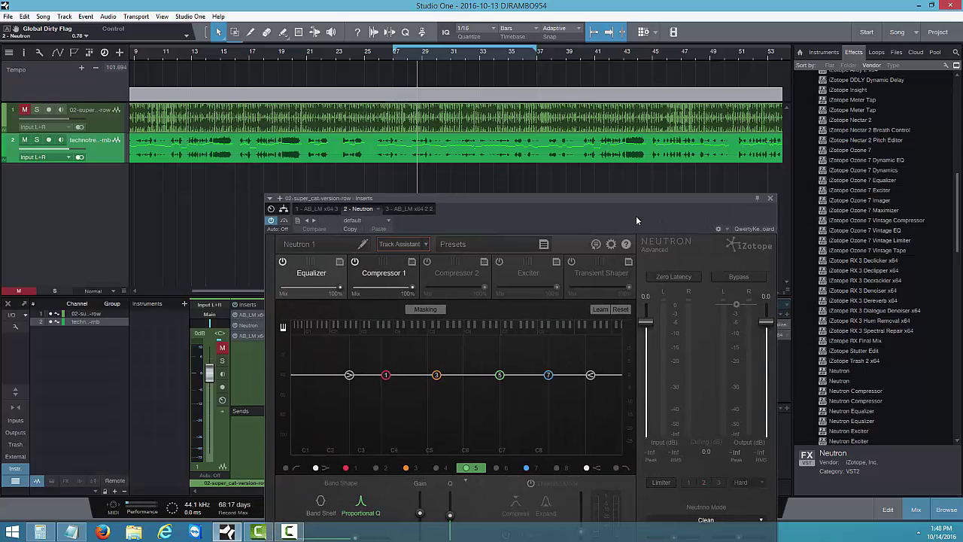
pyautogui.click(319, 247)
pyautogui.click(301, 249)
pyautogui.write('2 TRACK')
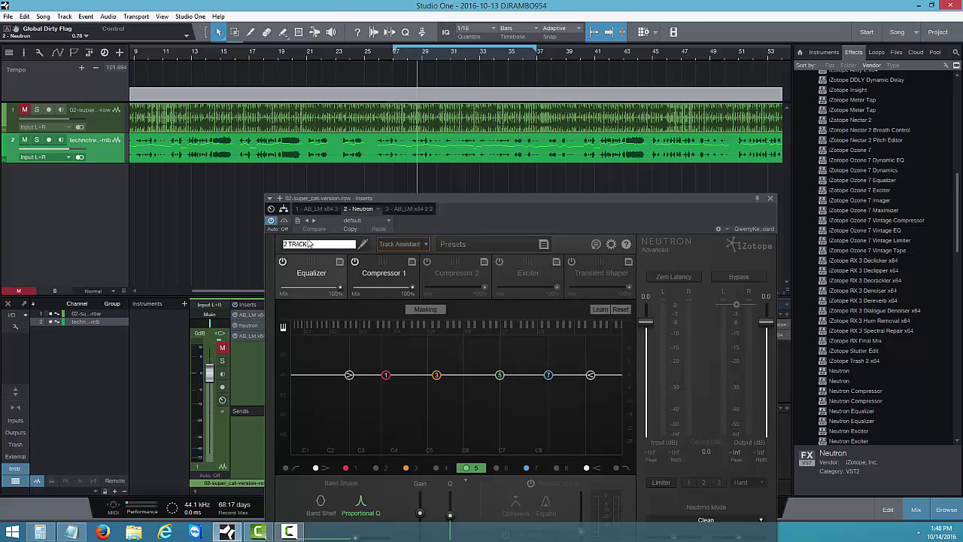
pyautogui.click(521, 221)
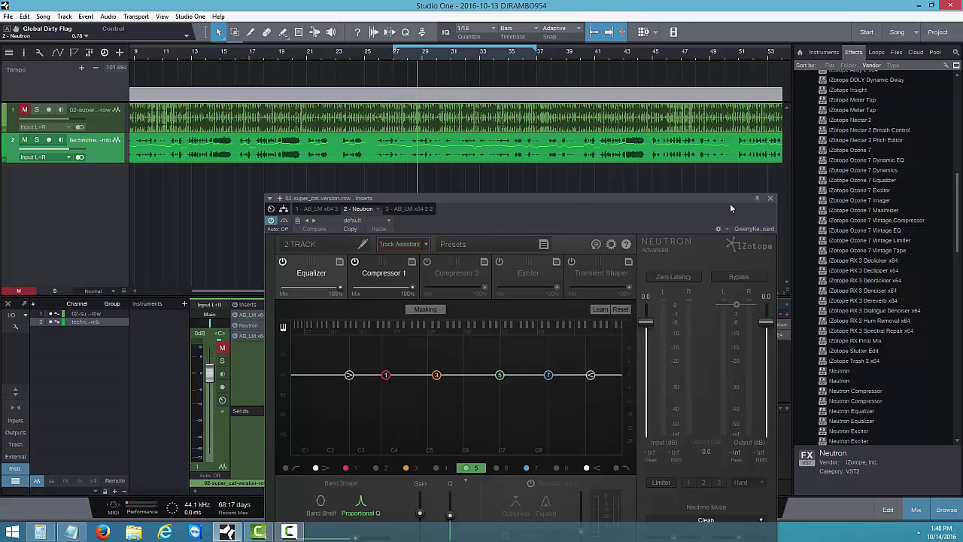
pyautogui.click(771, 200)
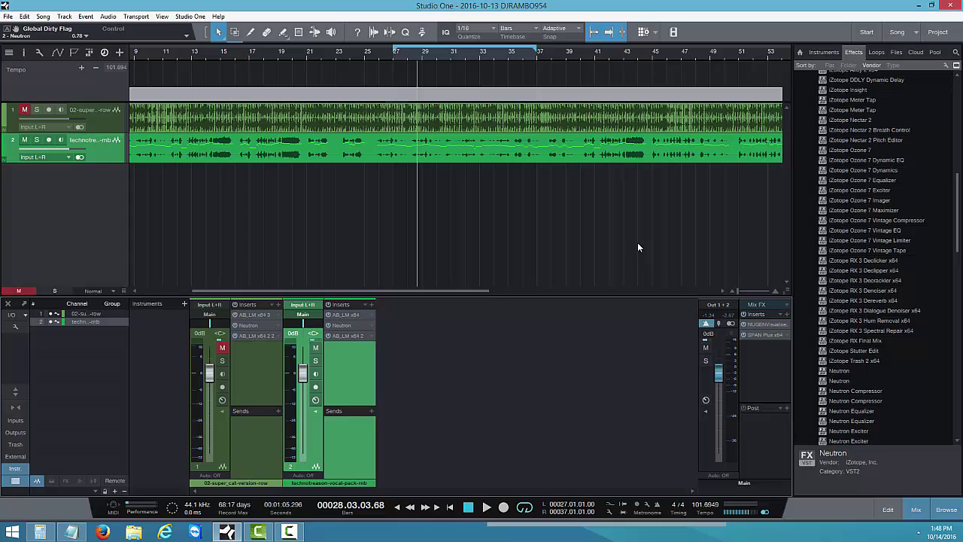
# Step: Open the VOCAL Neutron instance on the technotreason vocal channel and choose 2 TRACK as its masking comparison source
pyautogui.click(343, 324)
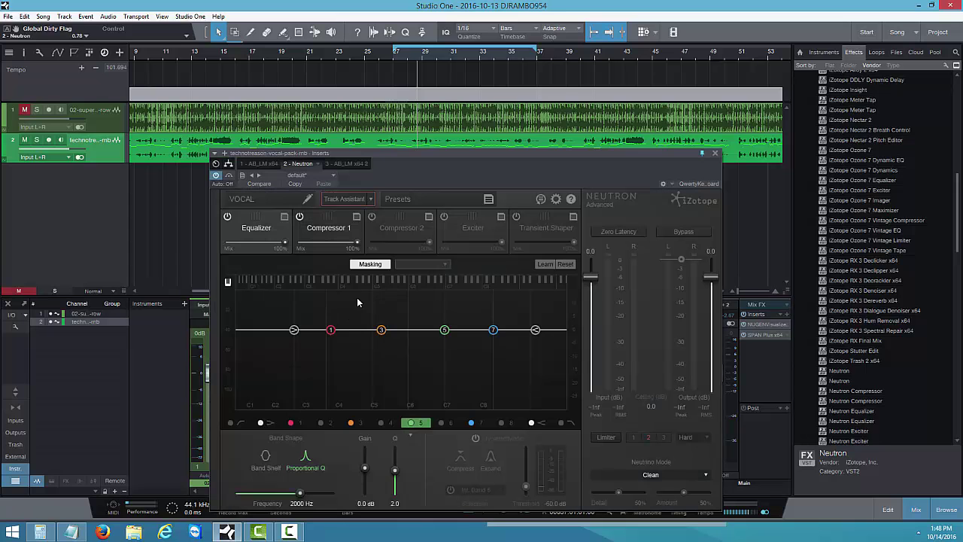
pyautogui.click(243, 202)
pyautogui.moveTo(467, 173); pyautogui.dragTo(458, 123)
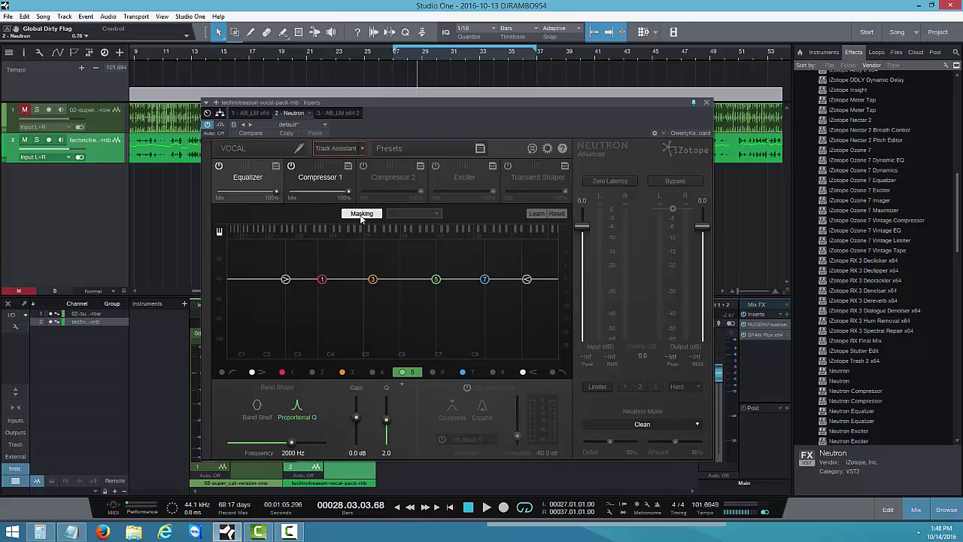
pyautogui.click(436, 214)
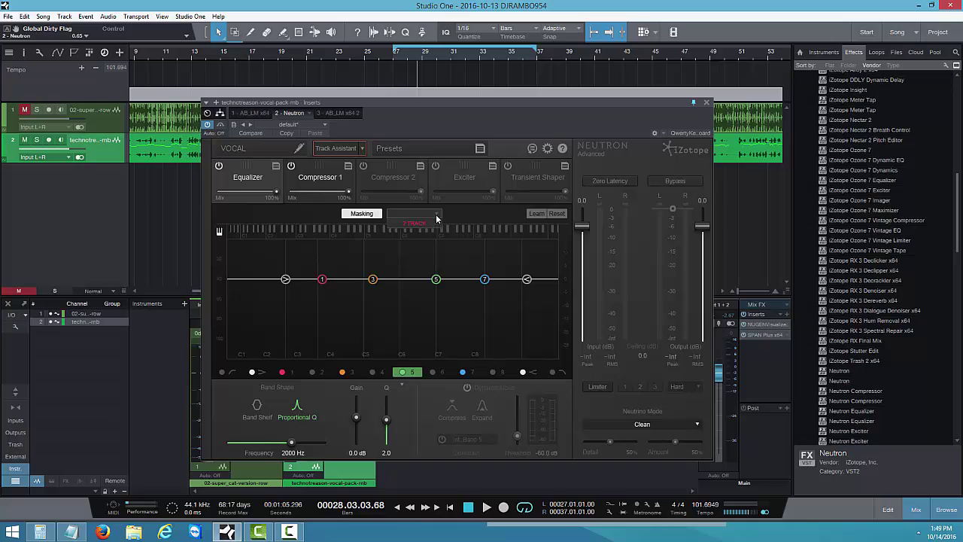
pyautogui.click(421, 230)
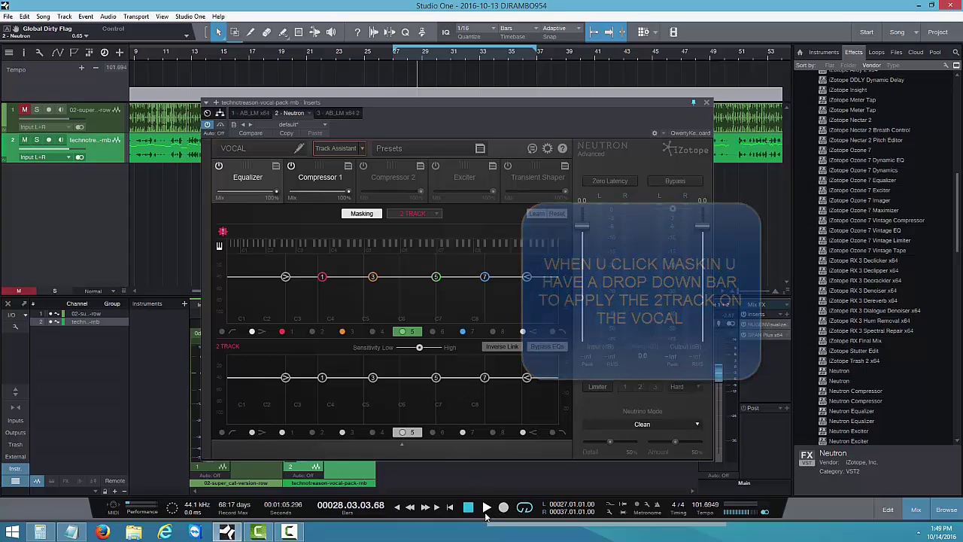
# Step: Play the song and toggle the 02-super_cat-version-row channel's mute, leaving it unmuted, to compare both spectra in the masking view
pyautogui.press('space')
pyautogui.moveTo(418, 114); pyautogui.dragTo(602, 98)
pyautogui.click(223, 349)
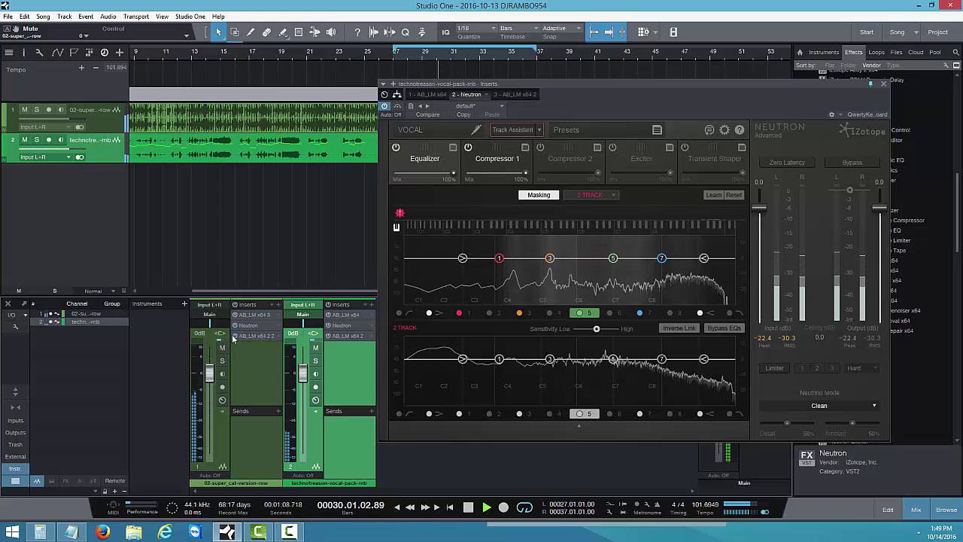
pyautogui.click(223, 349)
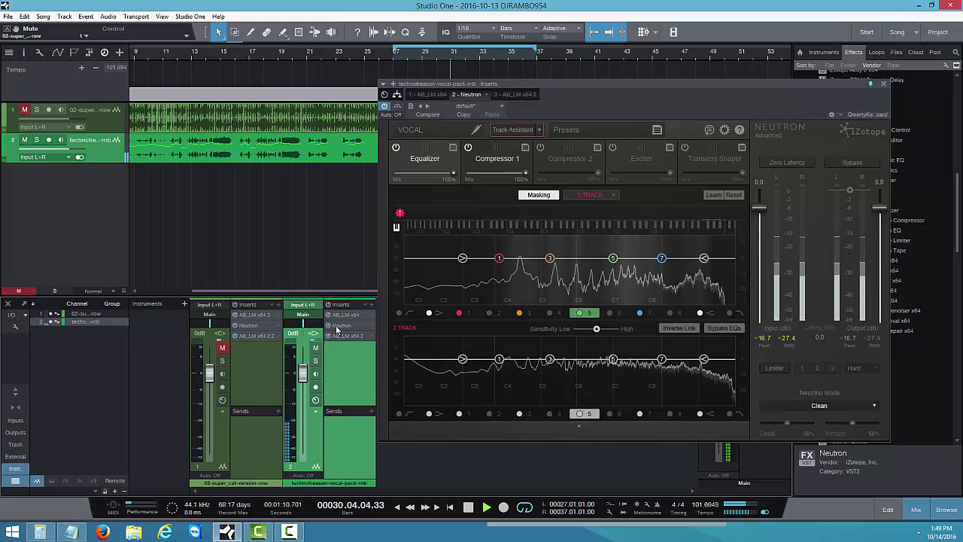
pyautogui.click(223, 348)
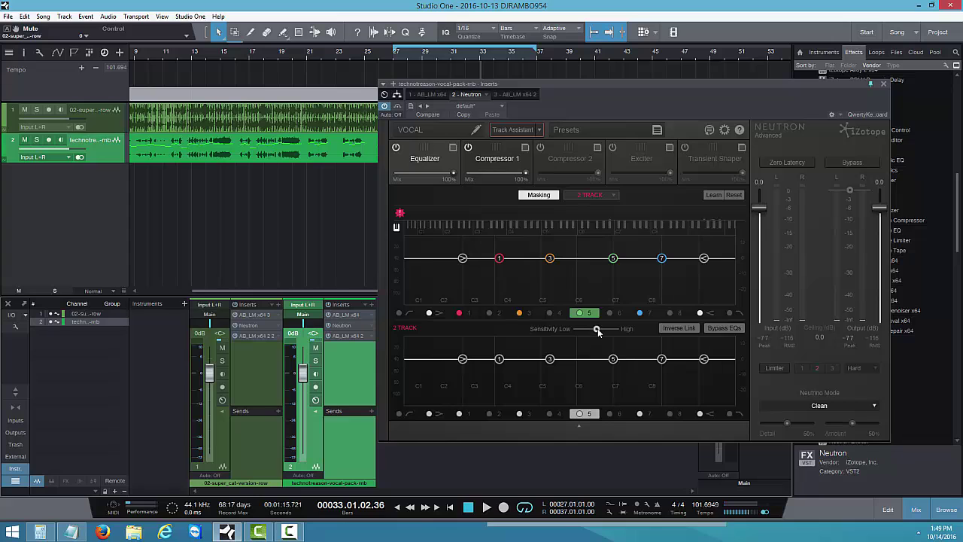
# Step: Raise the masking Sensitivity moderately toward High and play a short passage to check the masking meter
pyautogui.moveTo(597, 328); pyautogui.dragTo(603, 329)
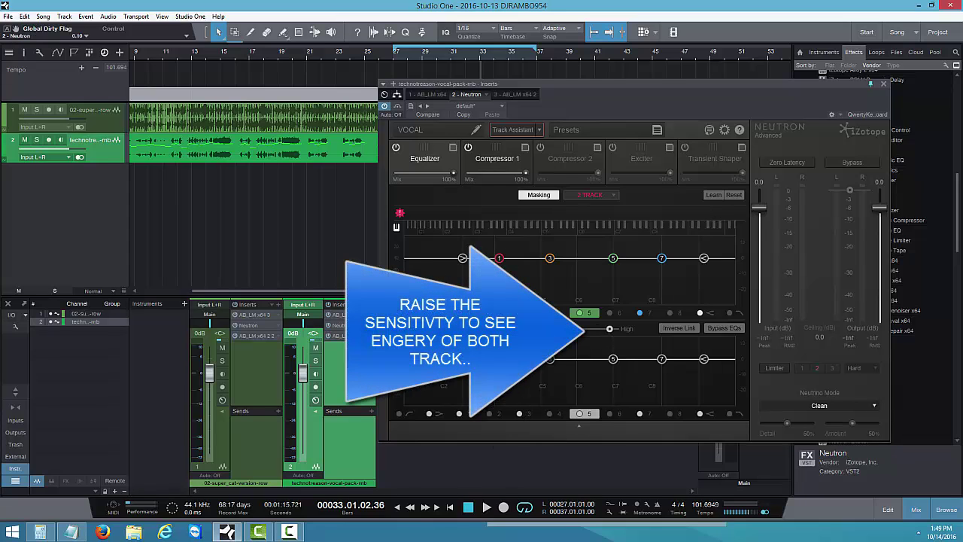
pyautogui.click(486, 506)
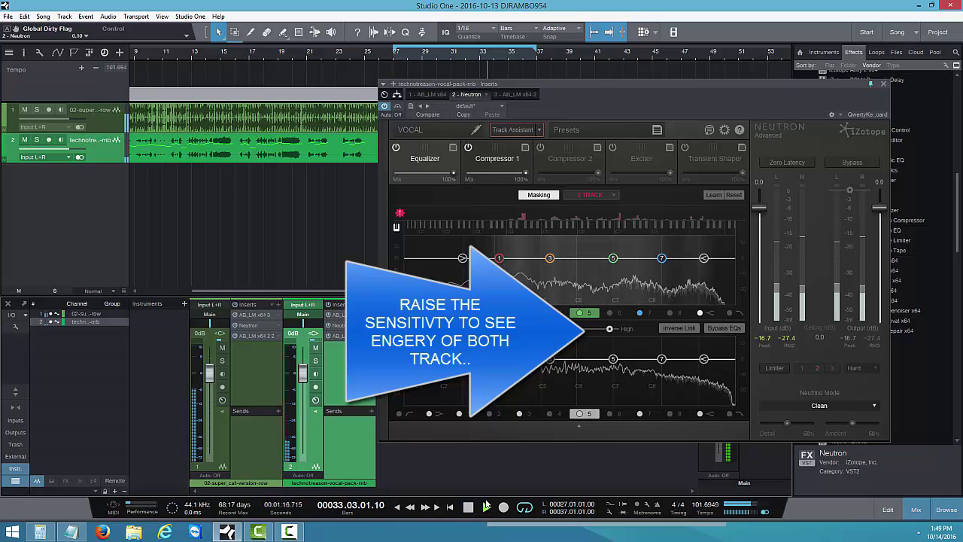
pyautogui.press('space')
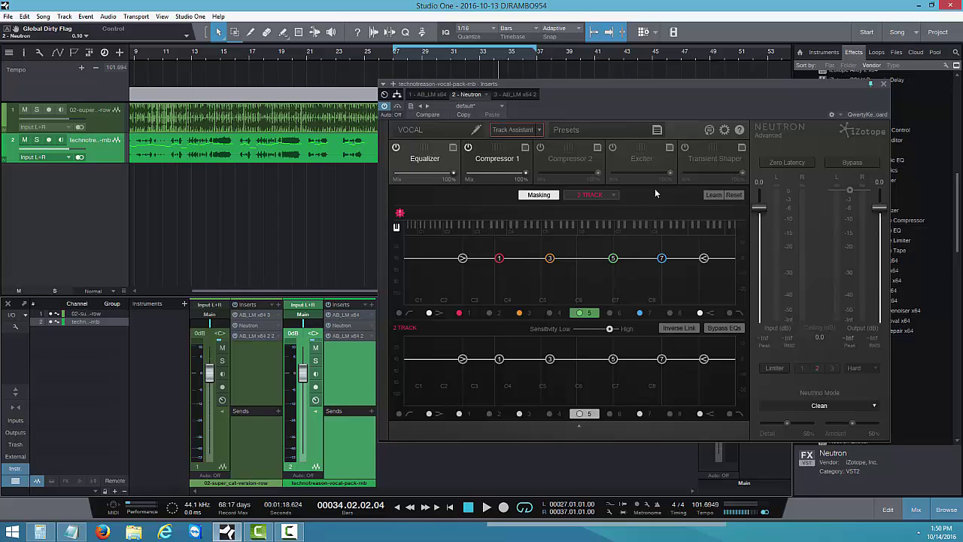
# Step: Turn on Inverse Link between the VOCAL and 2 TRACK equalizers and select the Piano Roll frequency scale
pyautogui.moveTo(629, 104); pyautogui.dragTo(563, 91)
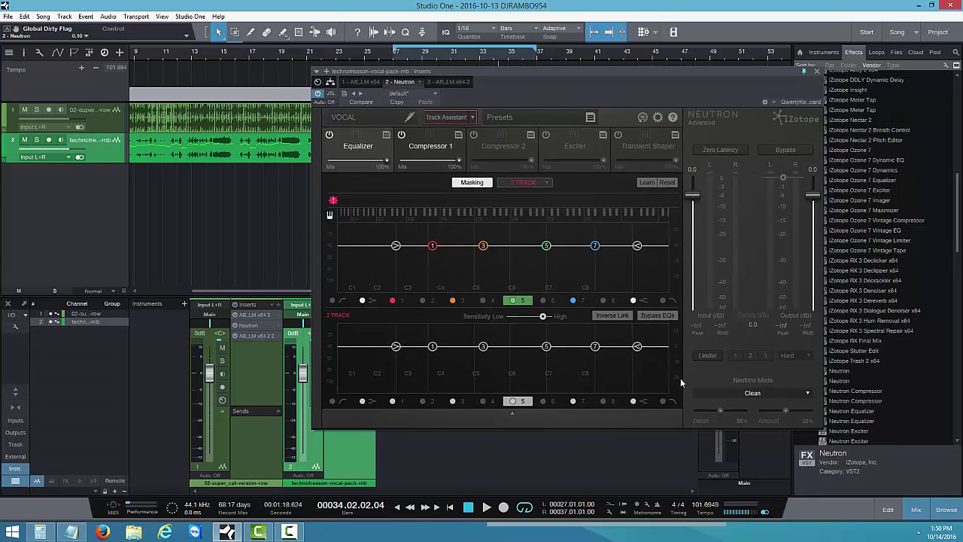
pyautogui.click(615, 317)
pyautogui.click(330, 216)
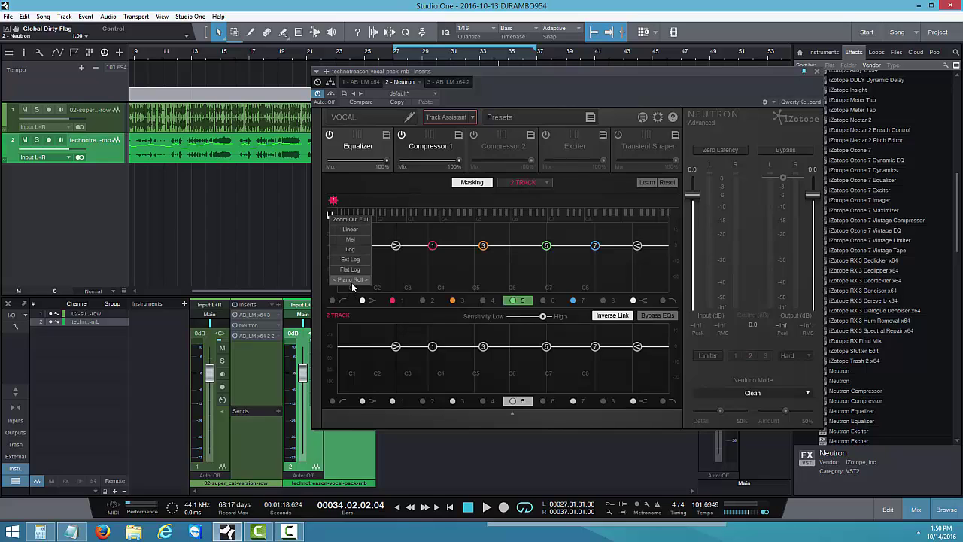
pyautogui.click(351, 280)
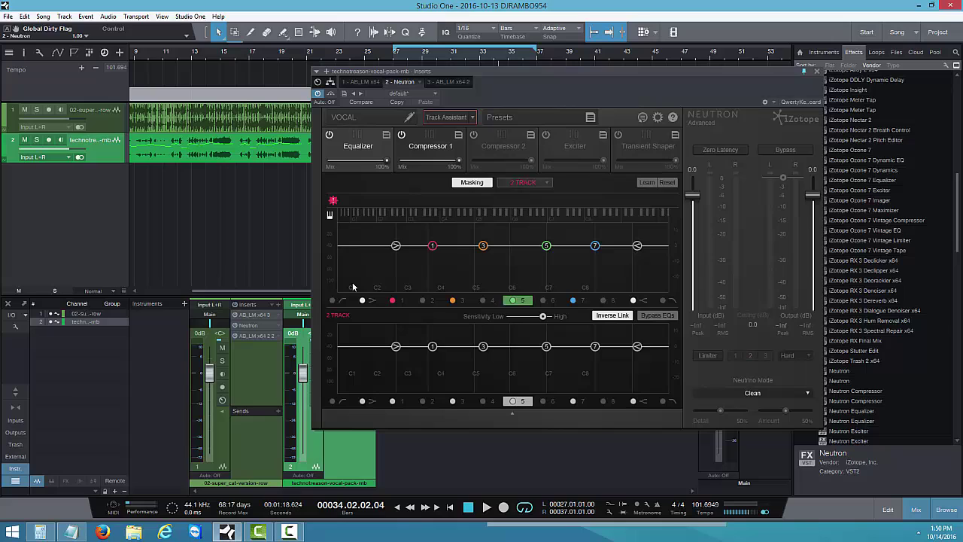
# Step: Compare the equalizer's Linear and Piano Roll frequency scales by switching between them twice, ending on Piano Roll
pyautogui.click(331, 216)
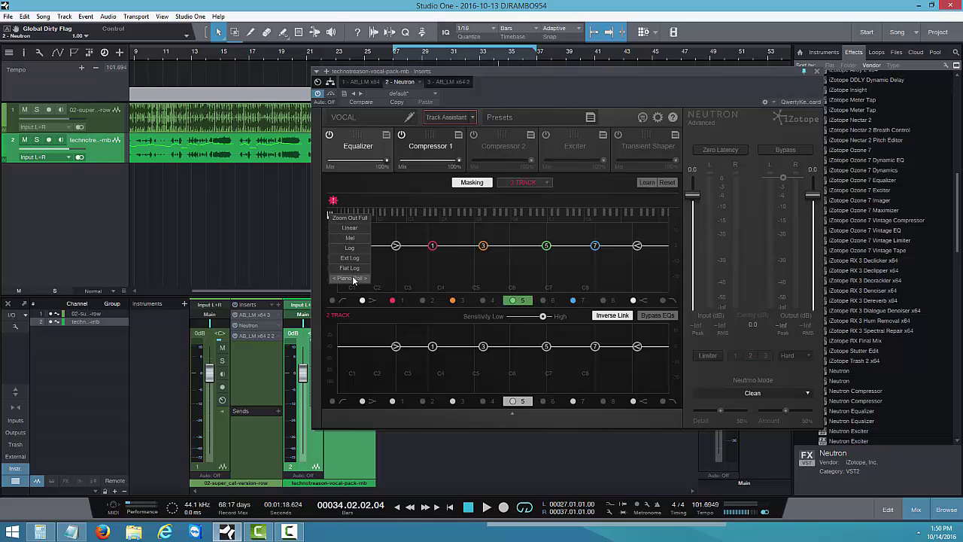
pyautogui.click(358, 227)
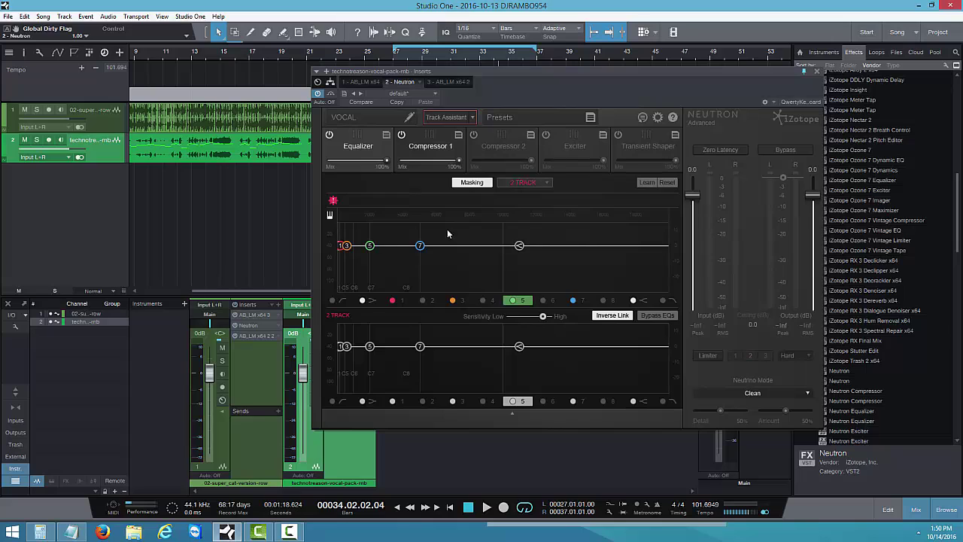
pyautogui.click(330, 217)
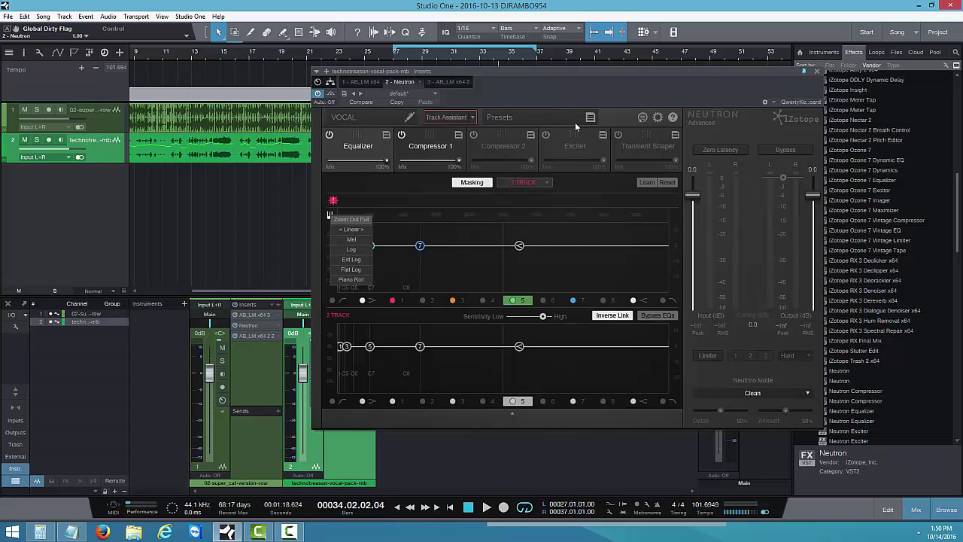
pyautogui.click(336, 219)
pyautogui.click(330, 217)
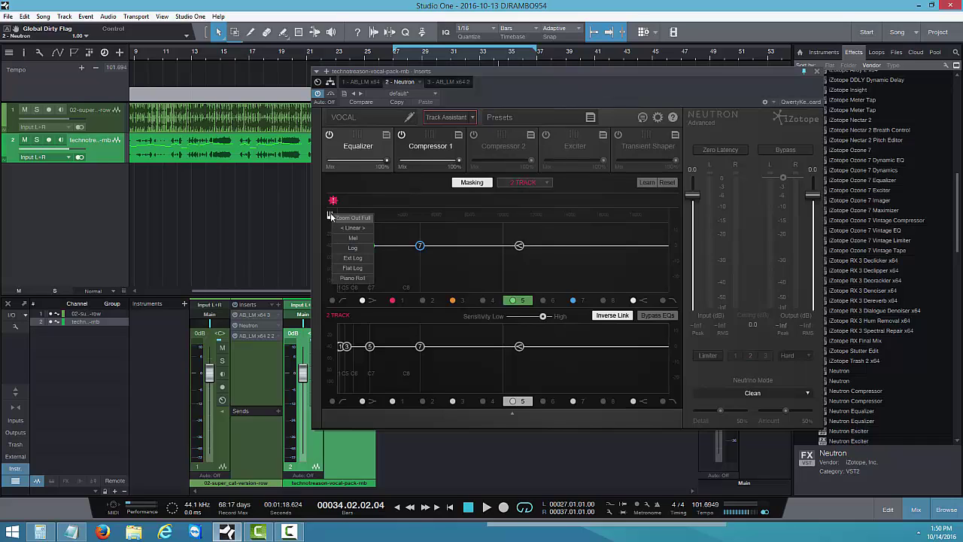
pyautogui.click(350, 277)
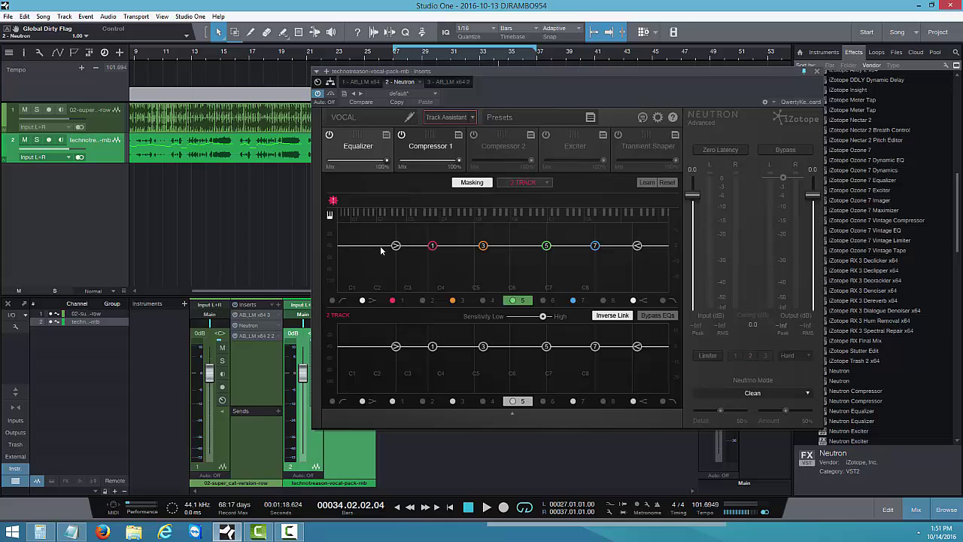
pyautogui.click(329, 219)
pyautogui.click(340, 230)
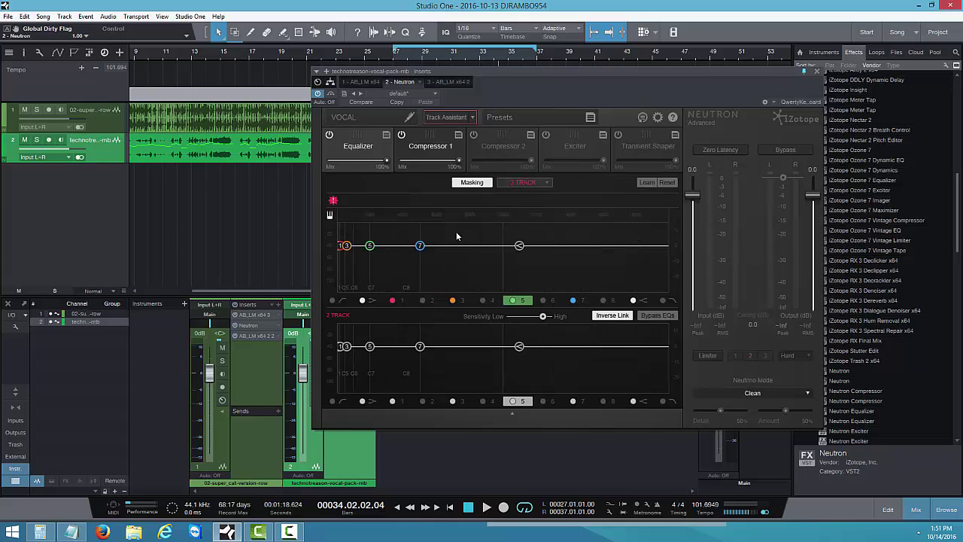
pyautogui.click(331, 217)
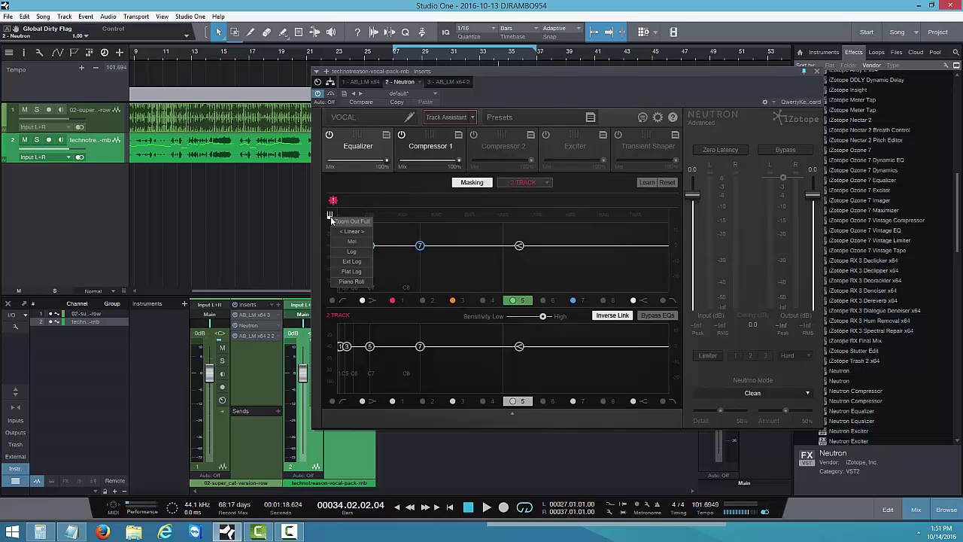
pyautogui.click(350, 286)
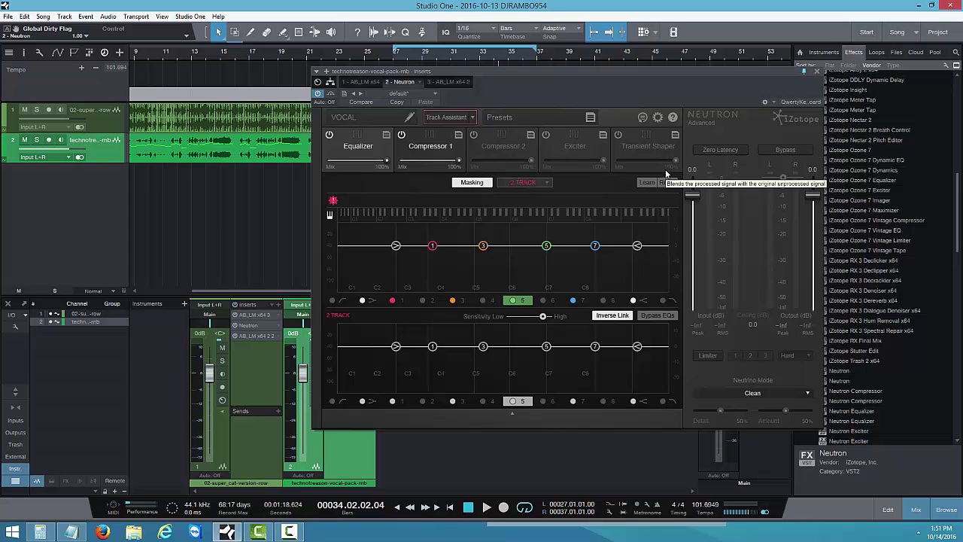
# Step: Play the song and examine the masking meter and both spectra for frequency collisions, and stop playback
pyautogui.moveTo(561, 88); pyautogui.dragTo(505, 101)
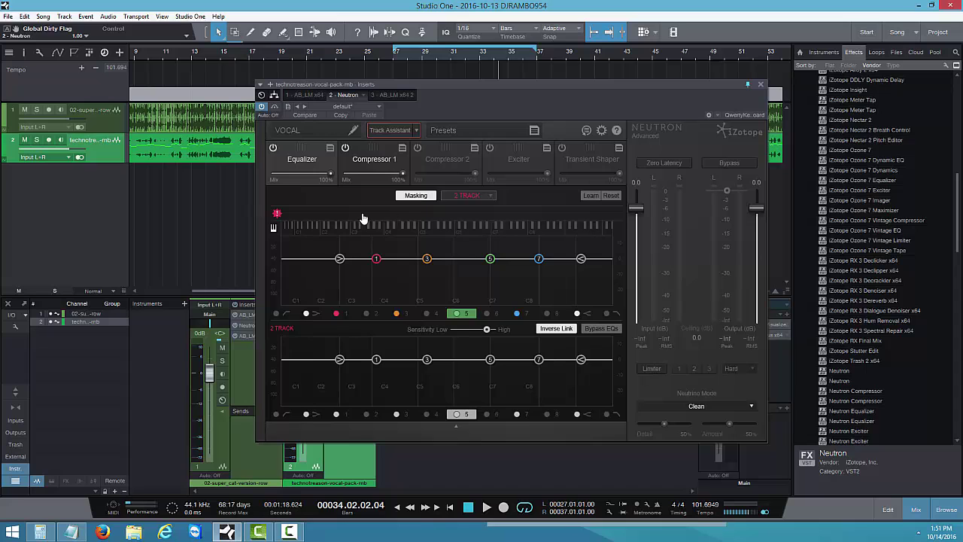
pyautogui.click(486, 508)
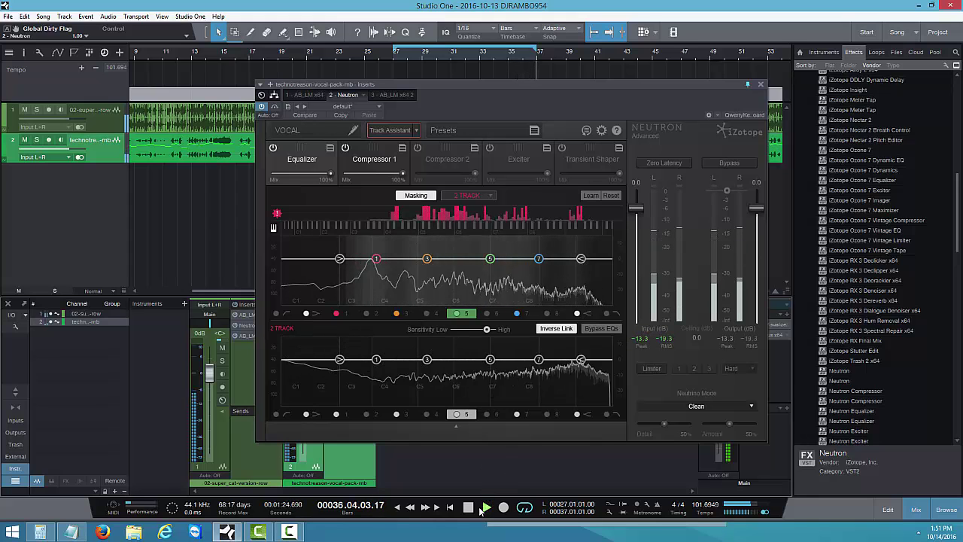
pyautogui.click(468, 514)
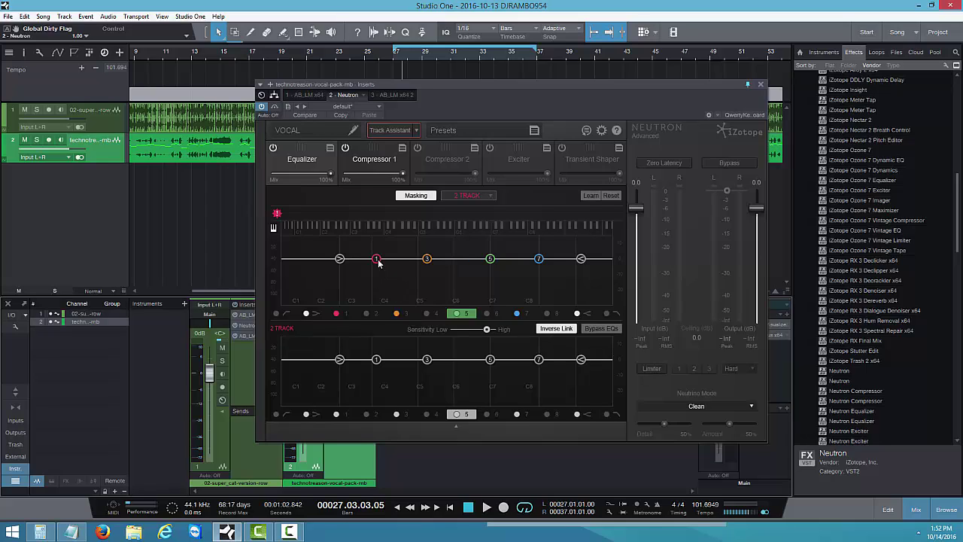
# Step: Boost band 1 of the VOCAL equalizer at about 306 Hz and inspect the mirrored cut in the 2 TRACK Neutron instance
pyautogui.moveTo(378, 262); pyautogui.dragTo(396, 250)
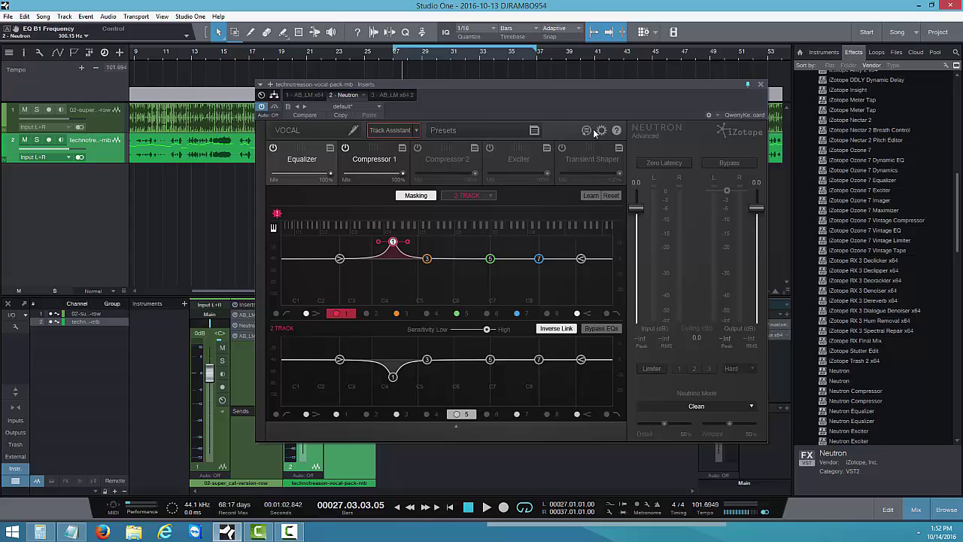
pyautogui.moveTo(540, 100); pyautogui.dragTo(676, 132)
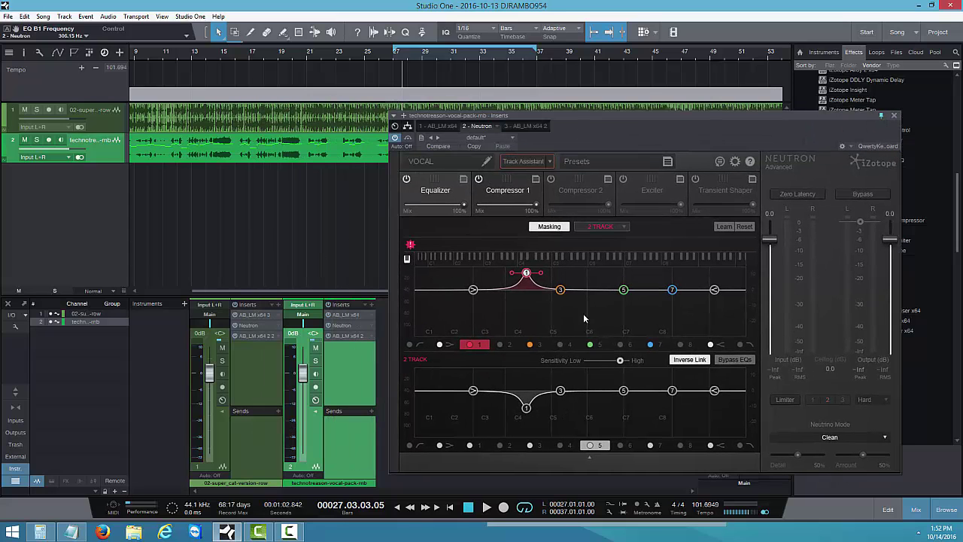
pyautogui.click(254, 328)
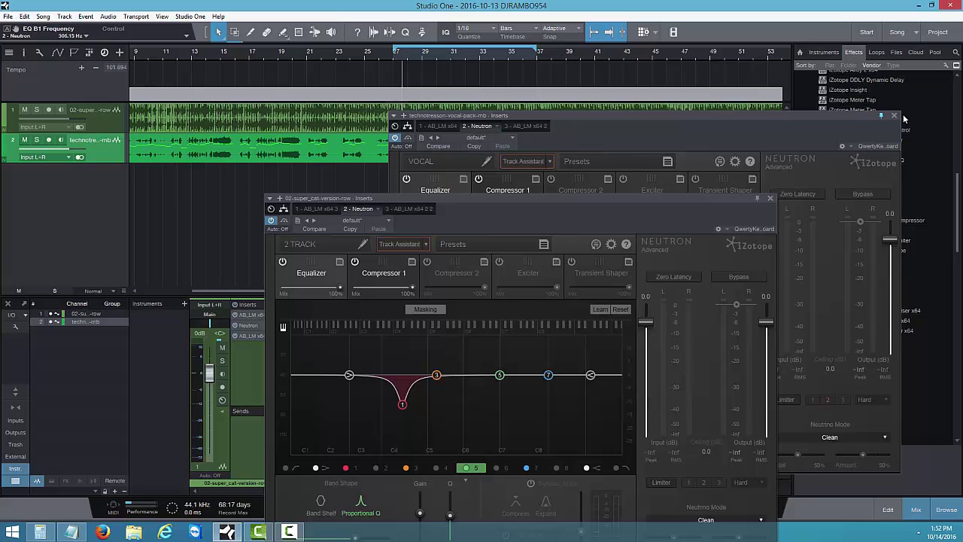
pyautogui.click(769, 198)
# Step: Reset band 1 of the VOCAL equalizer to its default and start playback to watch the masking meter
pyautogui.moveTo(735, 128); pyautogui.dragTo(704, 117)
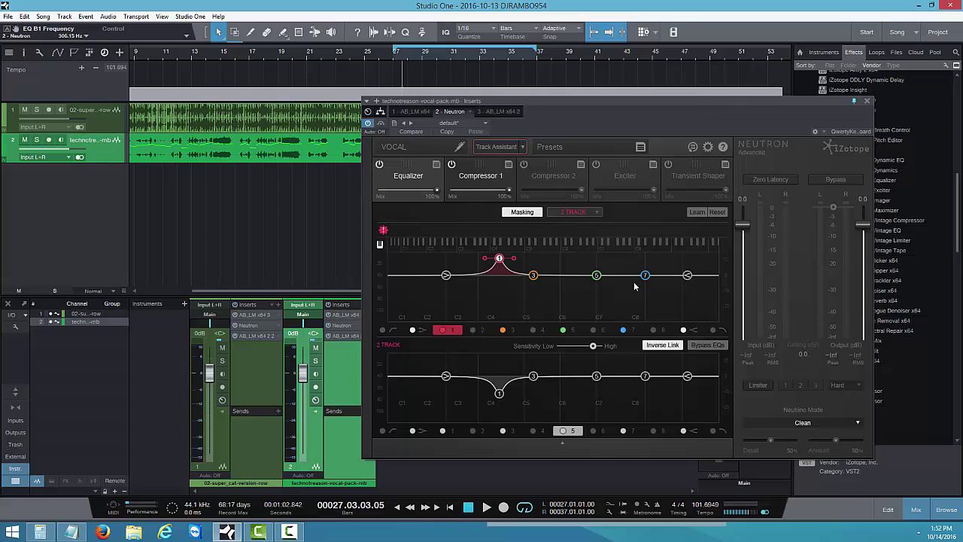
pyautogui.doubleClick(501, 259)
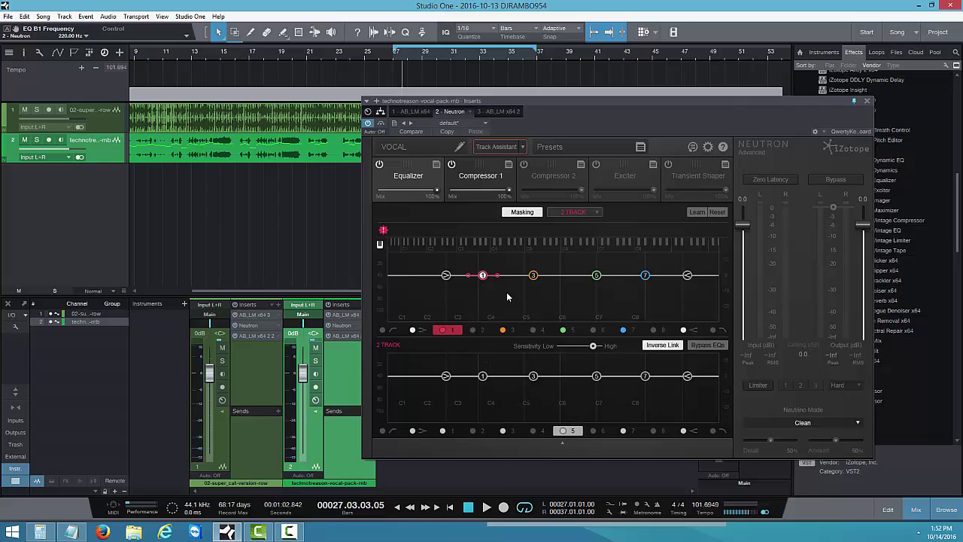
pyautogui.click(487, 512)
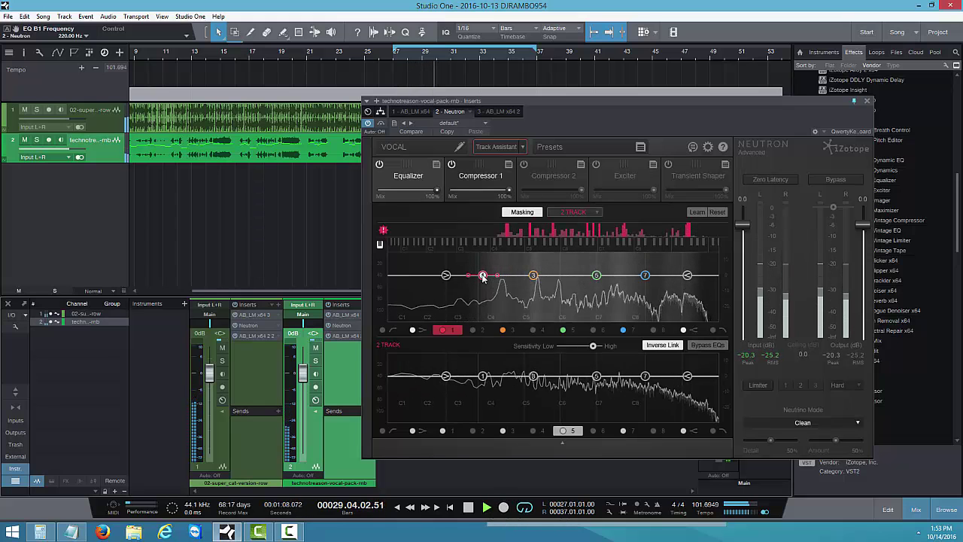
# Step: Cut band 1 of the VOCAL equalizer to about -6.4 dB at 332 Hz with a Q of 2.9, and stop playback
pyautogui.moveTo(483, 275); pyautogui.dragTo(505, 291)
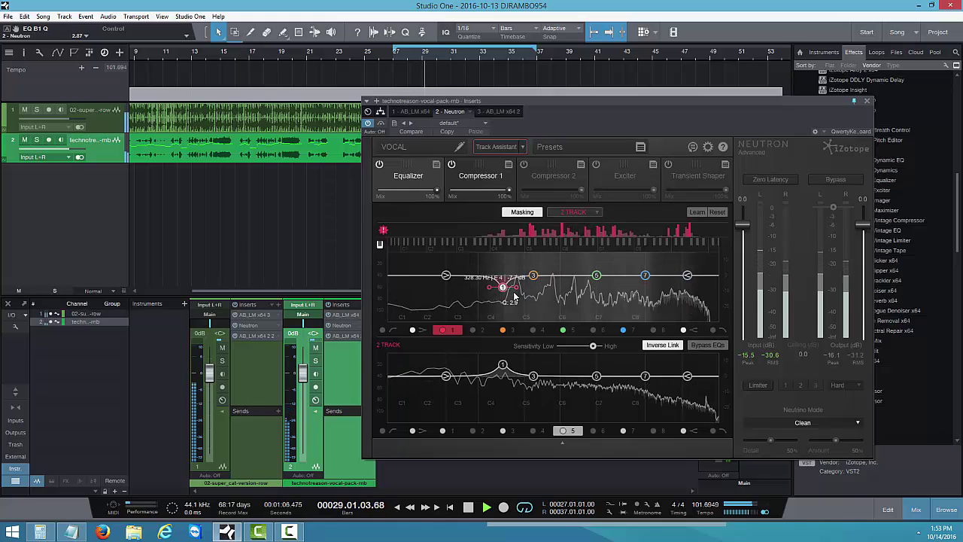
pyautogui.moveTo(511, 294)
pyautogui.mouseDown()
pyautogui.moveTo(502, 291)
pyautogui.moveTo(529, 295)
pyautogui.moveTo(503, 293)
pyautogui.mouseUp()
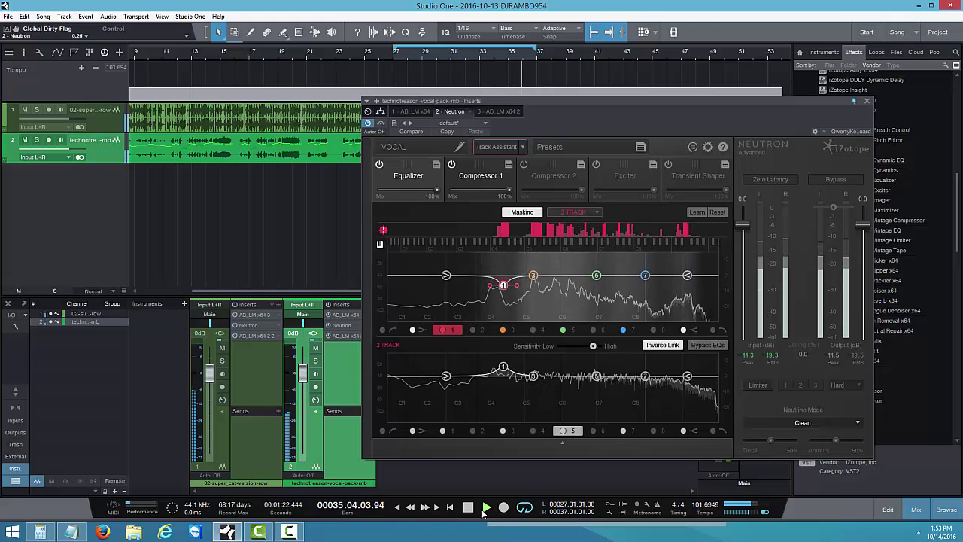
pyautogui.click(469, 507)
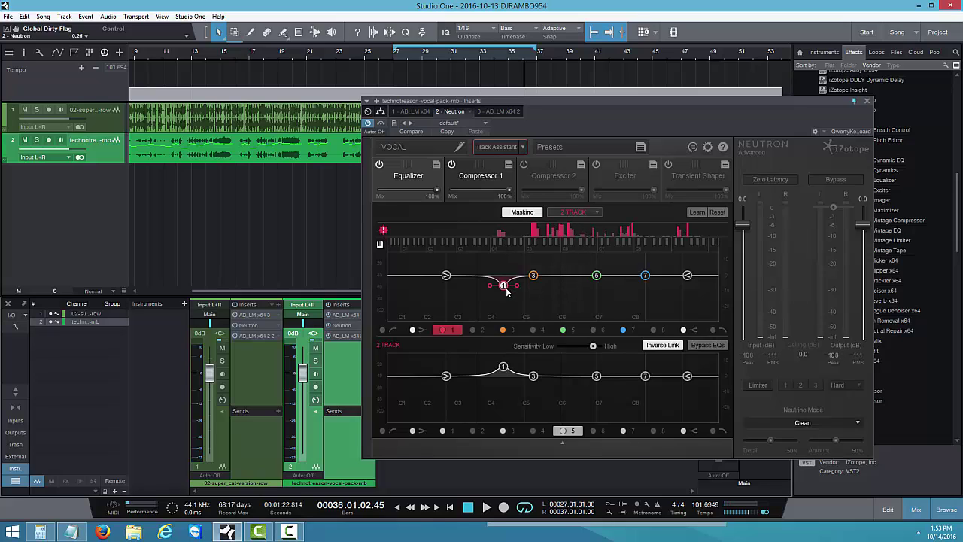
# Step: Show the equalizer's detailed band controls, set band 1's gain to -4.0 dB, and play the song to audition it
pyautogui.click(562, 445)
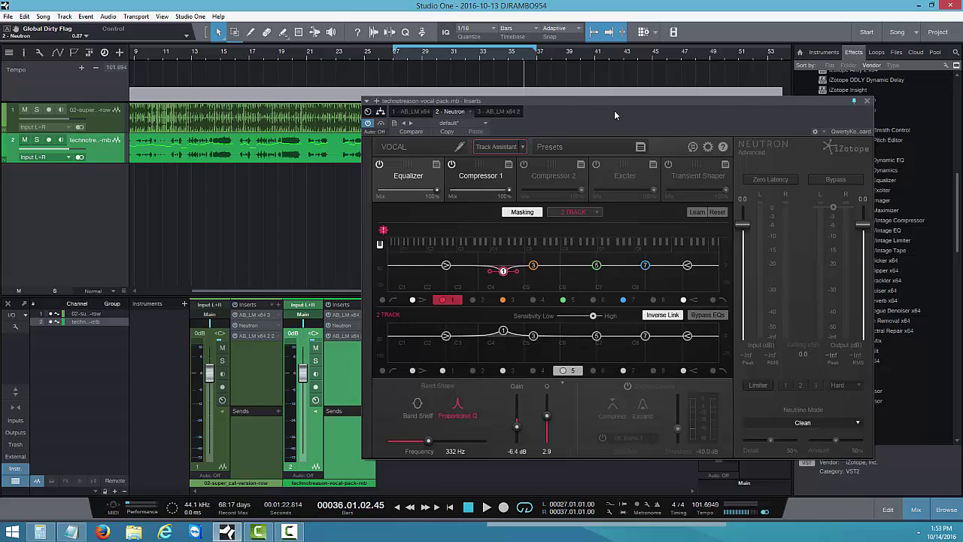
pyautogui.moveTo(614, 115); pyautogui.dragTo(622, 101)
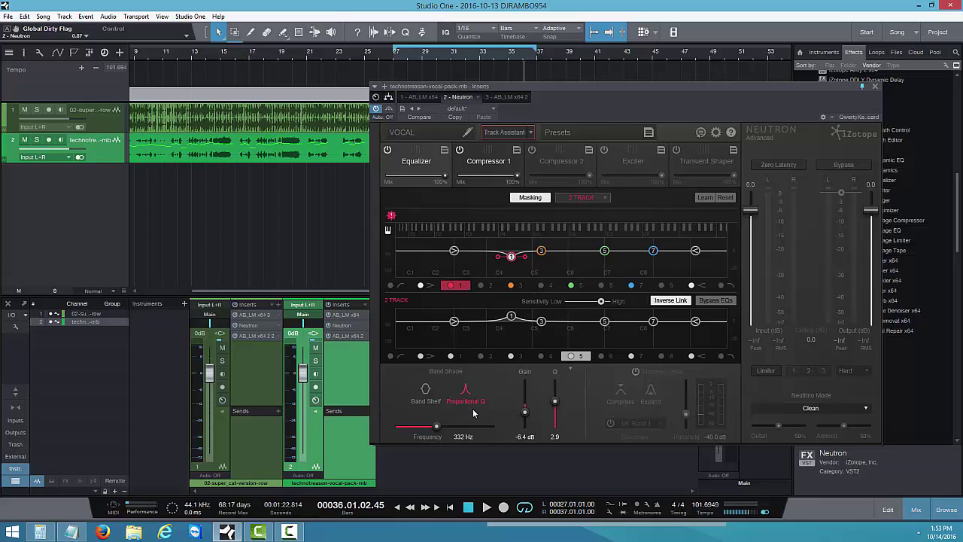
pyautogui.click(525, 419)
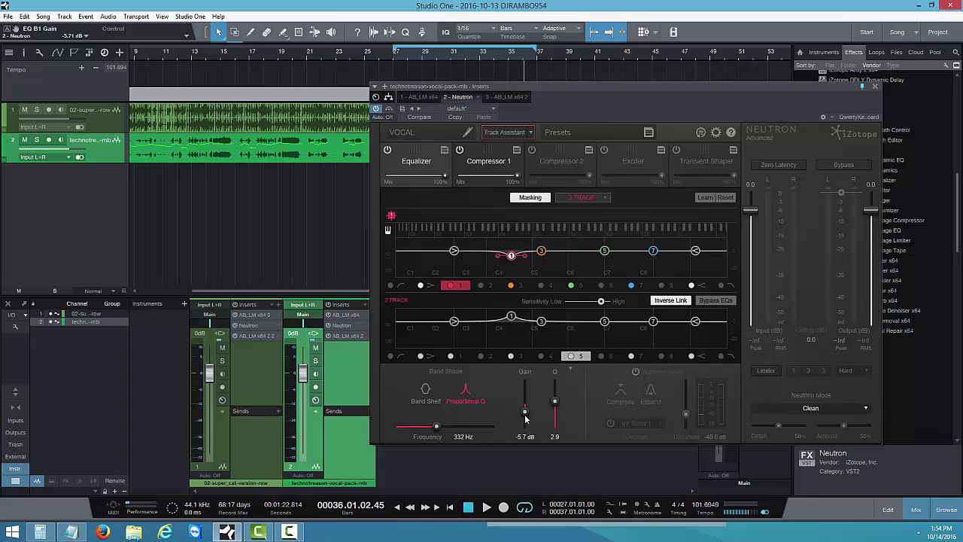
pyautogui.moveTo(525, 419); pyautogui.dragTo(526, 418)
pyautogui.click(486, 507)
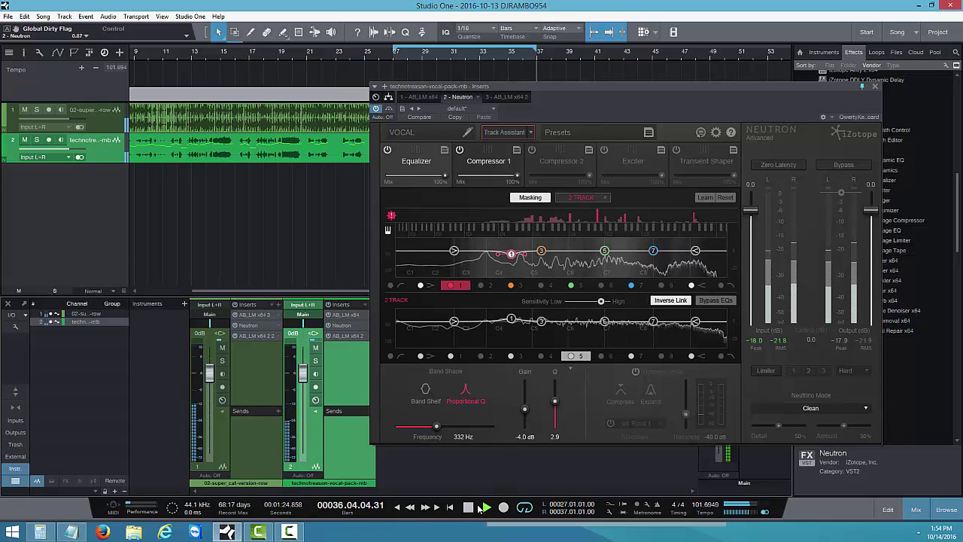
pyautogui.click(468, 508)
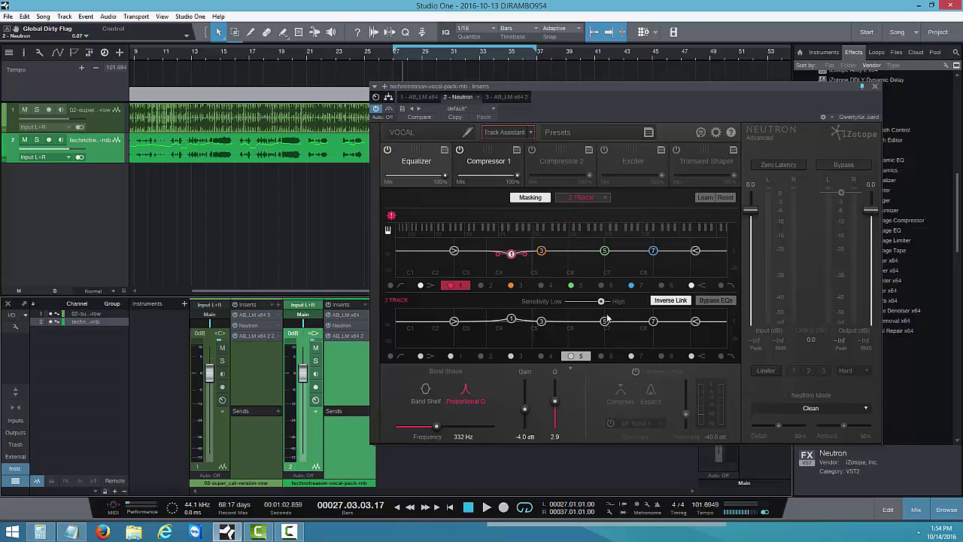
# Step: Toggle band 1's Dynamic Mode on and off to compare the states, and leave it enabled in Compress mode
pyautogui.click(636, 371)
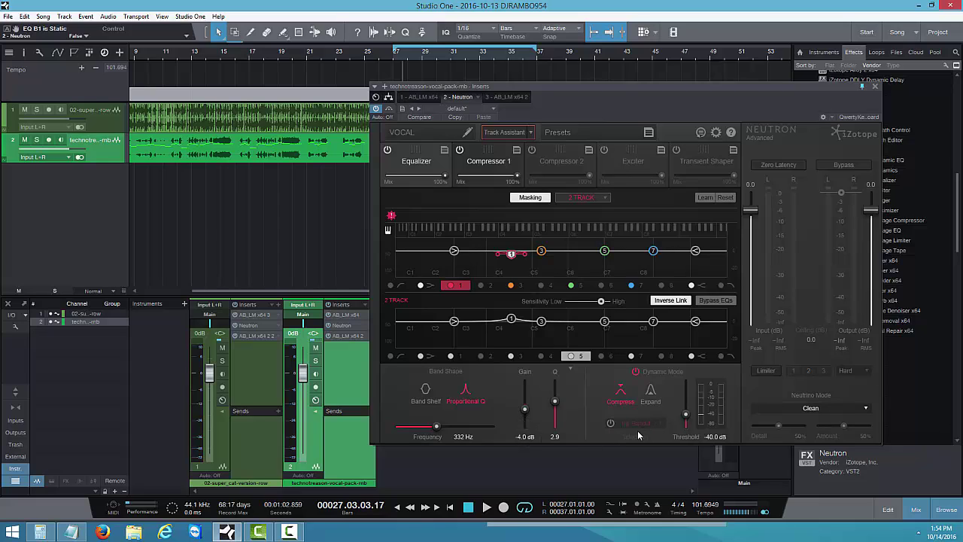
pyautogui.click(636, 372)
pyautogui.click(636, 371)
pyautogui.click(636, 373)
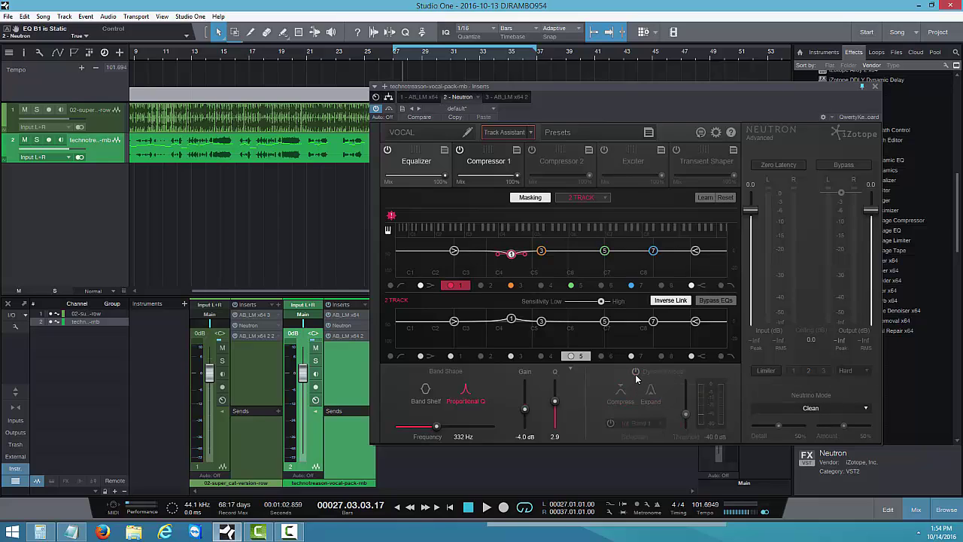
pyautogui.click(636, 373)
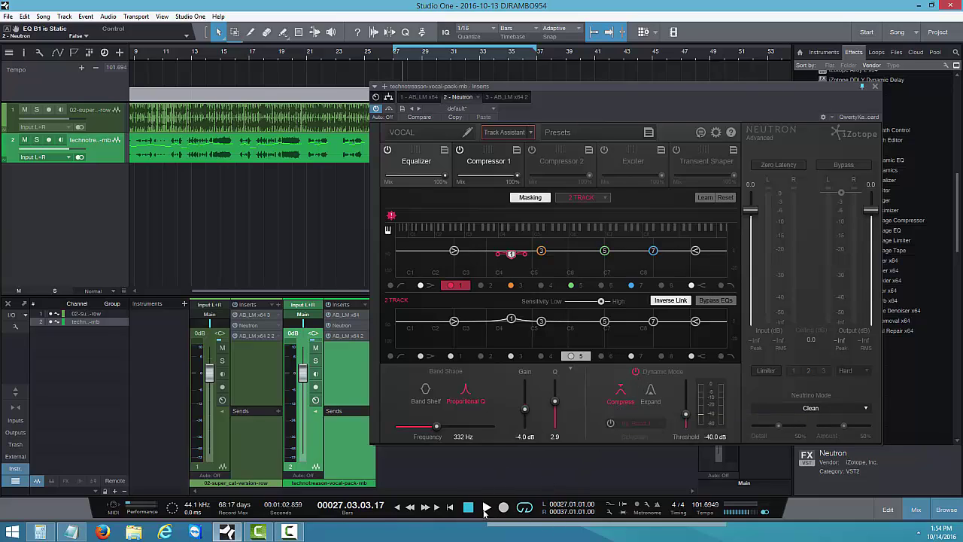
# Step: During playback, set band 1's threshold to -48.1 dB, gain to -5.3 dB and Q to 1.4, and stop
pyautogui.click(485, 507)
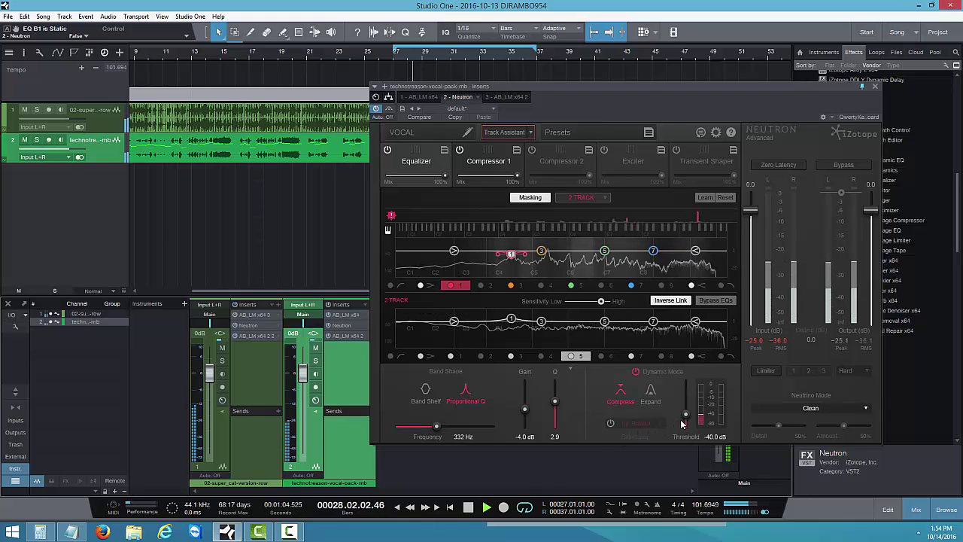
pyautogui.moveTo(686, 421); pyautogui.dragTo(683, 421)
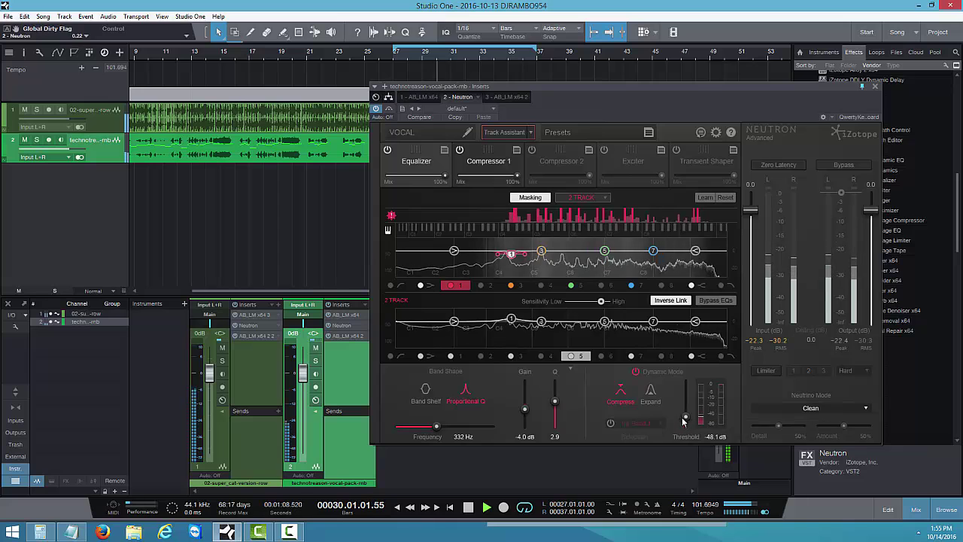
pyautogui.click(510, 254)
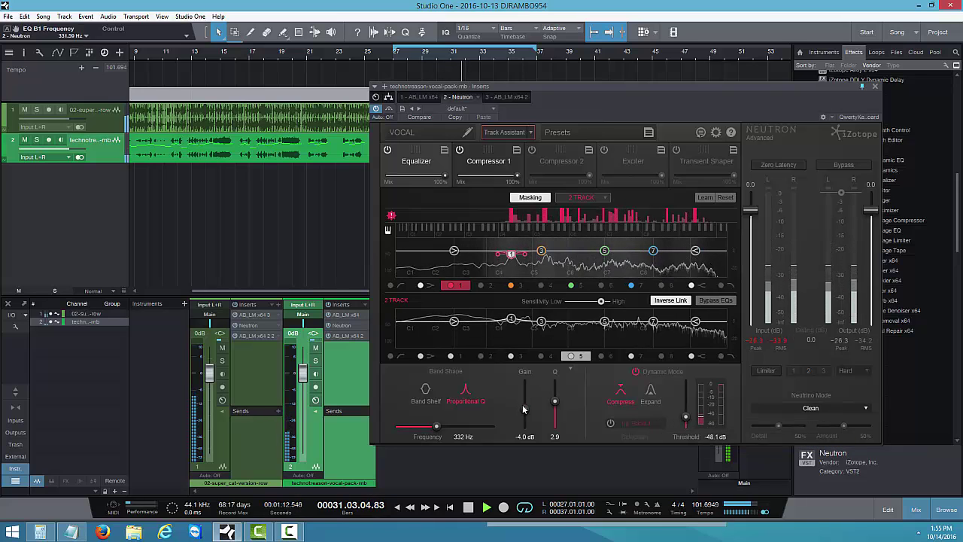
pyautogui.moveTo(524, 409); pyautogui.dragTo(556, 415)
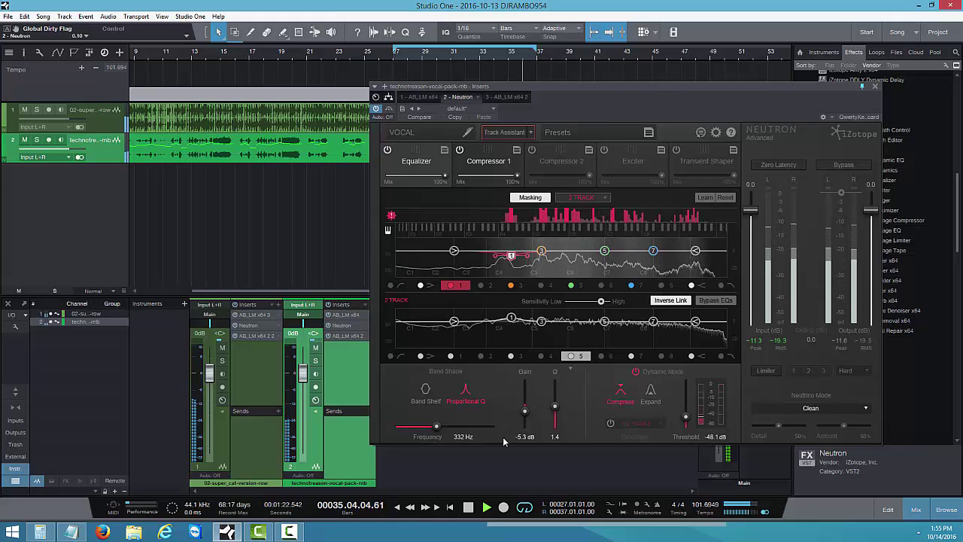
pyautogui.press('space')
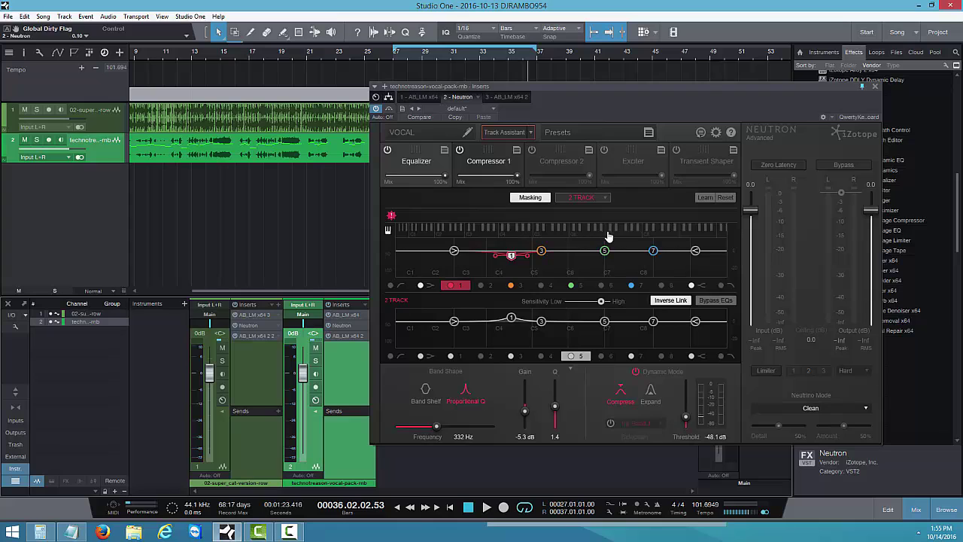
# Step: Enable band 1's internal sidechain with Int. Band 1 as the source and play the song to audition it
pyautogui.moveTo(644, 110); pyautogui.dragTo(616, 115)
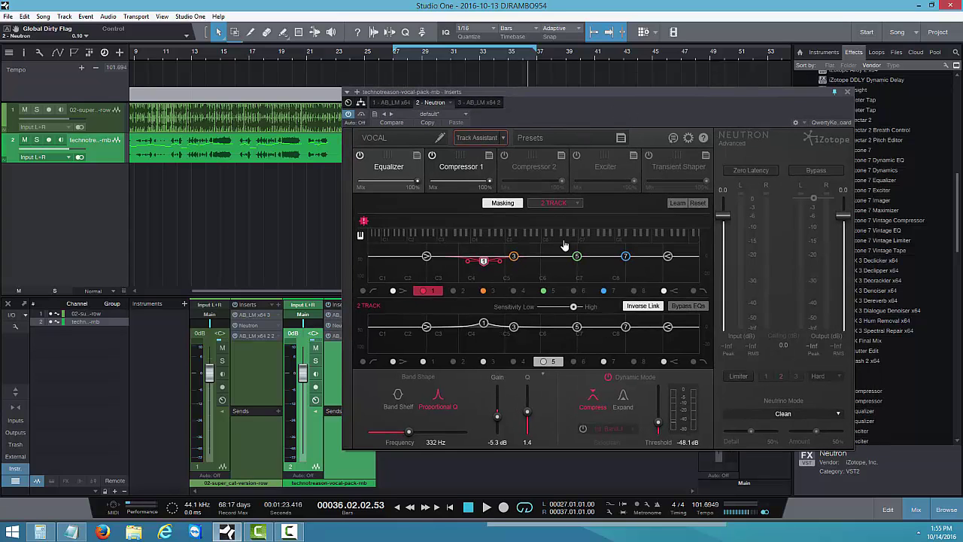
pyautogui.click(583, 430)
pyautogui.click(485, 509)
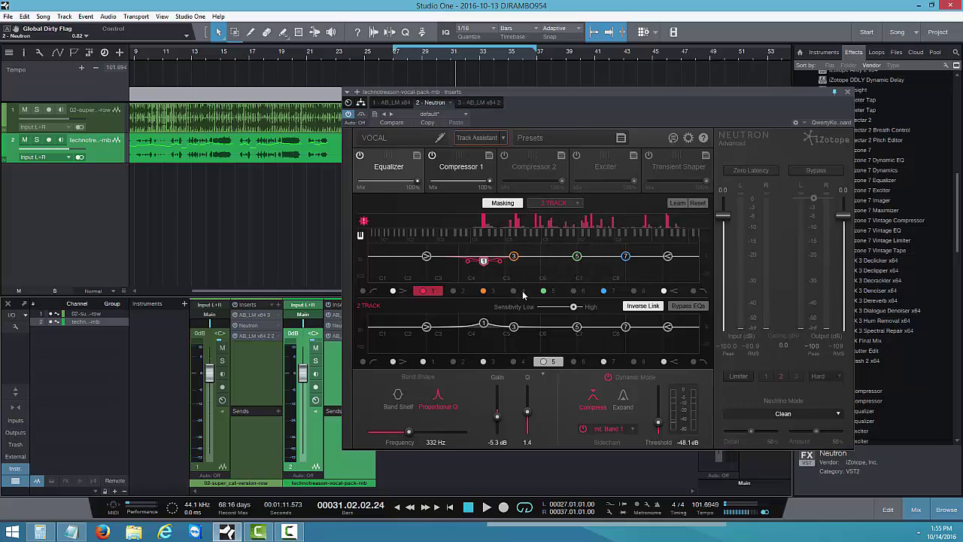
# Step: Boost band 3 of the VOCAL equalizer by 15 dB at about 627 Hz during playback to locate the collision
pyautogui.click(514, 256)
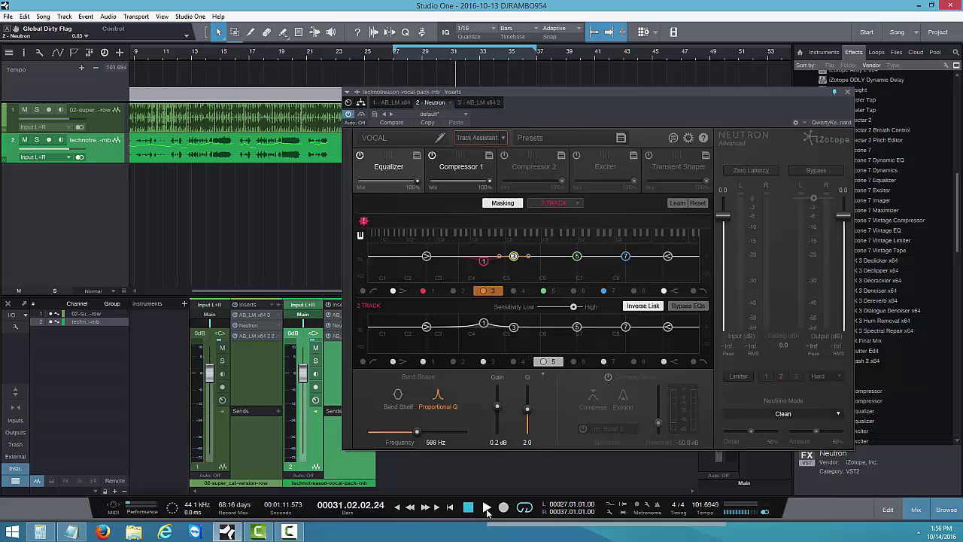
pyautogui.click(487, 510)
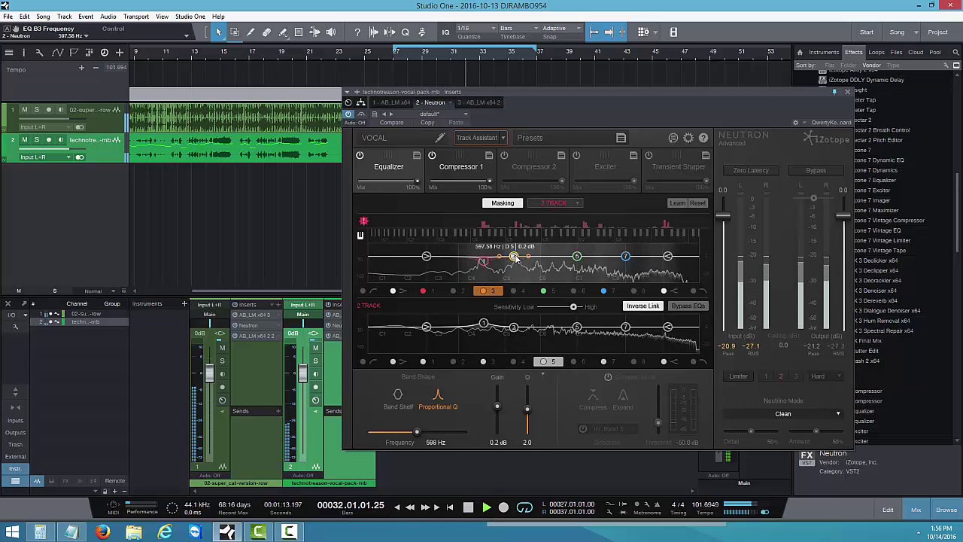
pyautogui.moveTo(514, 257)
pyautogui.mouseDown()
pyautogui.moveTo(539, 245)
pyautogui.moveTo(518, 244)
pyautogui.mouseUp()
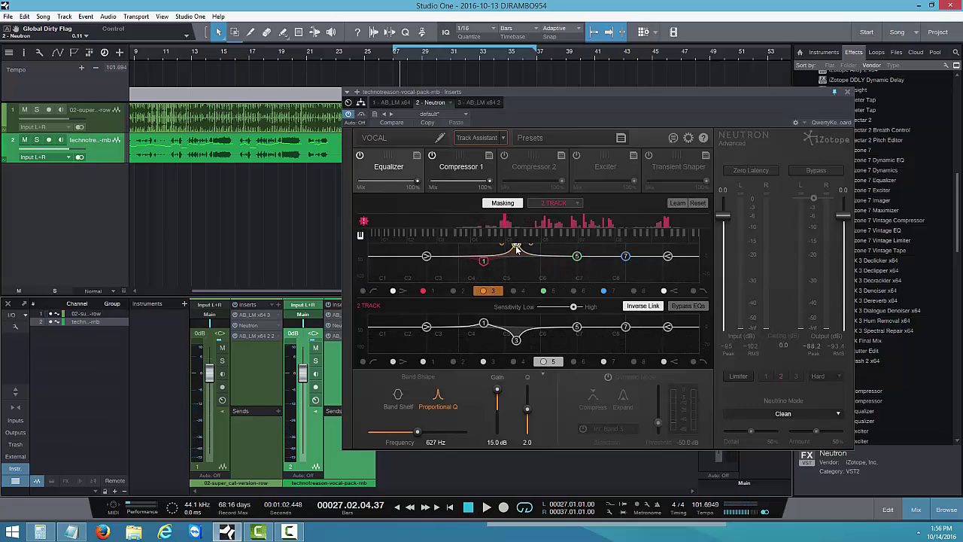
# Step: Set band 3 to -3.7 dB at about 615 Hz with Q 1.4, and enable its Dynamic Mode with the Int. Band 3 sidechain
pyautogui.moveTo(517, 249); pyautogui.dragTo(514, 267)
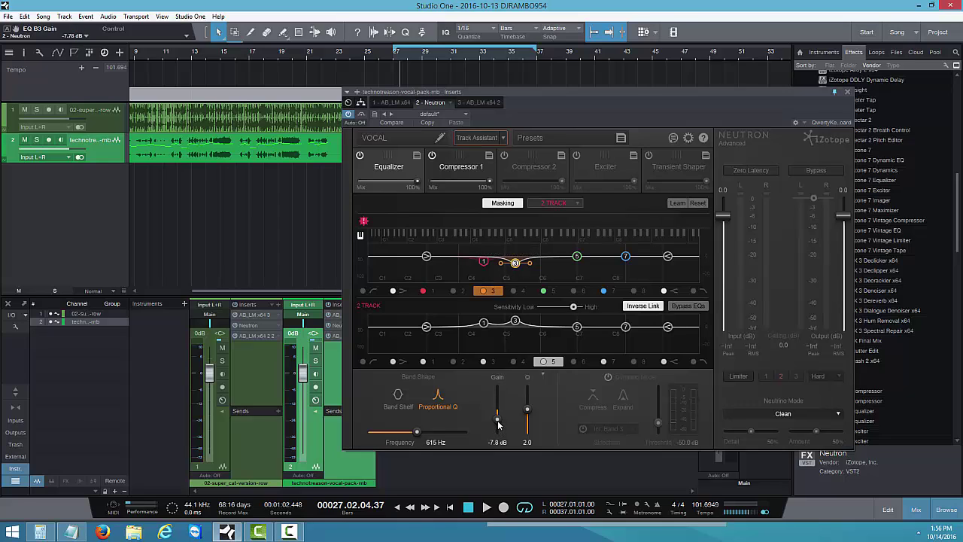
pyautogui.moveTo(497, 425); pyautogui.dragTo(498, 421)
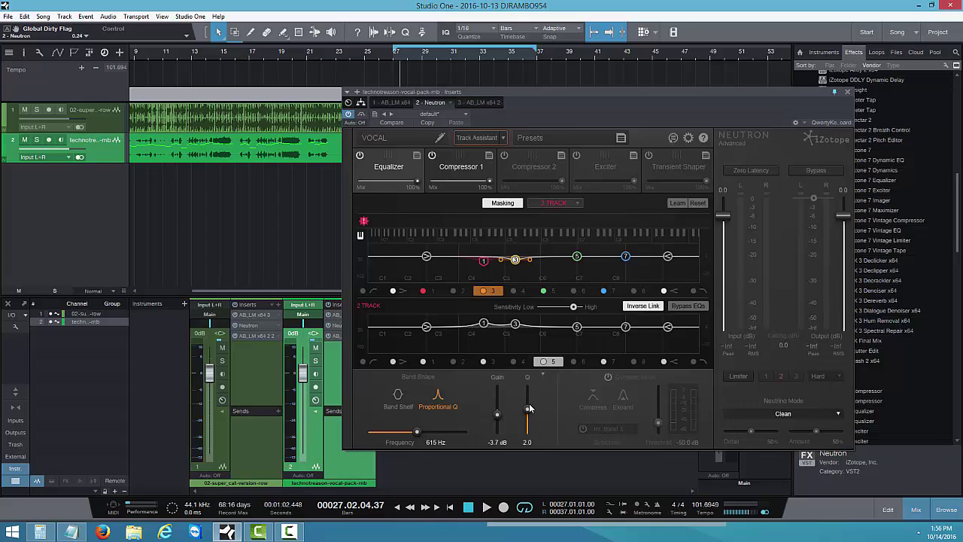
pyautogui.moveTo(529, 408); pyautogui.dragTo(527, 419)
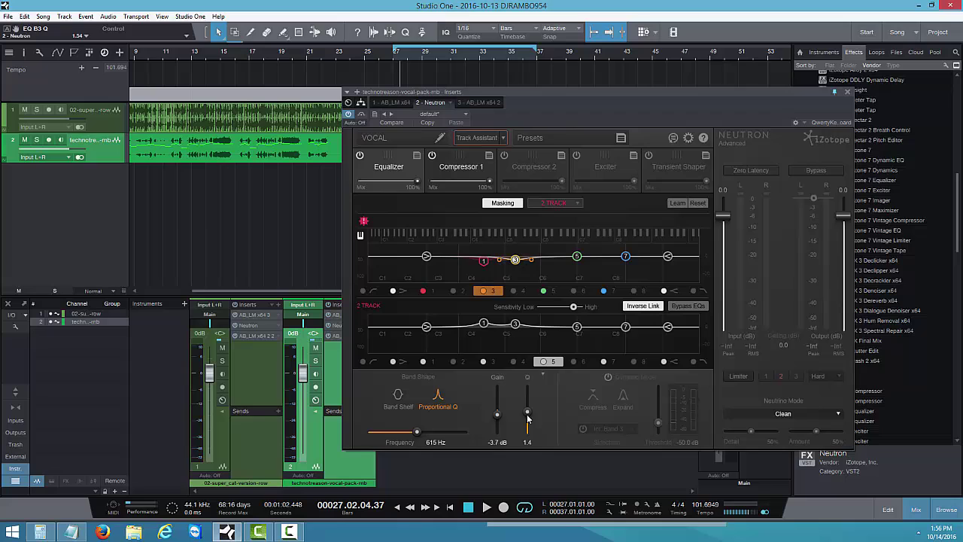
pyautogui.click(608, 377)
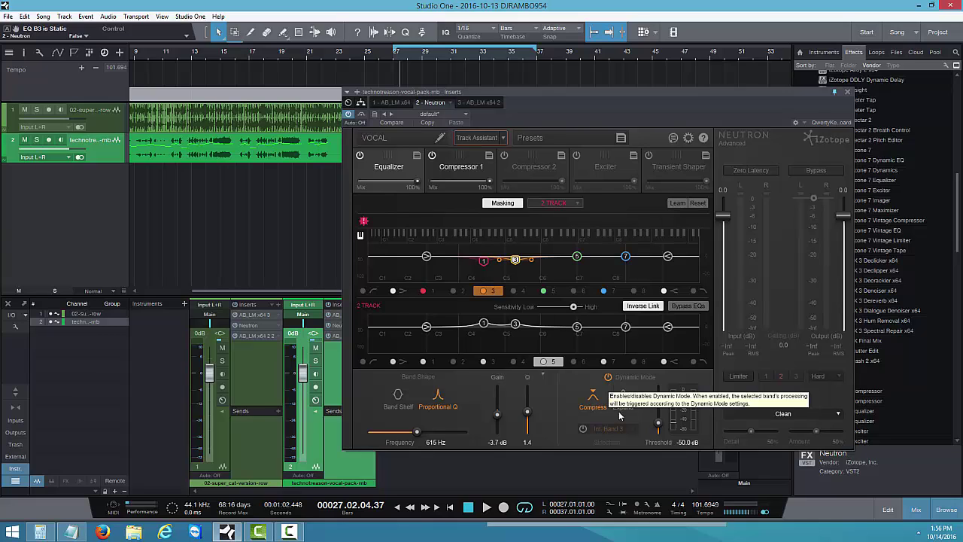
pyautogui.click(582, 429)
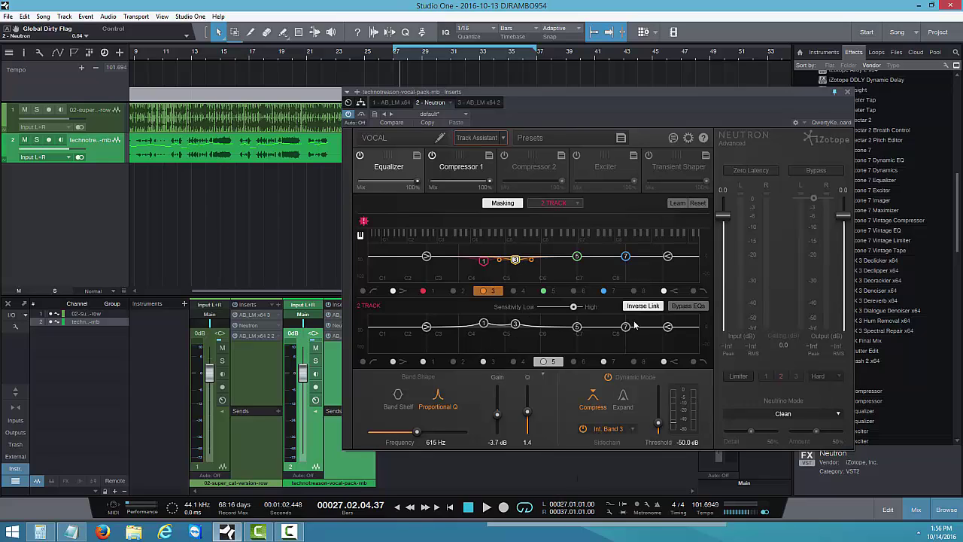
# Step: Play the song and compare the VOCAL track with Neutron bypassed and active, and stop playback
pyautogui.click(487, 507)
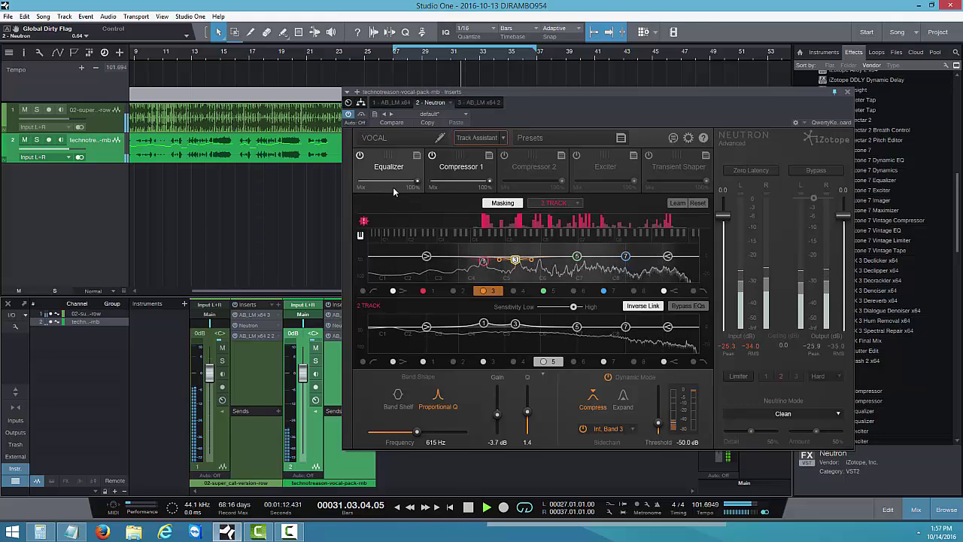
pyautogui.click(362, 116)
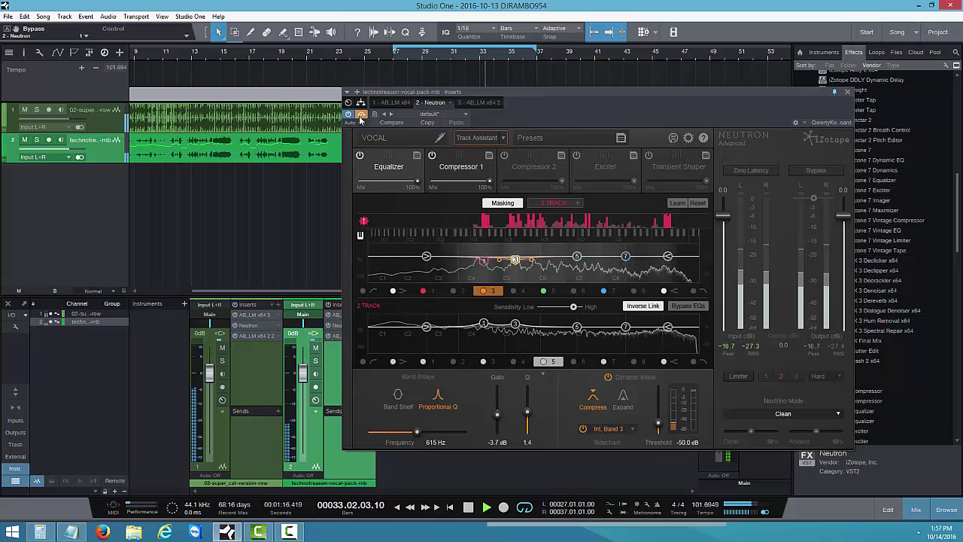
pyautogui.click(360, 116)
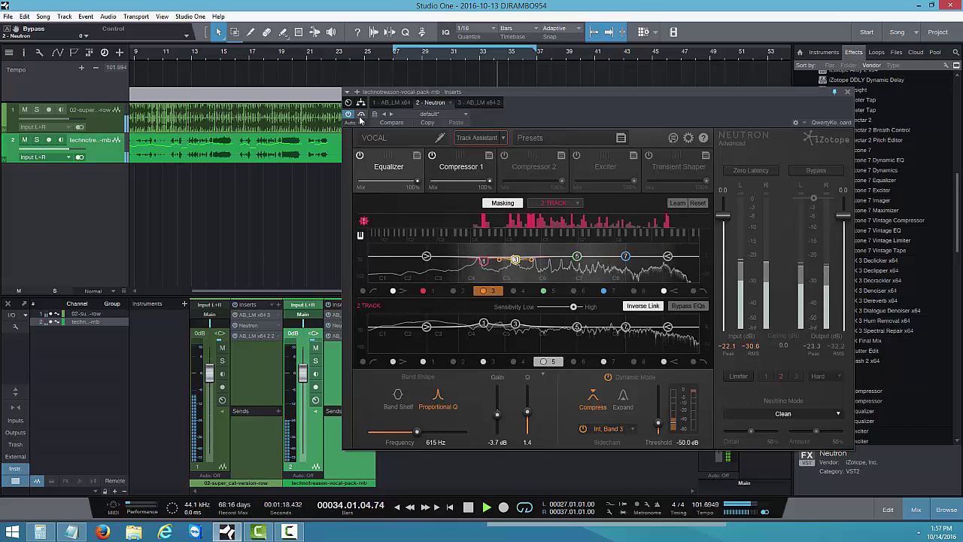
pyautogui.click(468, 510)
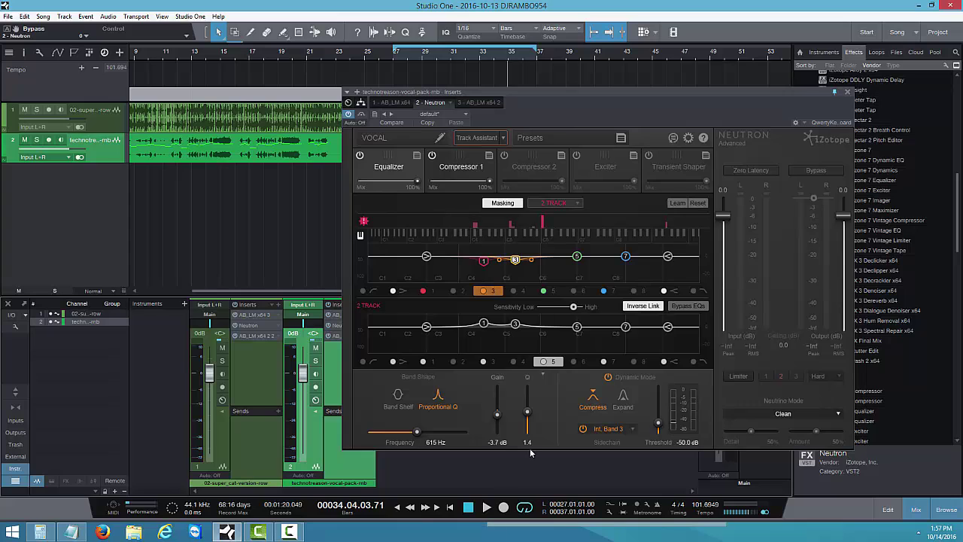
# Step: Boost band 5 of the VOCAL equalizer by 15 dB at about 1473 Hz during playback and narrow its Q to 2.4
pyautogui.moveTo(567, 116); pyautogui.dragTo(500, 122)
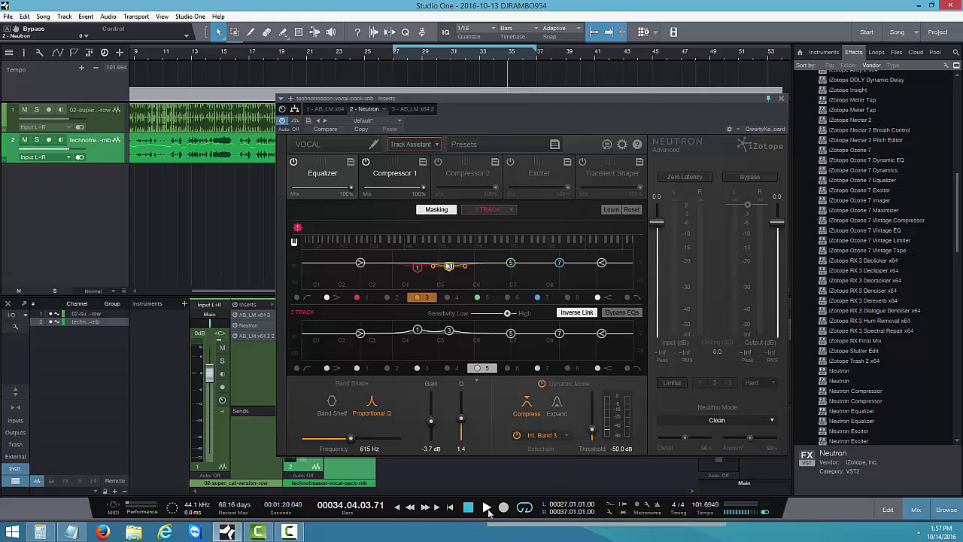
pyautogui.click(487, 508)
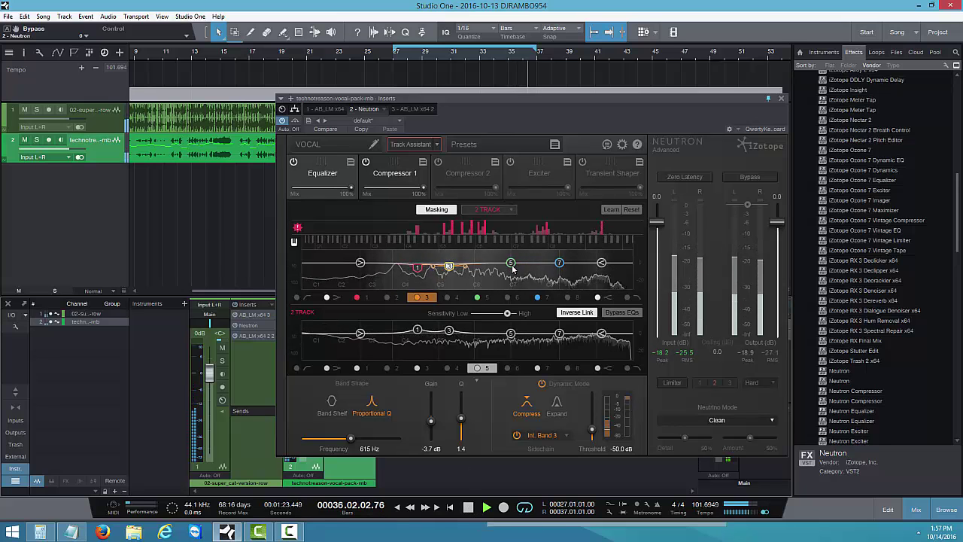
pyautogui.moveTo(511, 264); pyautogui.dragTo(488, 217)
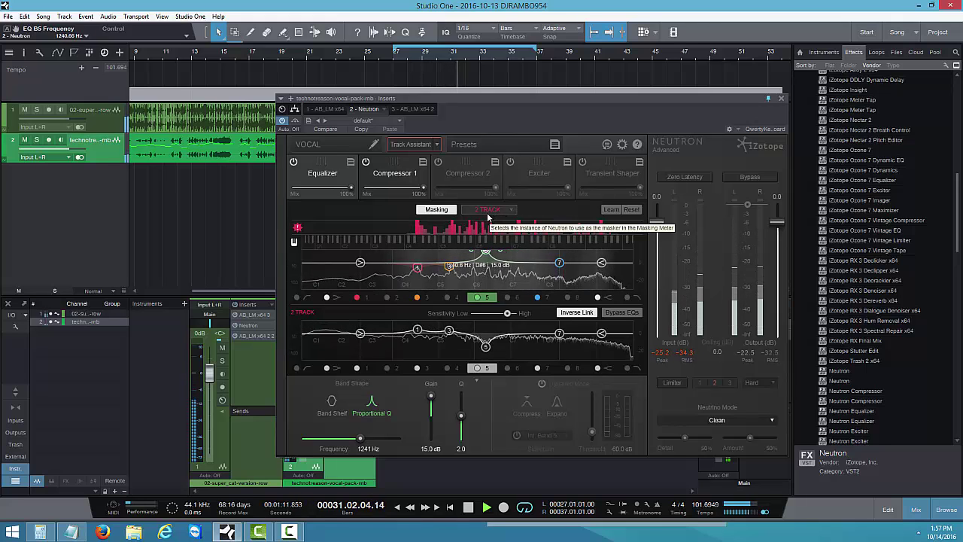
pyautogui.moveTo(488, 217); pyautogui.dragTo(497, 216)
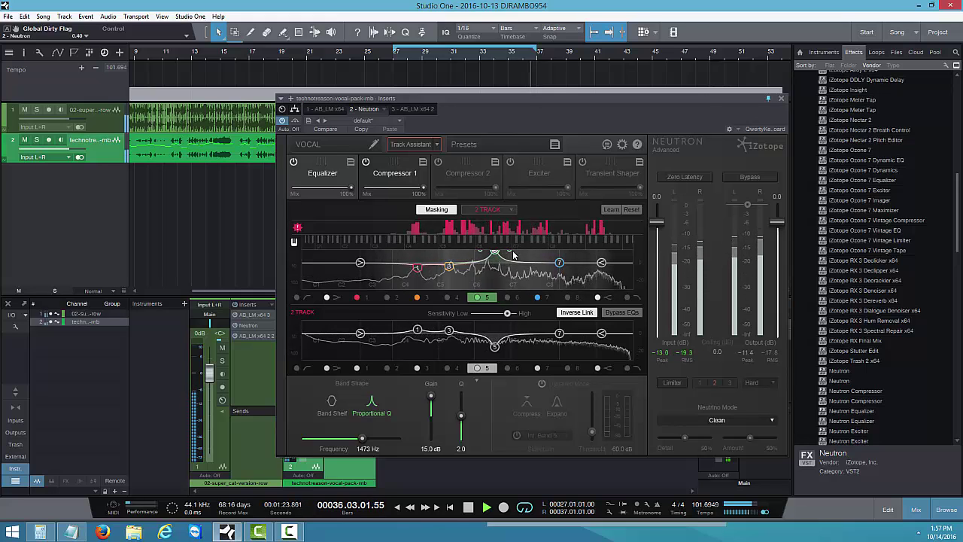
pyautogui.scroll(4, 514, 256)
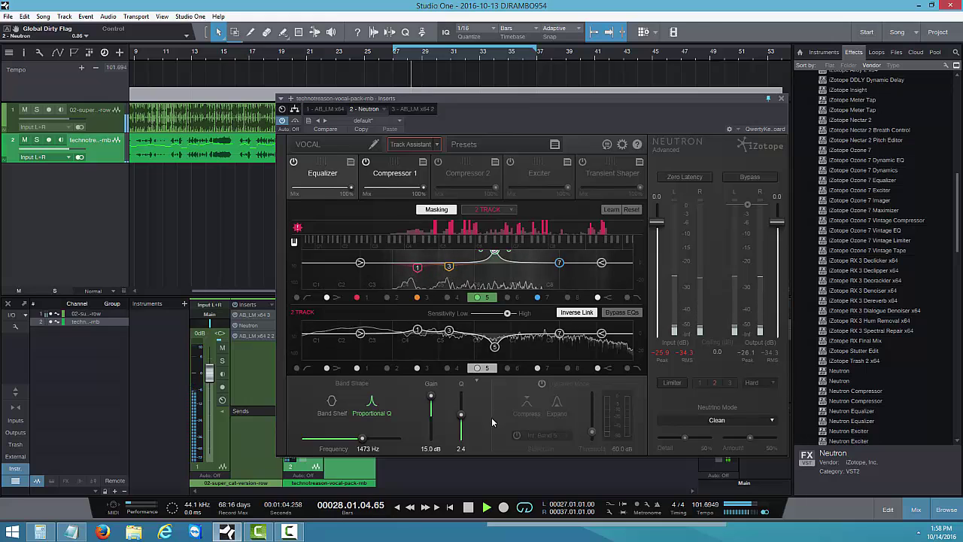
# Step: Set band 5 of the VOCAL equalizer to -2.4 dB with Q 1.9 during playback, and stop the song
pyautogui.moveTo(429, 401); pyautogui.dragTo(428, 427)
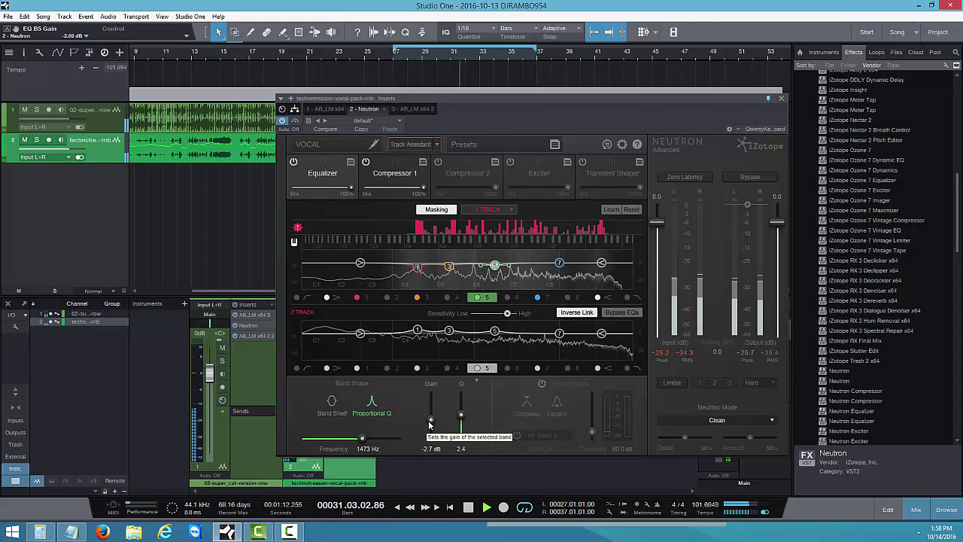
pyautogui.moveTo(429, 426); pyautogui.dragTo(431, 425)
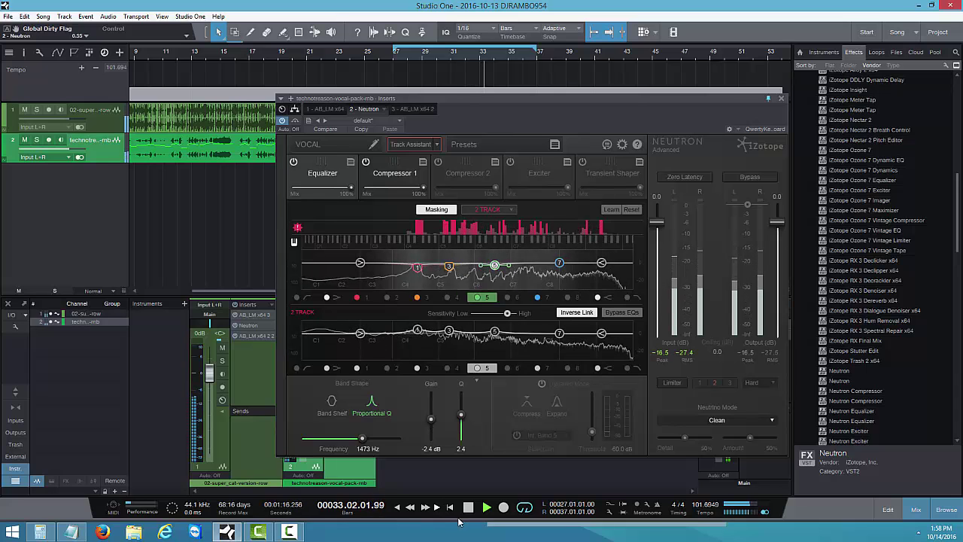
pyautogui.press('space')
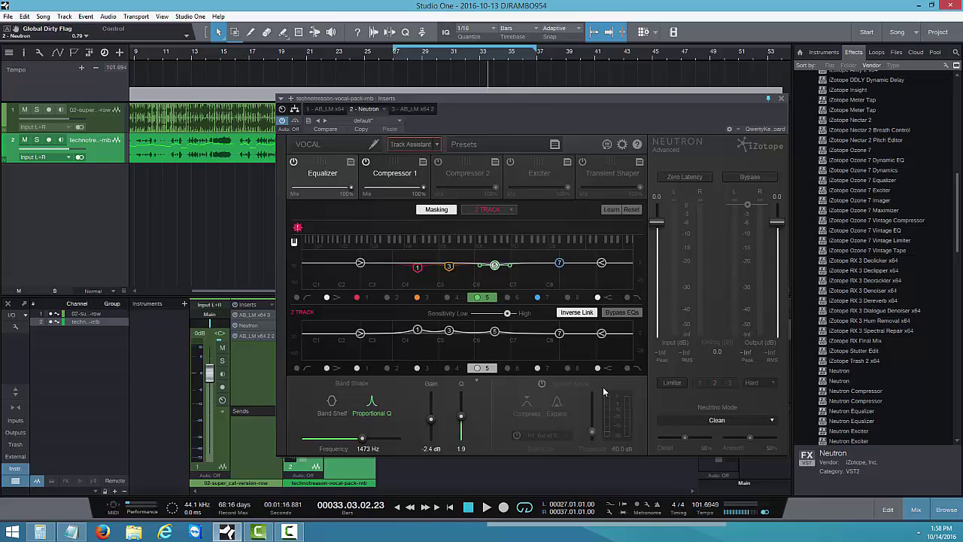
# Step: Enable band 5's Dynamic Mode with the Int. Band 5 sidechain, and set its threshold to -36.2 dB during playback
pyautogui.click(542, 385)
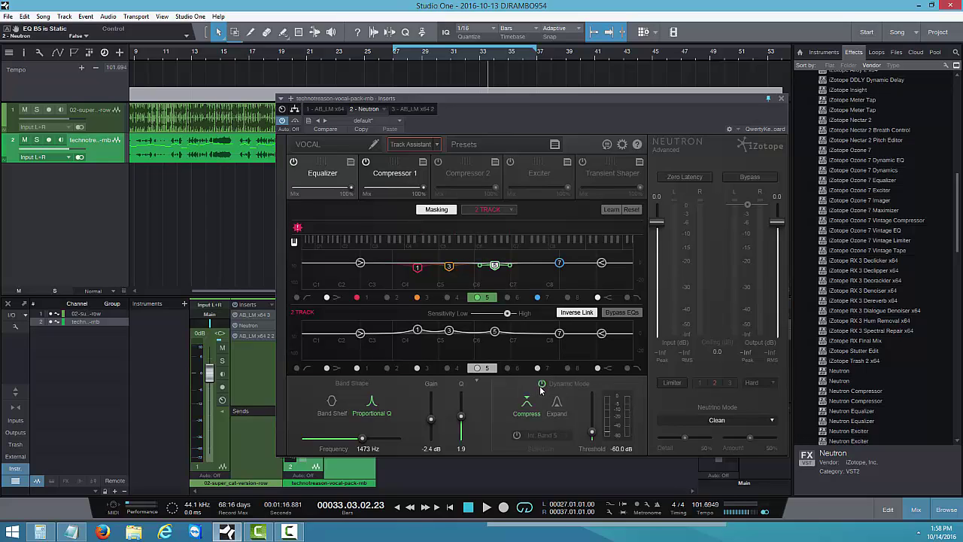
pyautogui.click(515, 436)
pyautogui.click(487, 509)
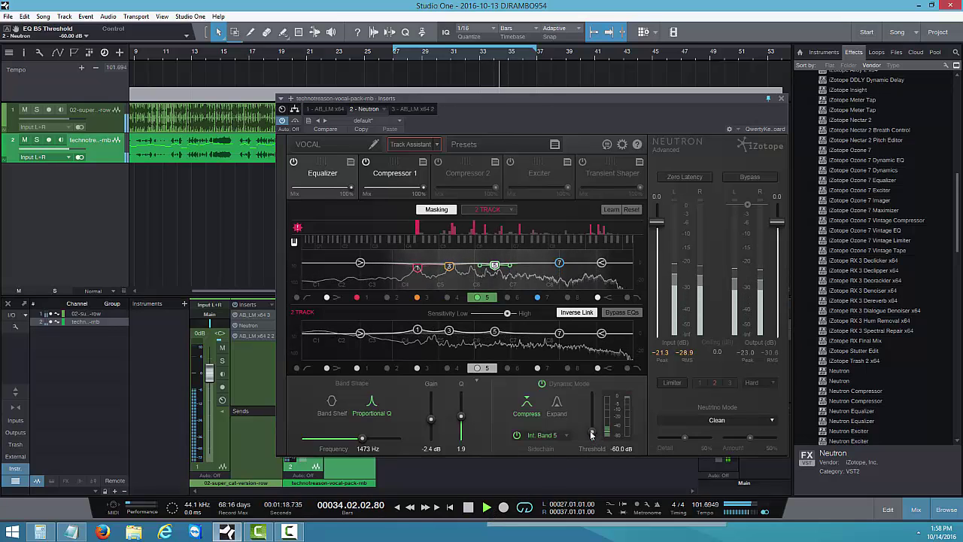
pyautogui.moveTo(592, 435); pyautogui.dragTo(593, 426)
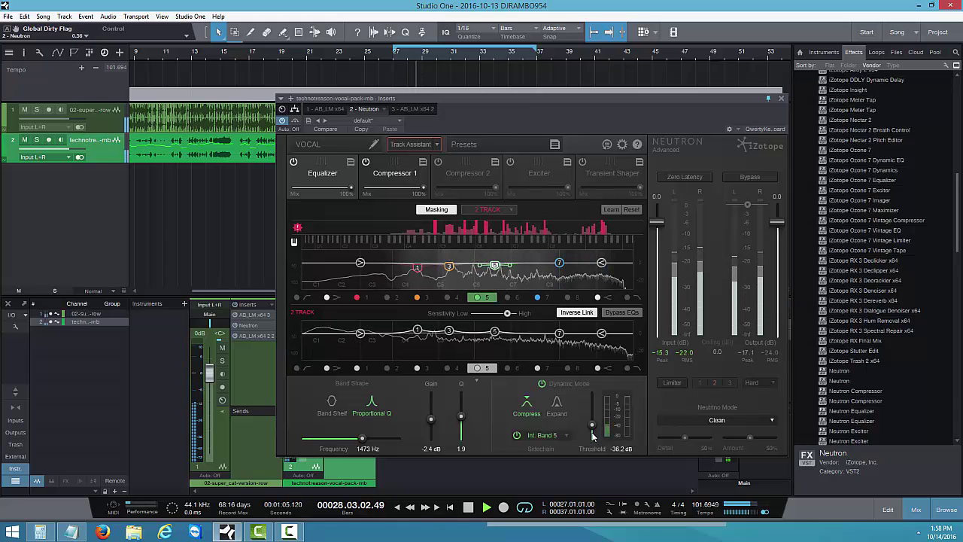
pyautogui.click(472, 513)
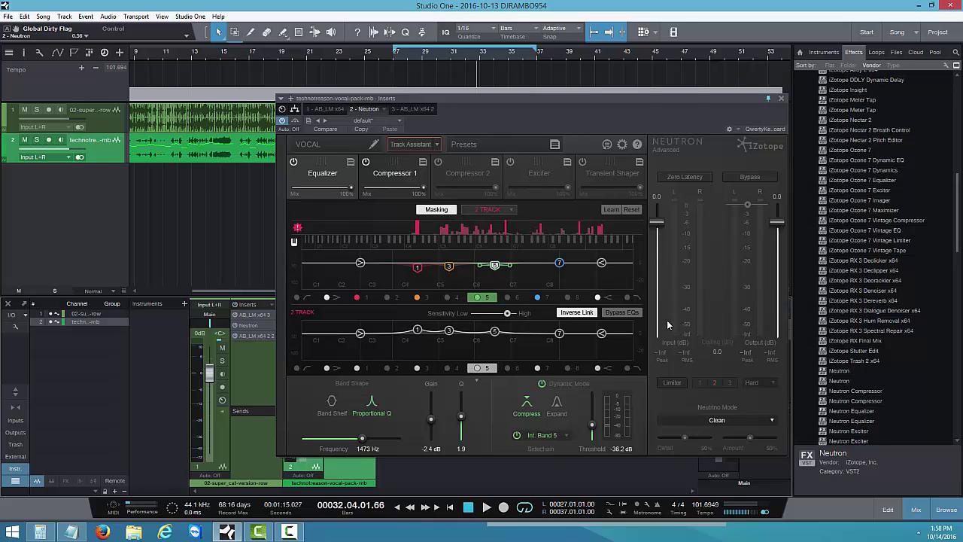
# Step: Play the song with Neutron bypassed on the VOCAL track and again with it active to compare the sound
pyautogui.click(295, 122)
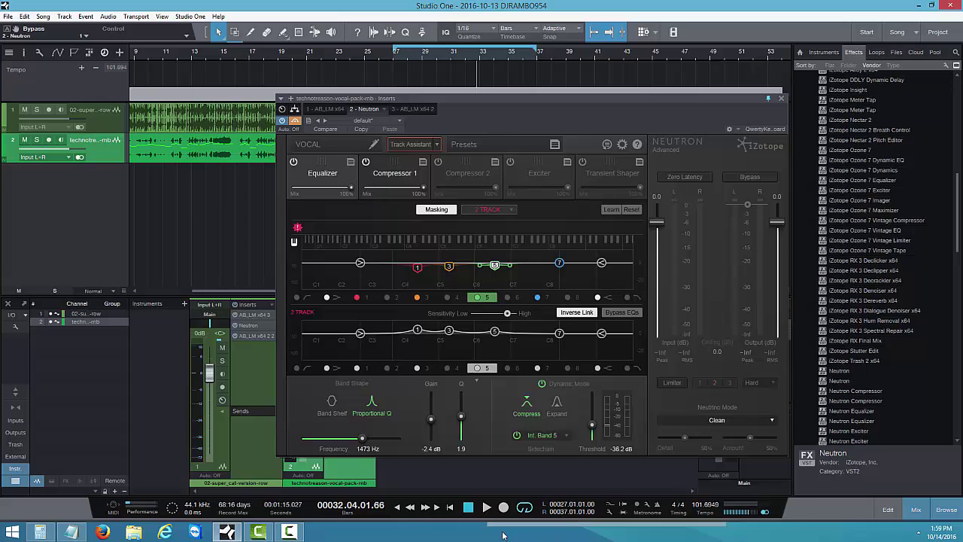
pyautogui.click(485, 507)
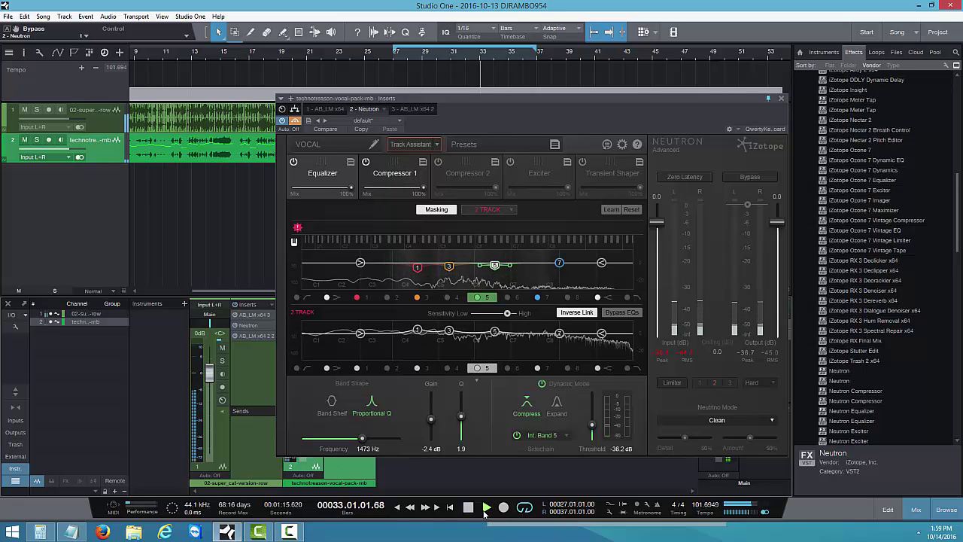
pyautogui.click(468, 507)
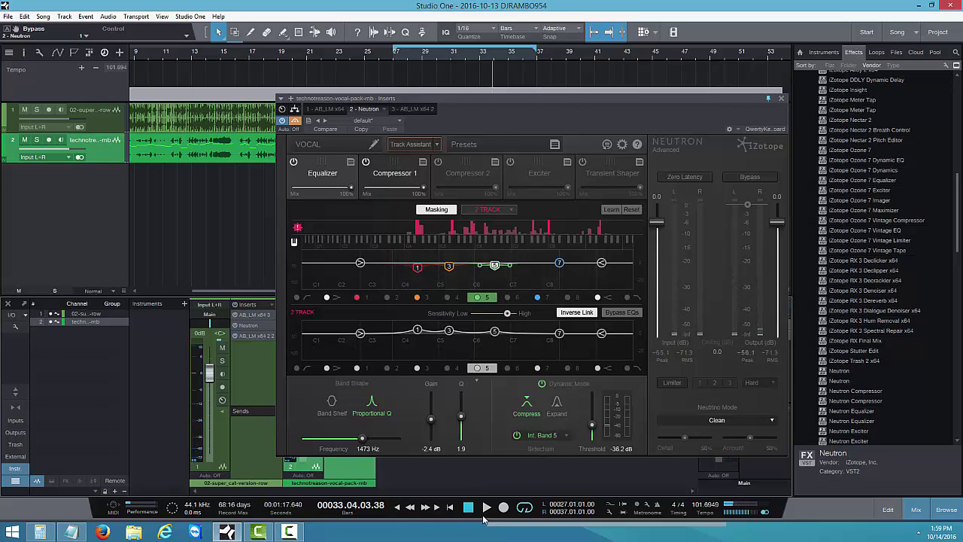
pyautogui.click(485, 509)
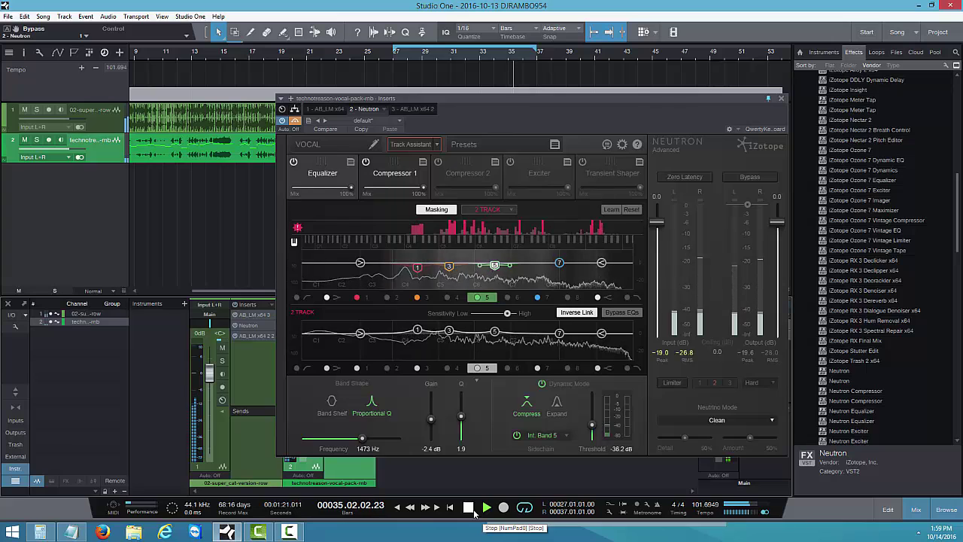
pyautogui.click(472, 509)
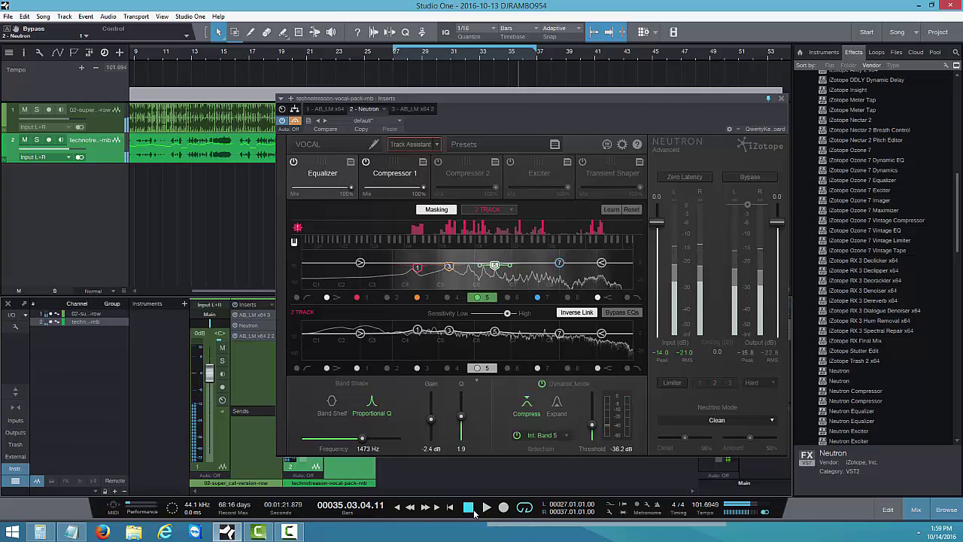
pyautogui.click(295, 121)
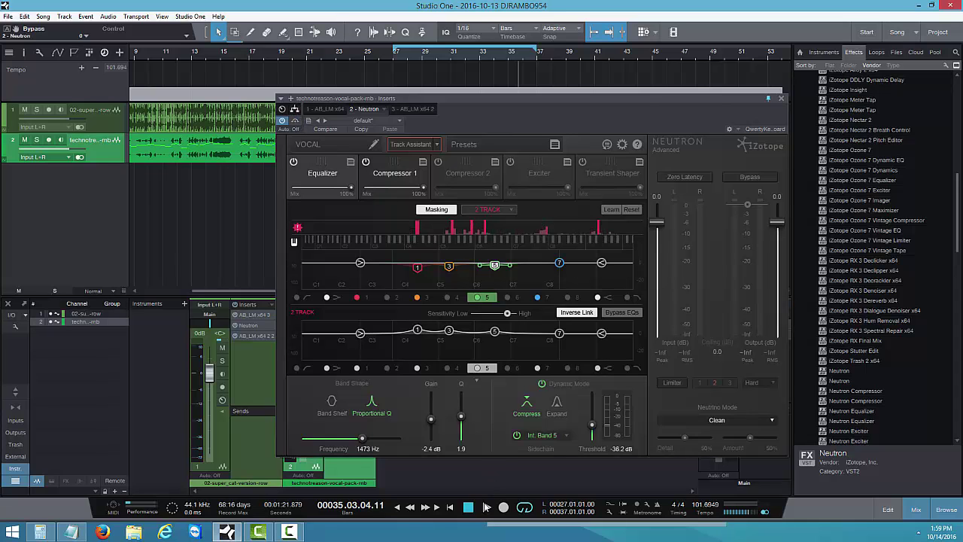
pyautogui.click(486, 508)
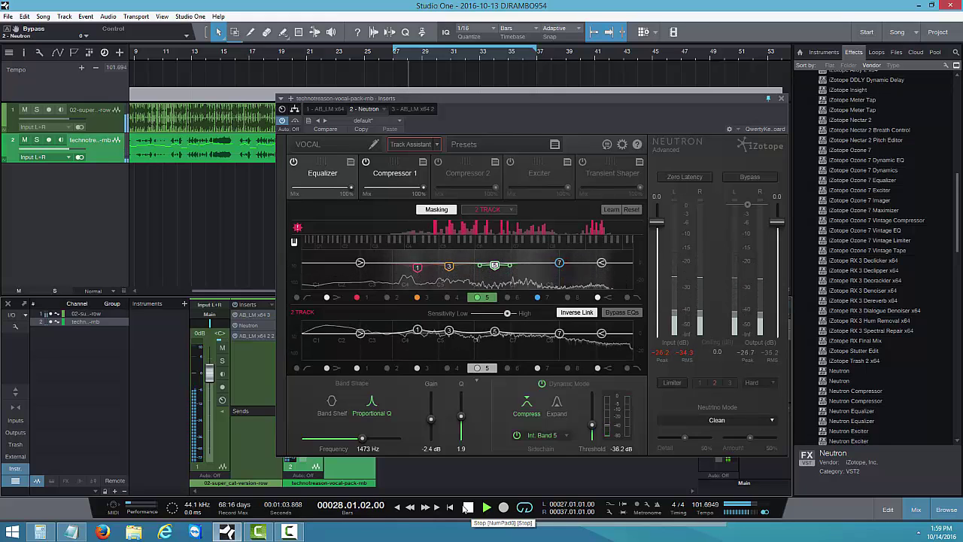
pyautogui.click(467, 508)
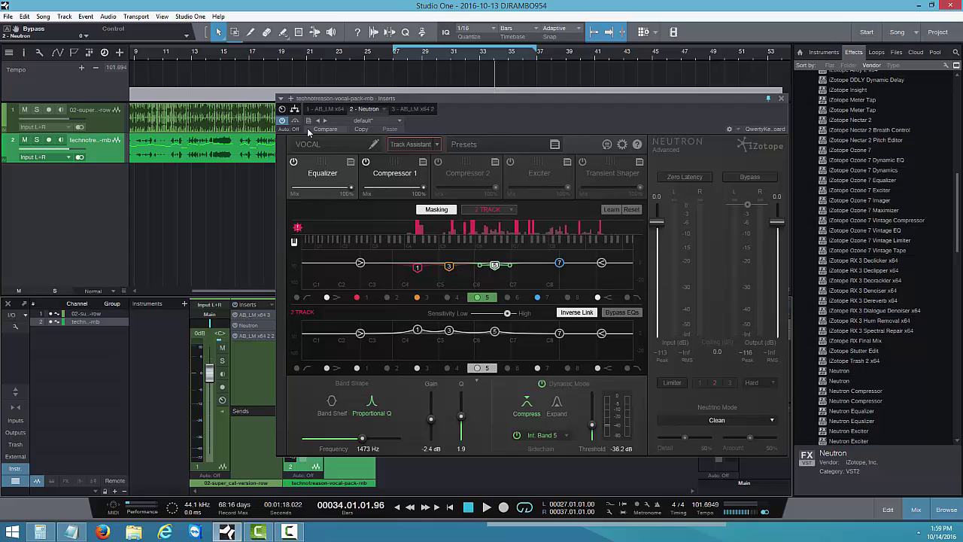
# Step: Set Compressor 1 to Peak detection, try its three-band split, and leave only band 2 active
pyautogui.click(389, 174)
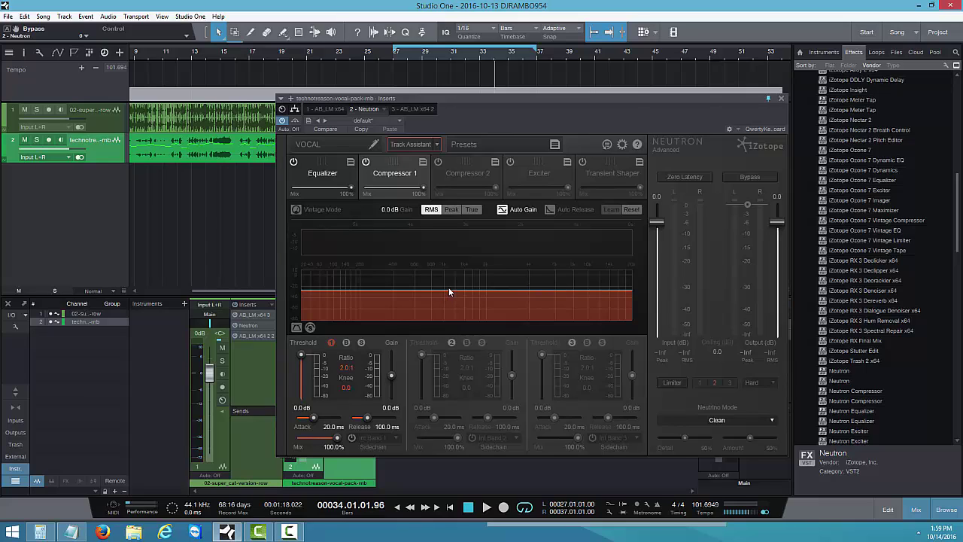
pyautogui.click(451, 210)
pyautogui.click(452, 342)
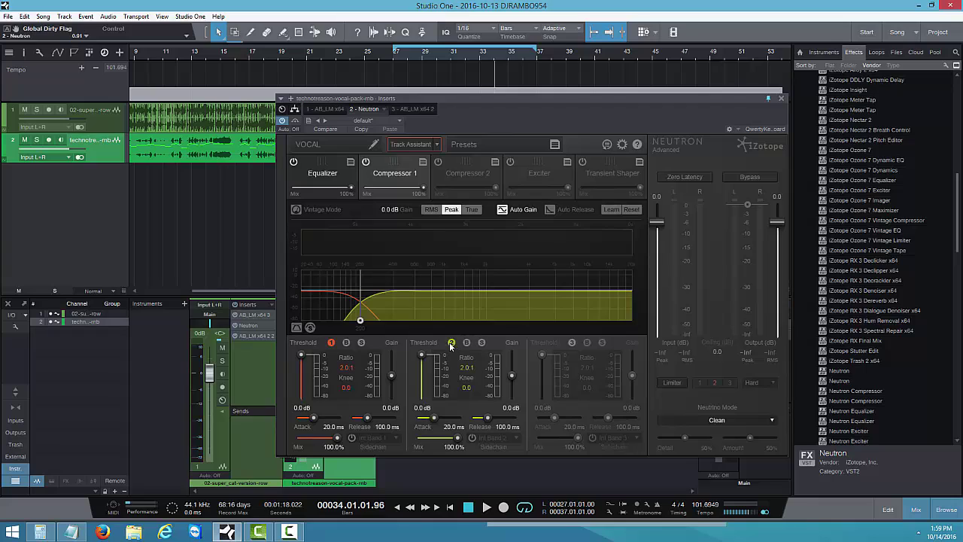
pyautogui.click(572, 342)
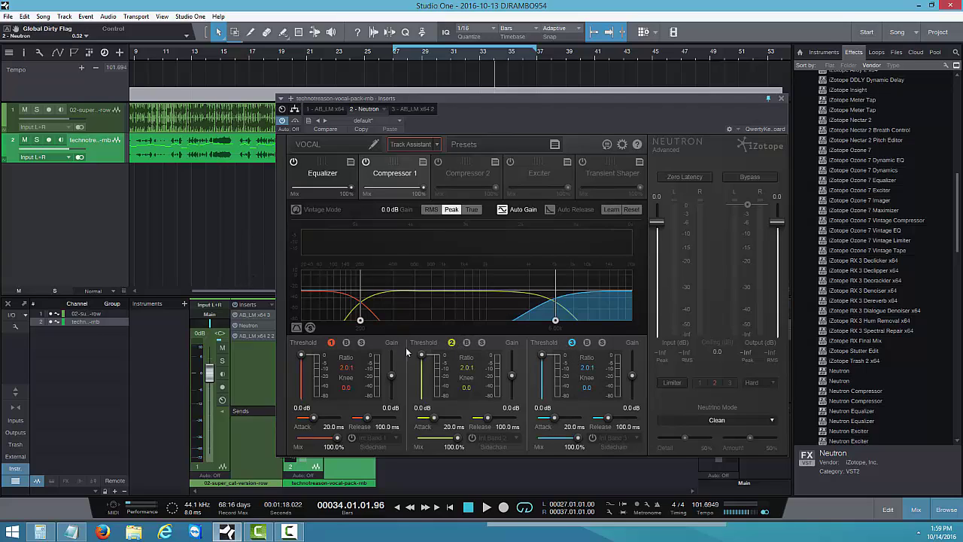
pyautogui.click(332, 342)
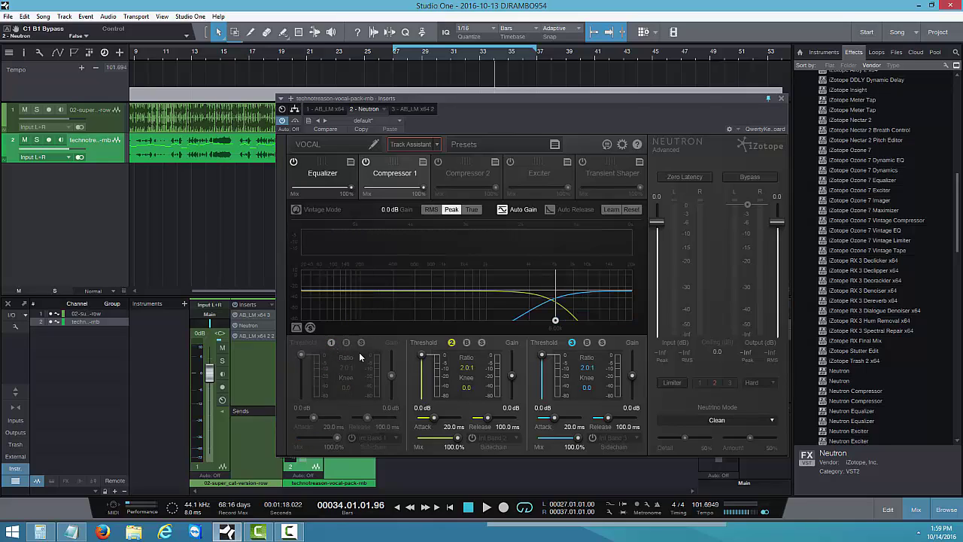
pyautogui.click(572, 342)
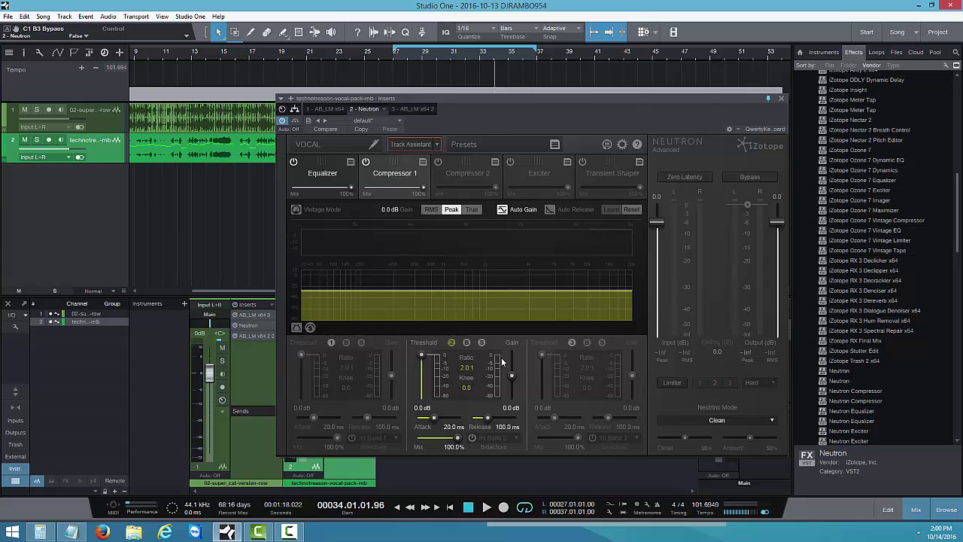
pyautogui.click(449, 345)
# Step: Set Compressor 1's band 2 ratio to 3.0:1 and its threshold to -18.5 dB during playback
pyautogui.click(486, 508)
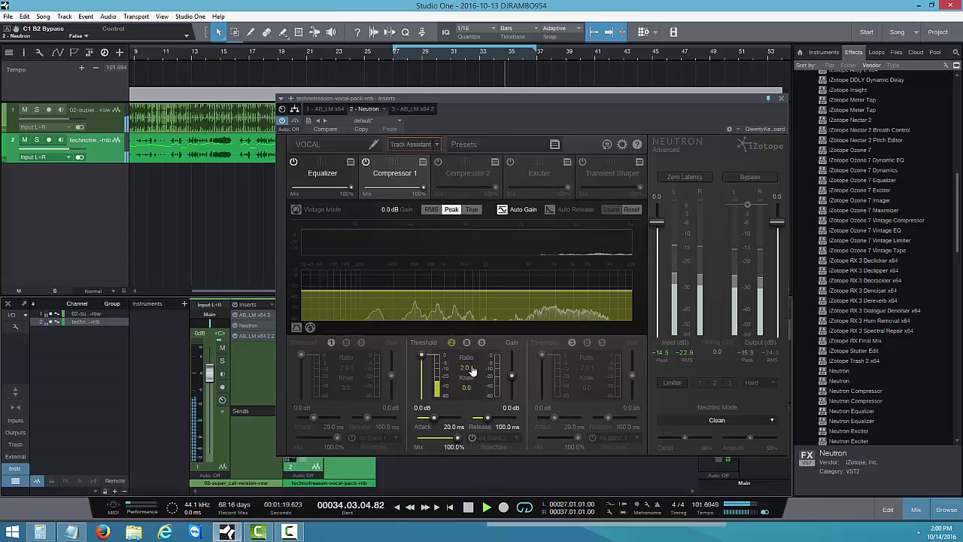
pyautogui.moveTo(472, 370); pyautogui.dragTo(467, 376)
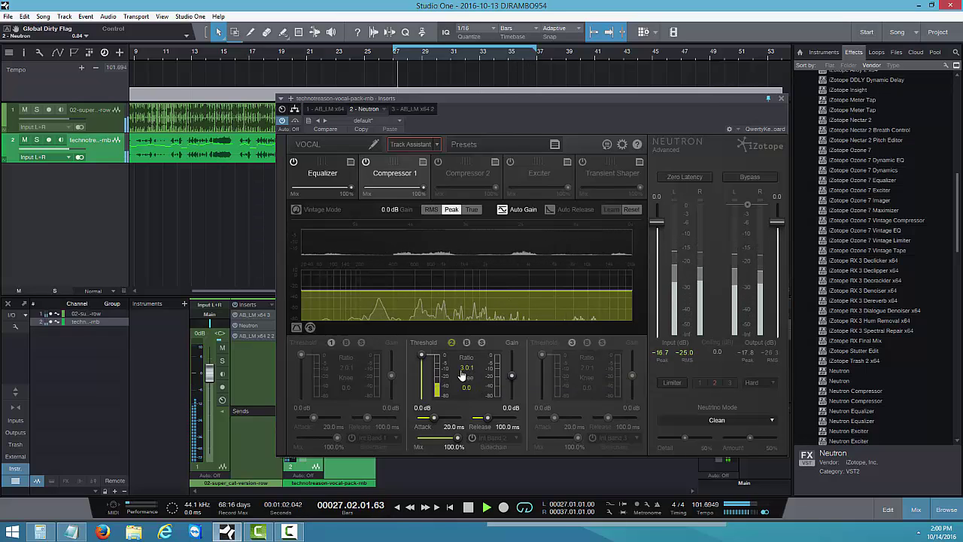
pyautogui.click(421, 360)
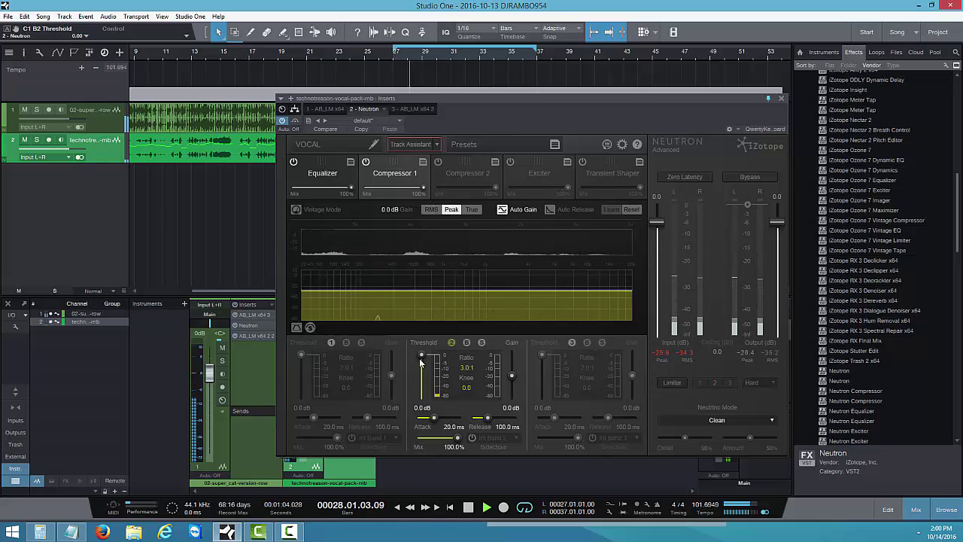
pyautogui.moveTo(419, 358); pyautogui.dragTo(417, 381)
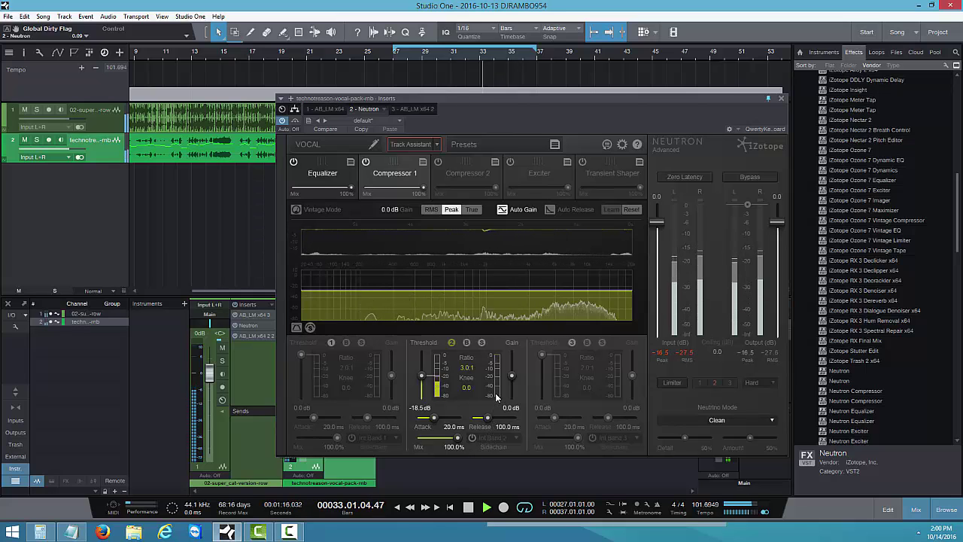
# Step: Enable Auto Release on Compressor 1 and lower the band 2 threshold to -20.1 dB
pyautogui.click(550, 212)
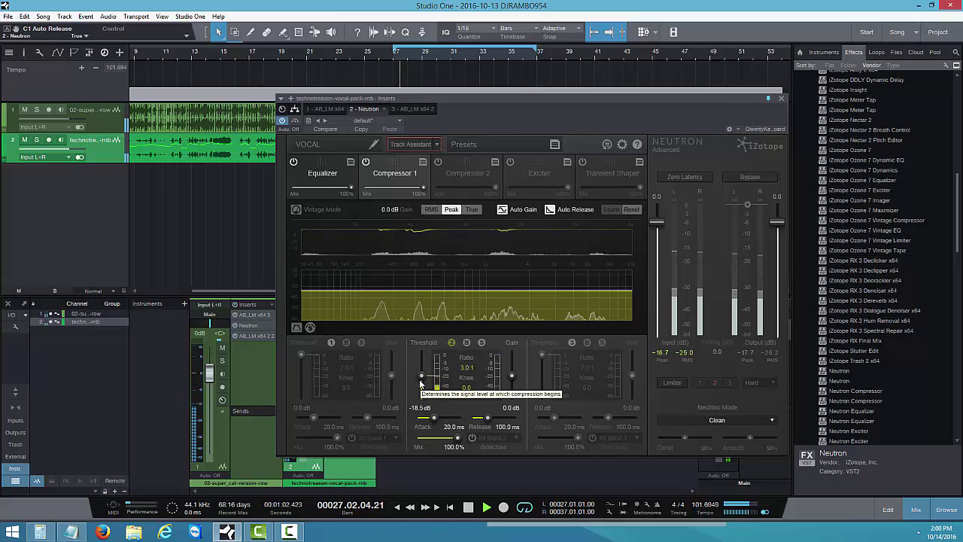
pyautogui.moveTo(420, 375); pyautogui.dragTo(420, 375)
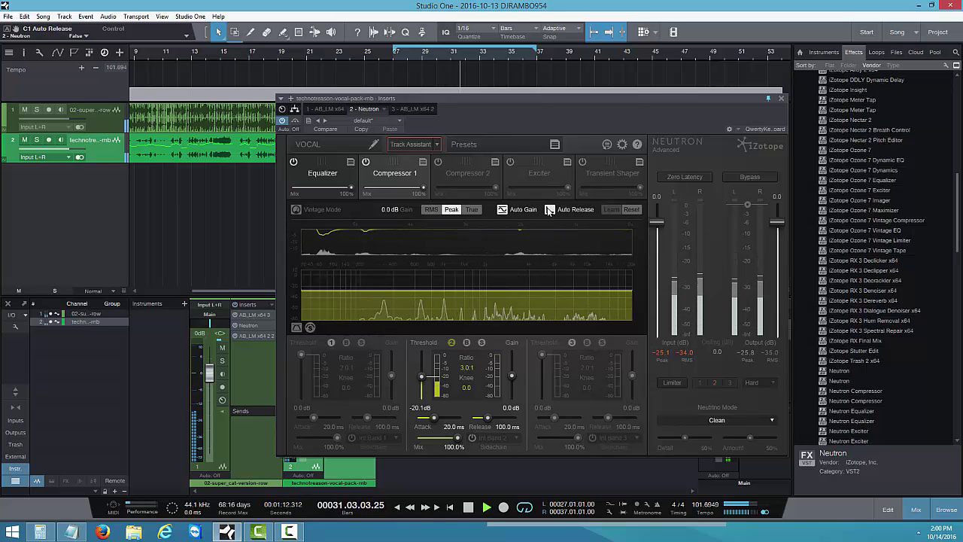
pyautogui.click(550, 209)
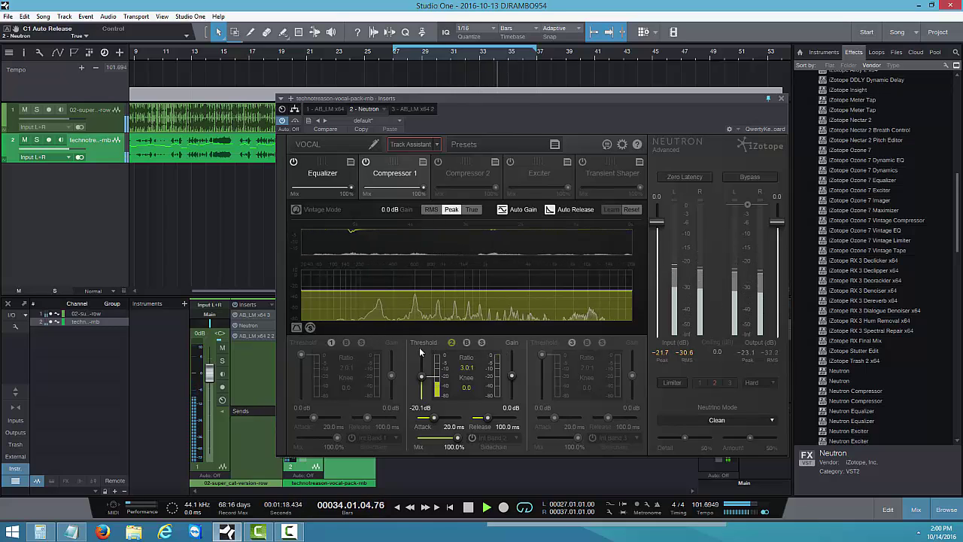
# Step: Turn on Compressor 1's Vintage Mode, stop playback, and toggle the mode off and on again to compare it
pyautogui.click(297, 210)
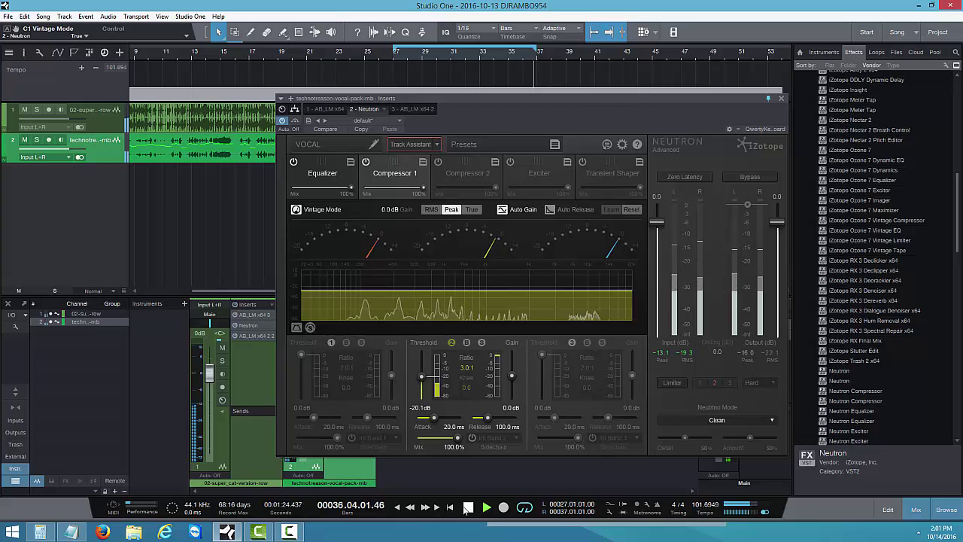
pyautogui.click(468, 509)
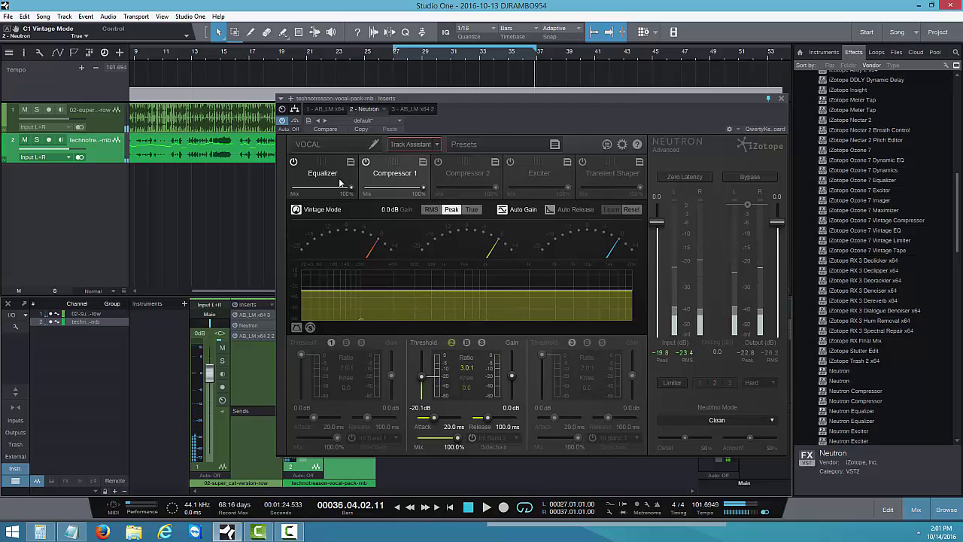
pyautogui.click(296, 211)
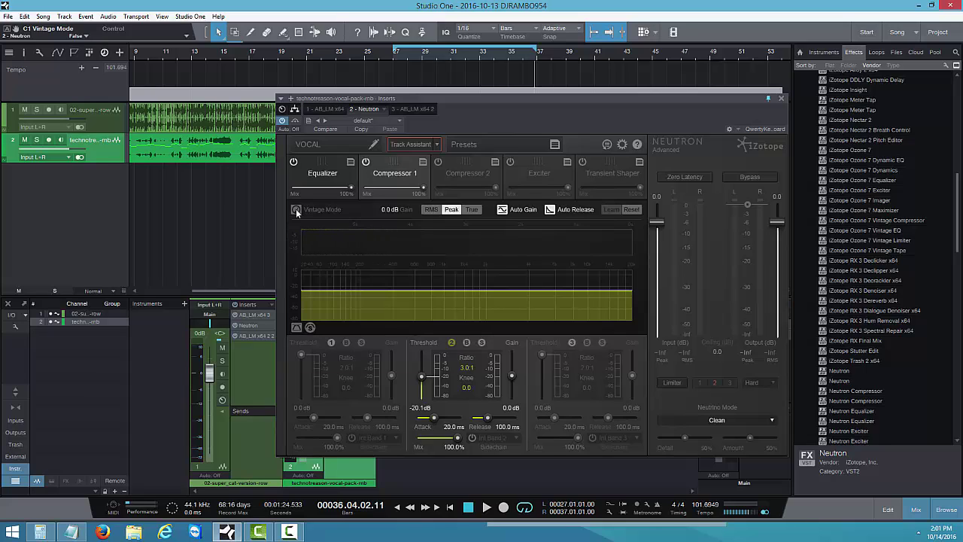
pyautogui.click(297, 210)
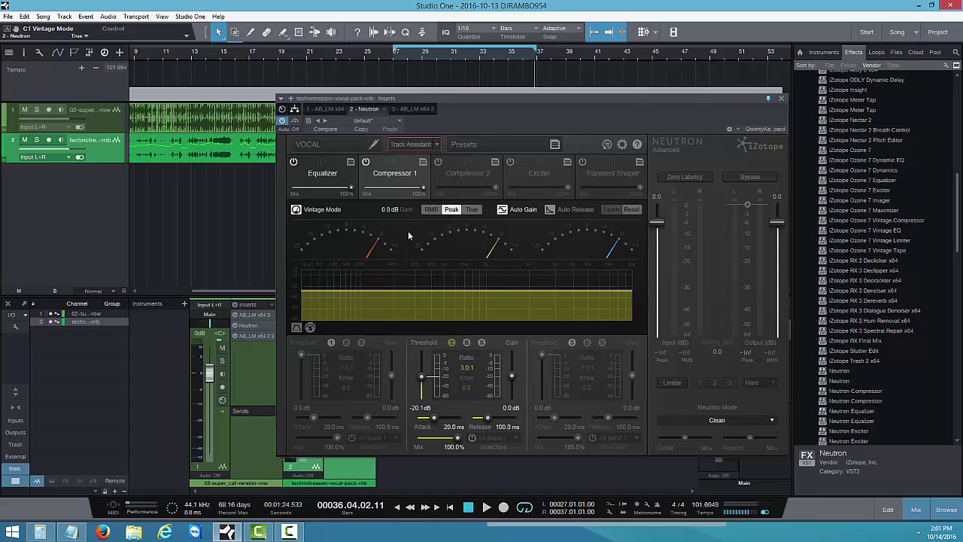
# Step: Play the vocal through Compressor 1 in Vintage Mode and toggle the module's bypass on and off to compare the sound
pyautogui.click(486, 508)
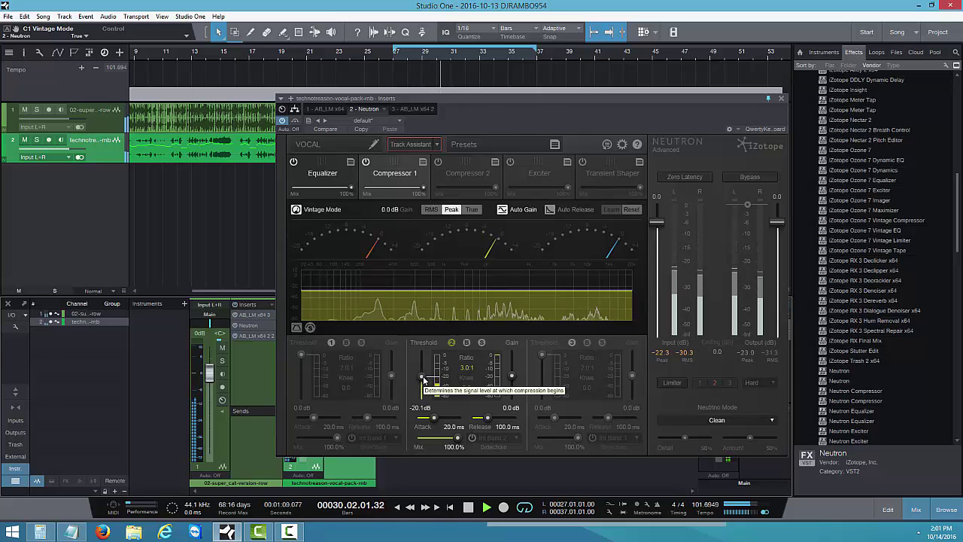
pyautogui.click(423, 376)
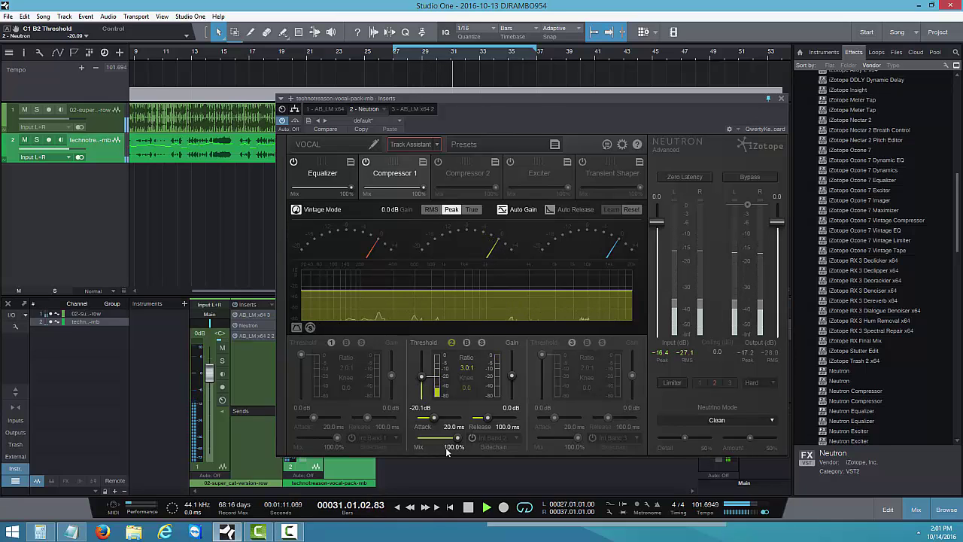
pyautogui.press('space')
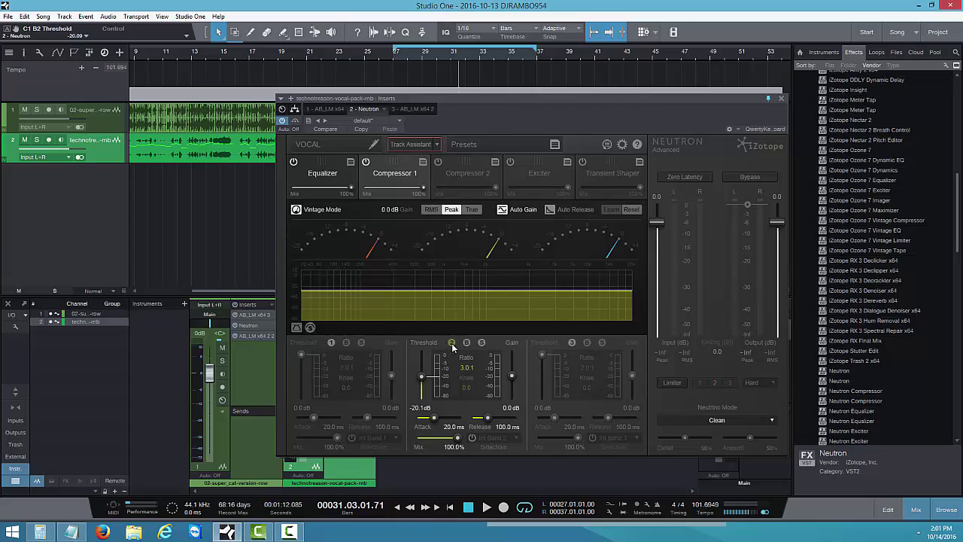
pyautogui.click(486, 507)
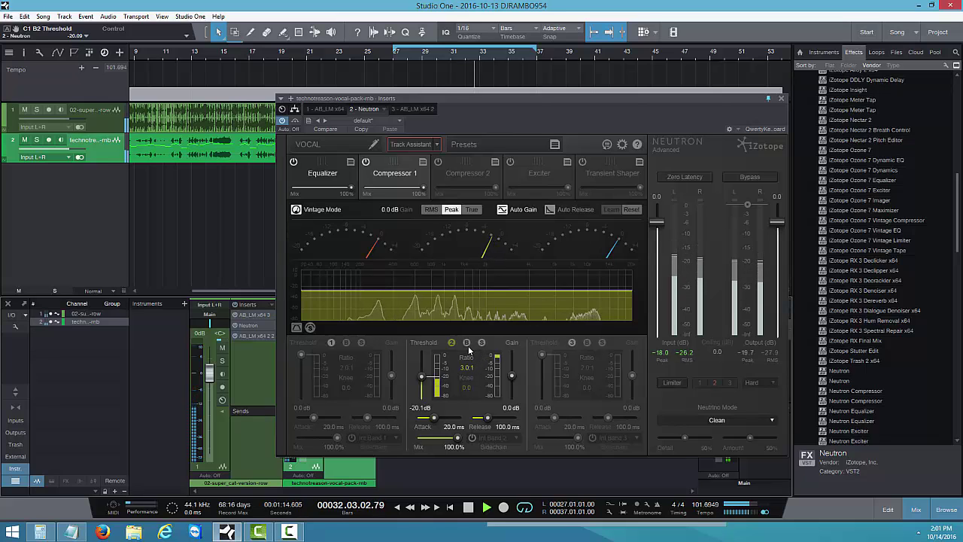
pyautogui.click(367, 161)
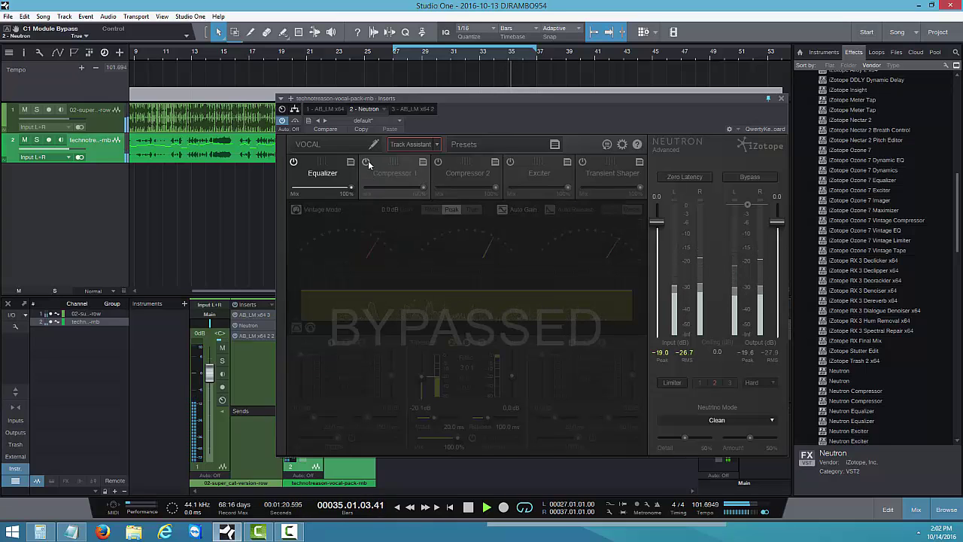
pyautogui.click(367, 161)
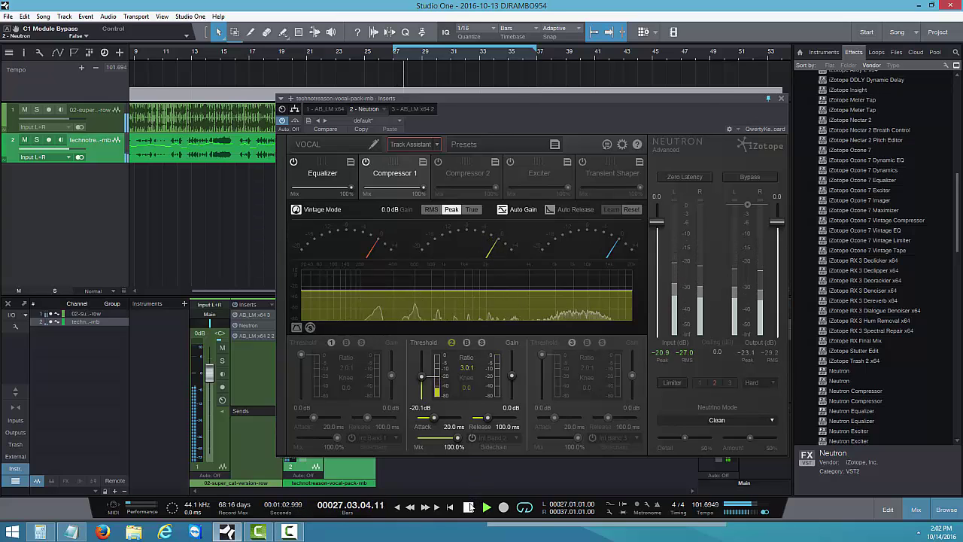
pyautogui.click(468, 507)
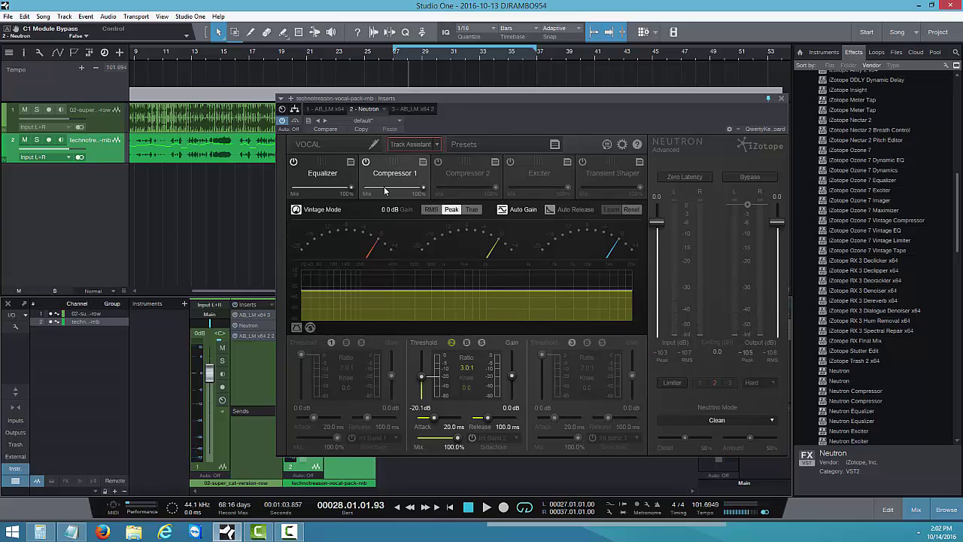
# Step: Bypass Compressor 1, audition the uncompressed vocal briefly, and switch the compressor back on
pyautogui.click(367, 162)
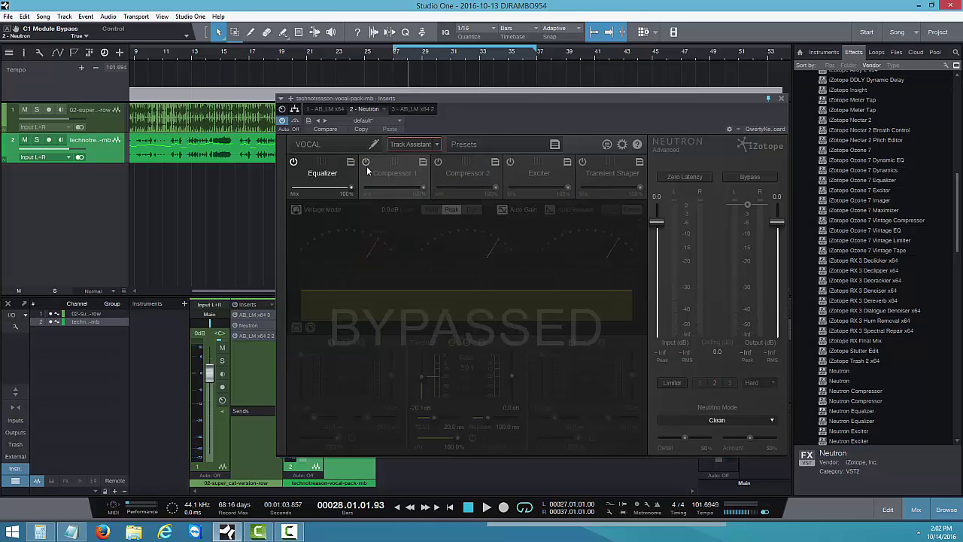
pyautogui.click(486, 507)
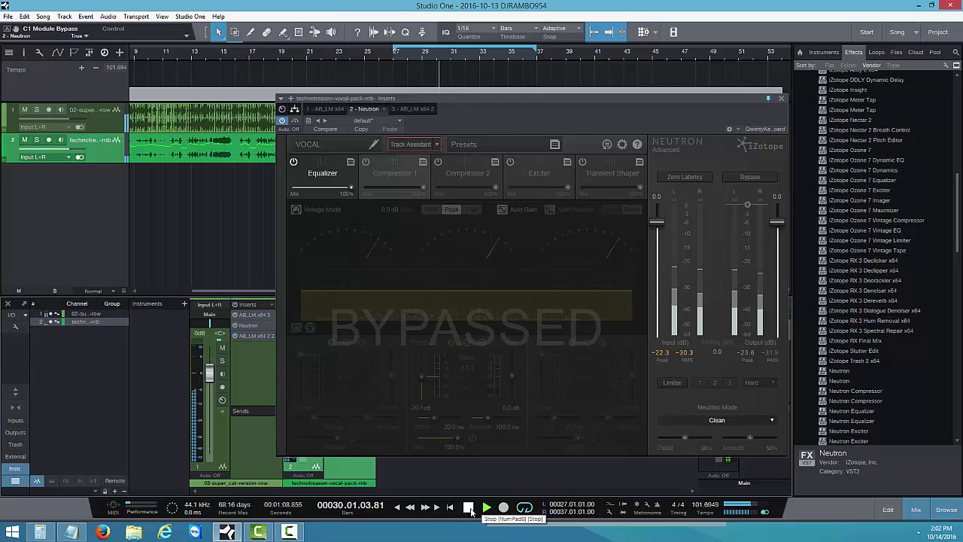
pyautogui.click(467, 507)
pyautogui.click(366, 163)
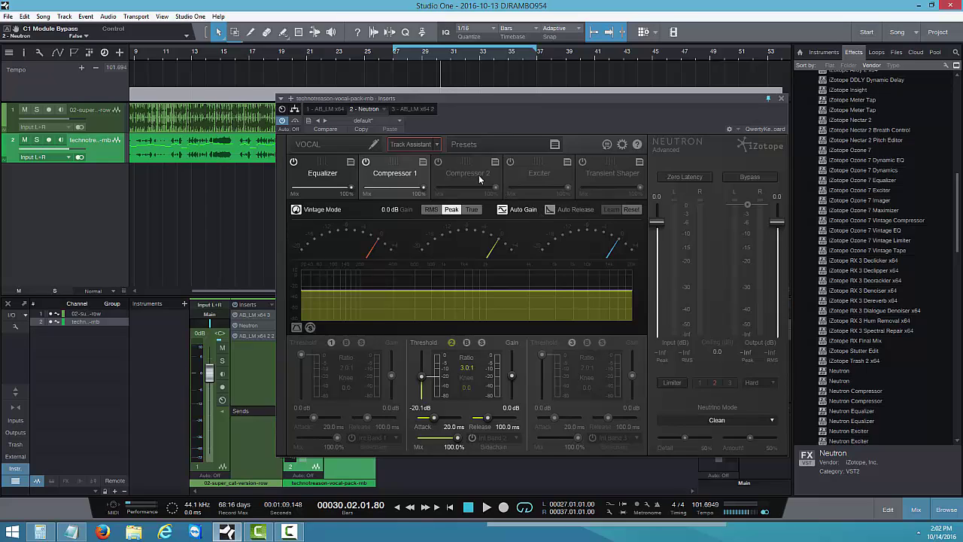
# Step: Enable the Exciter module and move it ahead of Compressor 2 in the signal chain, checking its bypass
pyautogui.click(528, 177)
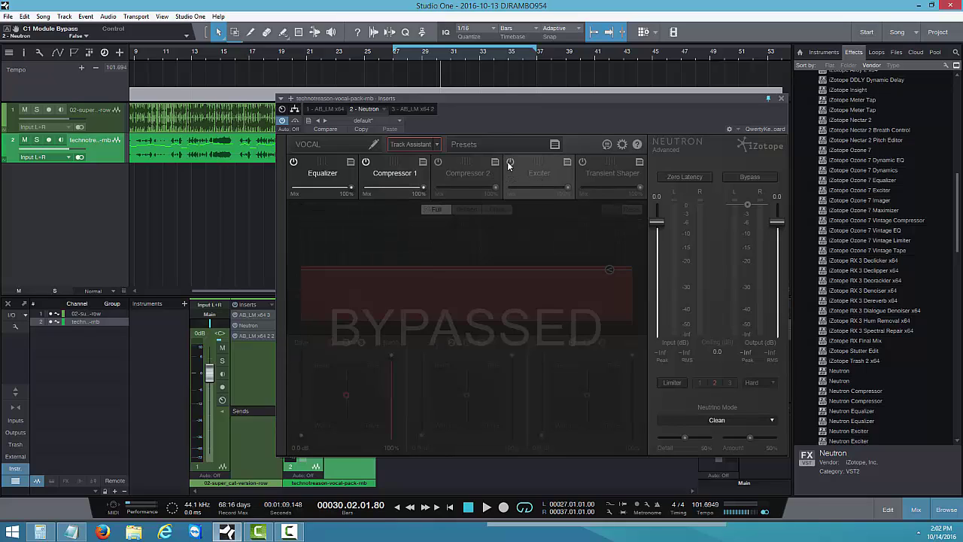
pyautogui.click(510, 163)
pyautogui.moveTo(537, 173); pyautogui.dragTo(478, 176)
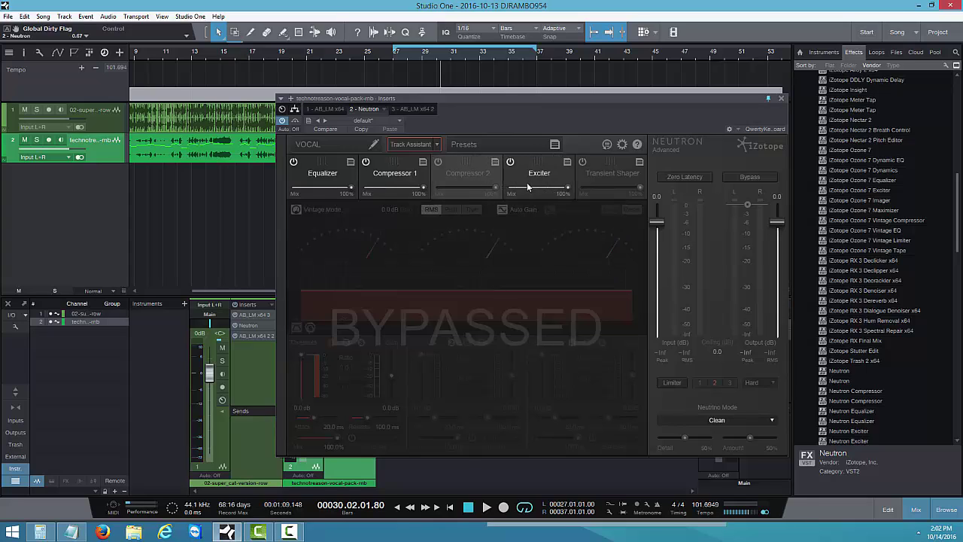
pyautogui.moveTo(537, 182); pyautogui.dragTo(481, 175)
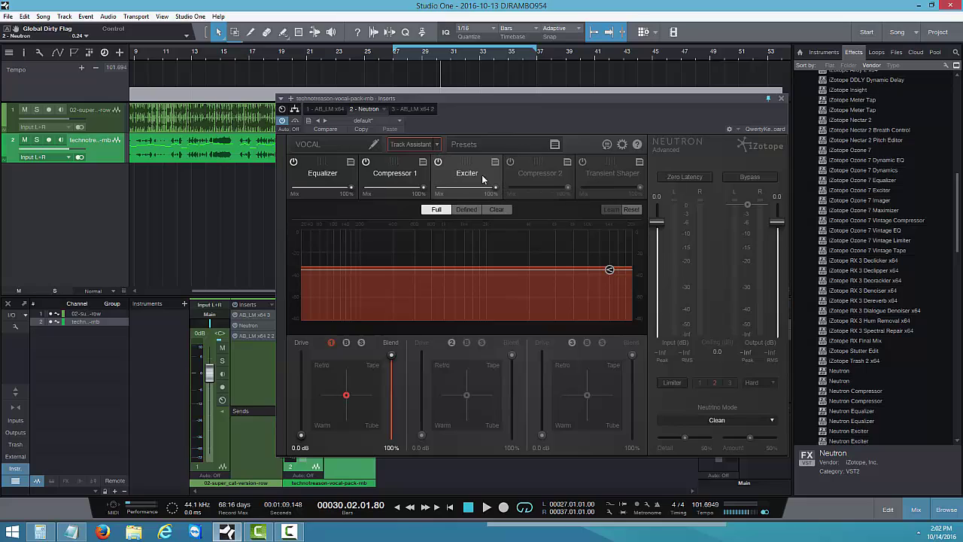
pyautogui.click(439, 163)
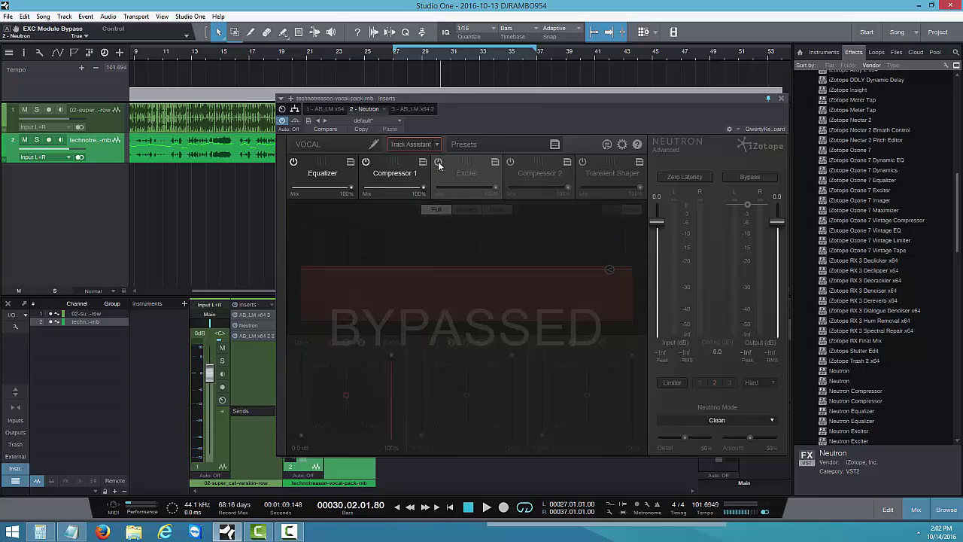
pyautogui.click(439, 163)
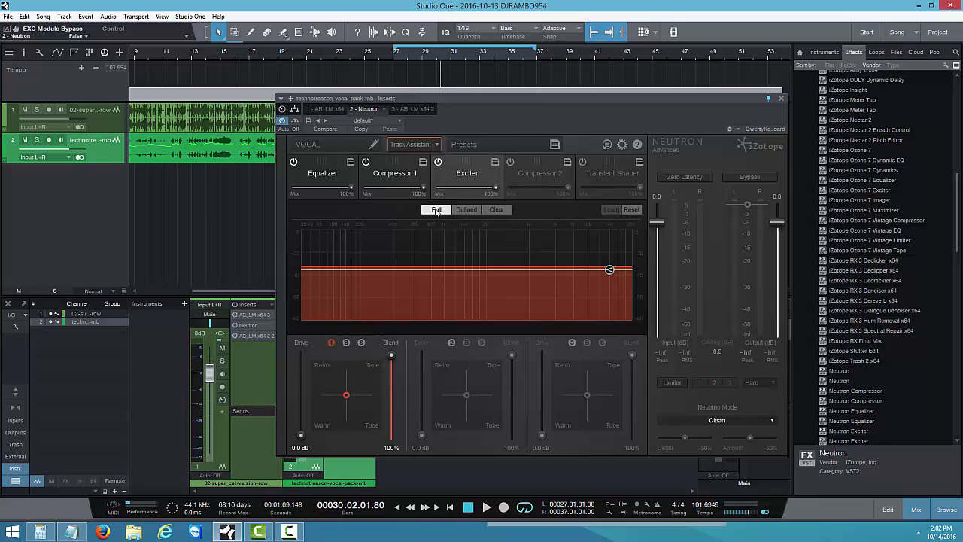
# Step: Try the Exciter's Defined mode, return to Full, and activate bands 2 and 3 for a three-band split
pyautogui.click(464, 210)
pyautogui.click(438, 209)
pyautogui.click(450, 343)
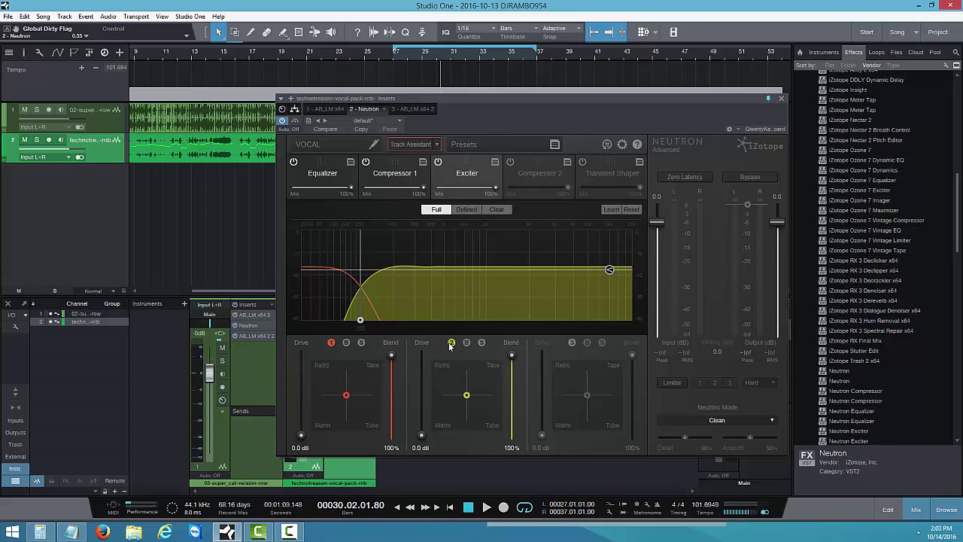
pyautogui.click(572, 343)
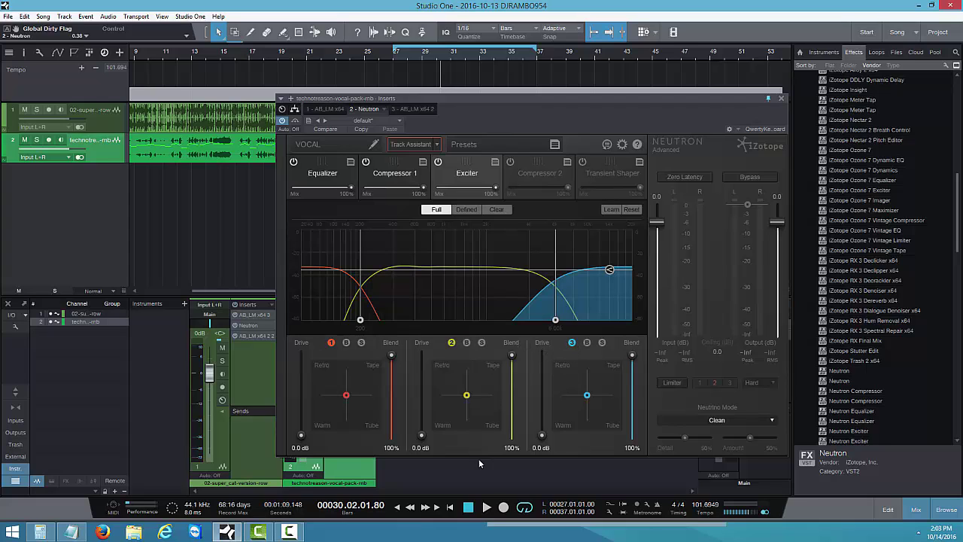
# Step: Run the Exciter's Learn function twice during playback to set the crossover points between its three bands
pyautogui.click(486, 509)
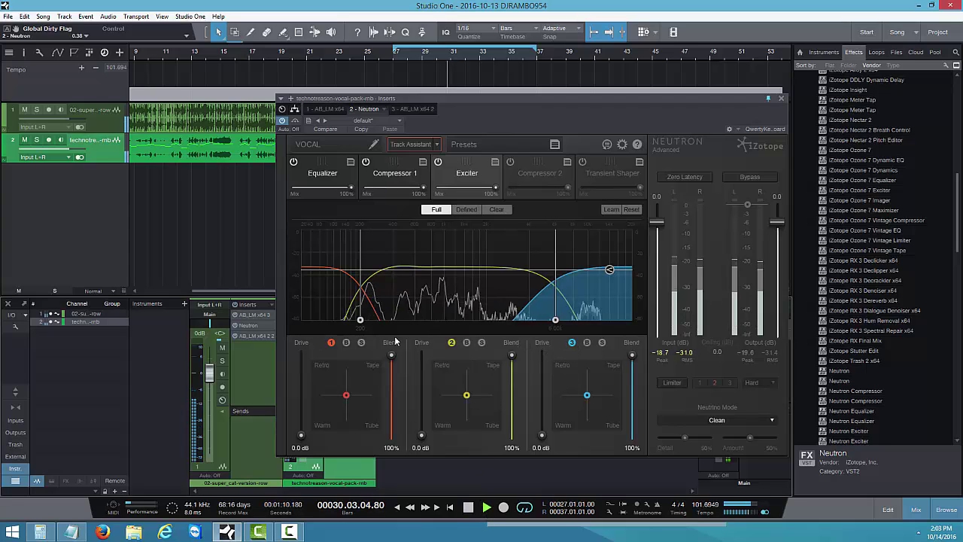
pyautogui.click(611, 210)
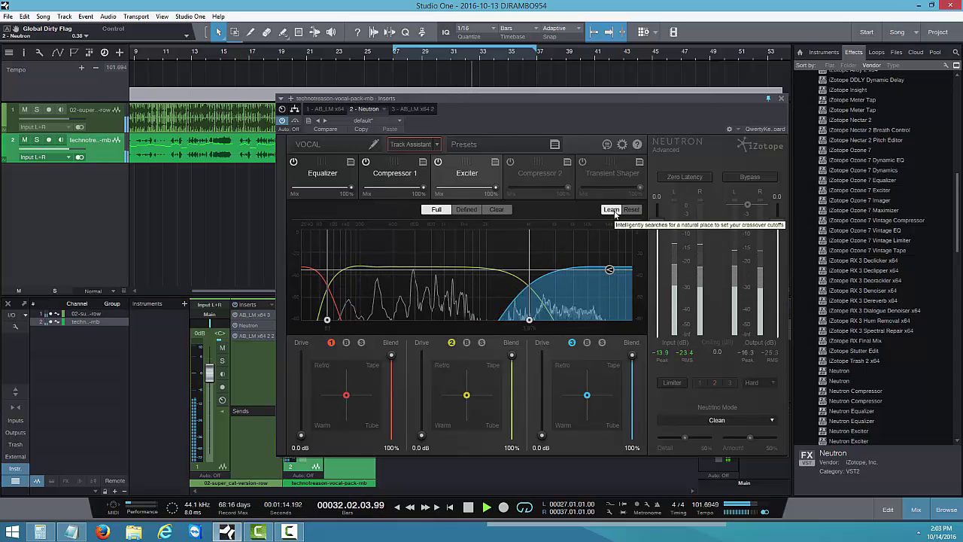
pyautogui.click(611, 210)
pyautogui.click(468, 508)
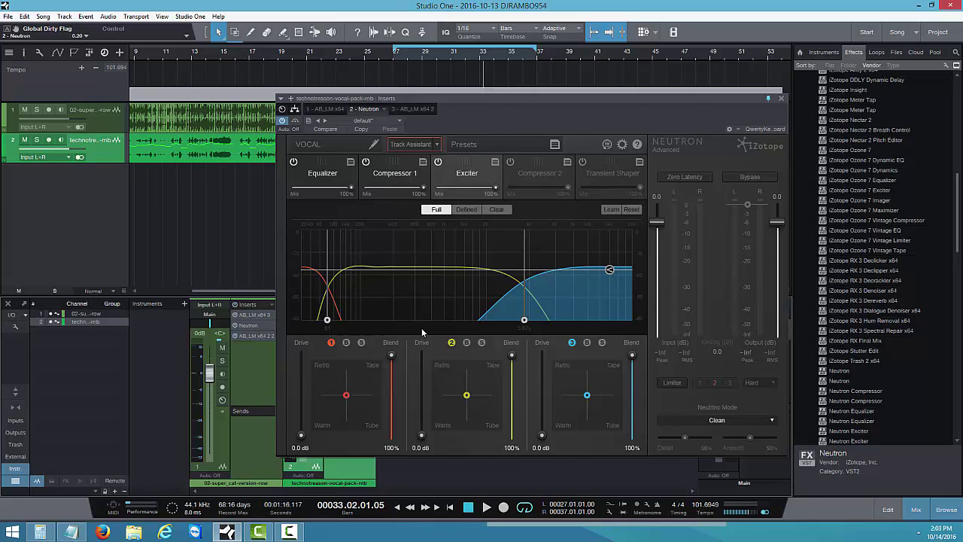
pyautogui.click(485, 509)
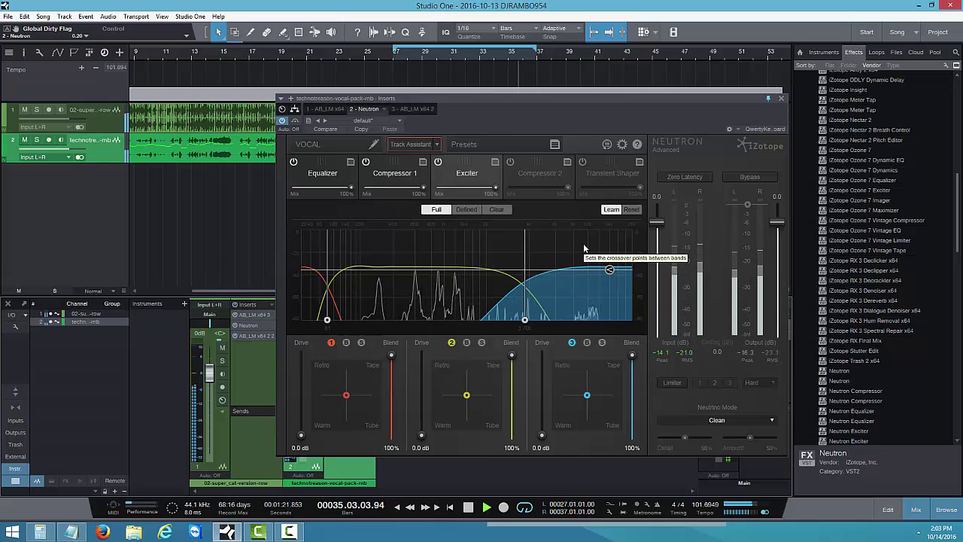
pyautogui.click(611, 210)
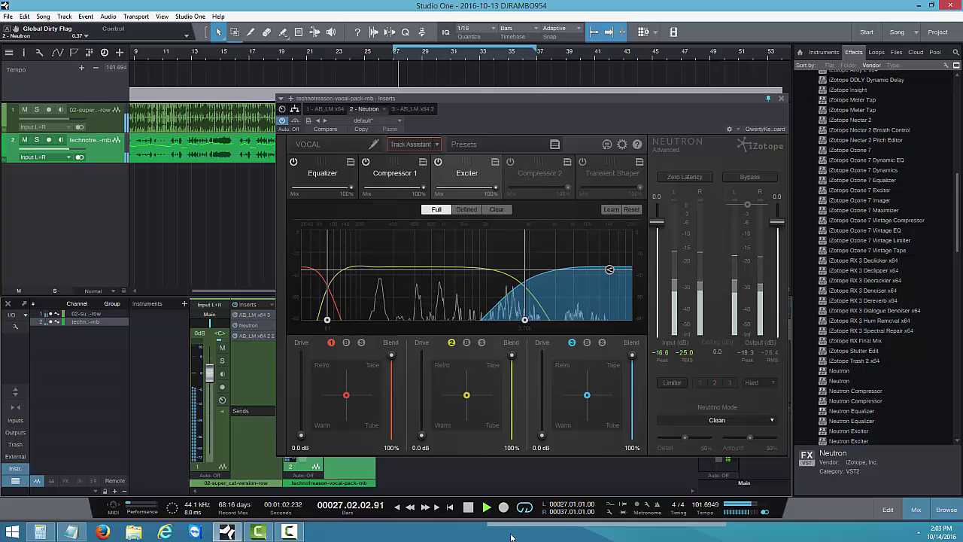
# Step: Solo the Exciter's band 1 and raise the lower crossover to about 100 Hz while the vocal plays, stopping playback when done
pyautogui.click(470, 509)
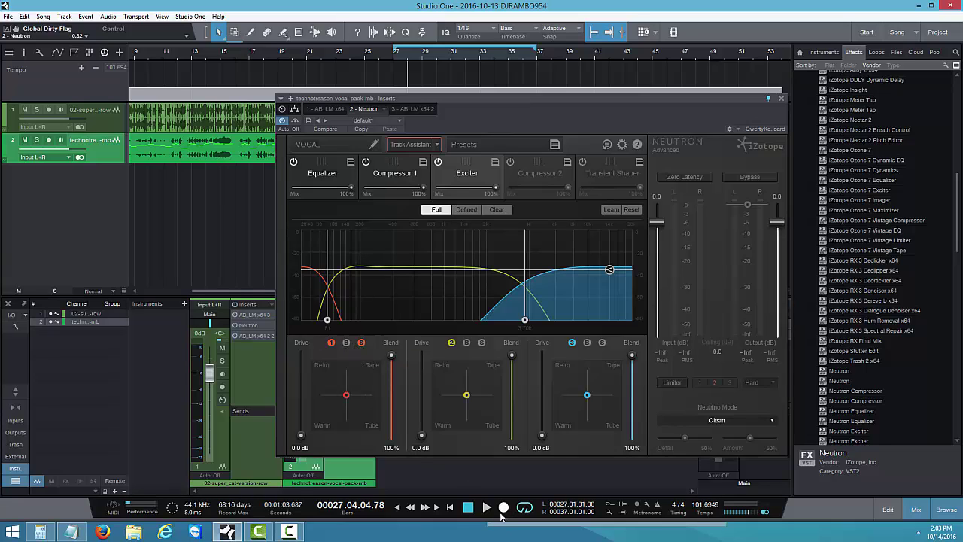
pyautogui.click(485, 509)
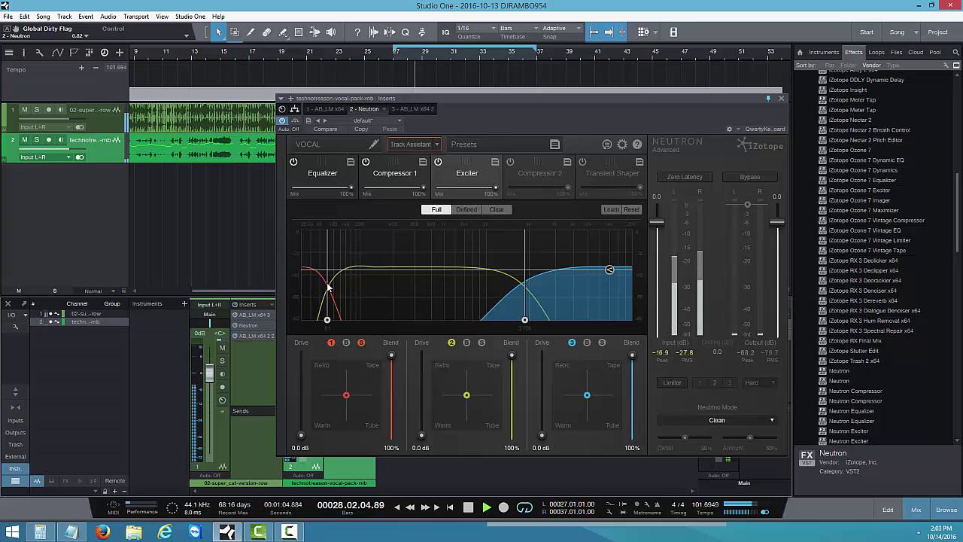
pyautogui.moveTo(327, 284)
pyautogui.mouseDown()
pyautogui.moveTo(346, 286)
pyautogui.moveTo(335, 286)
pyautogui.mouseUp()
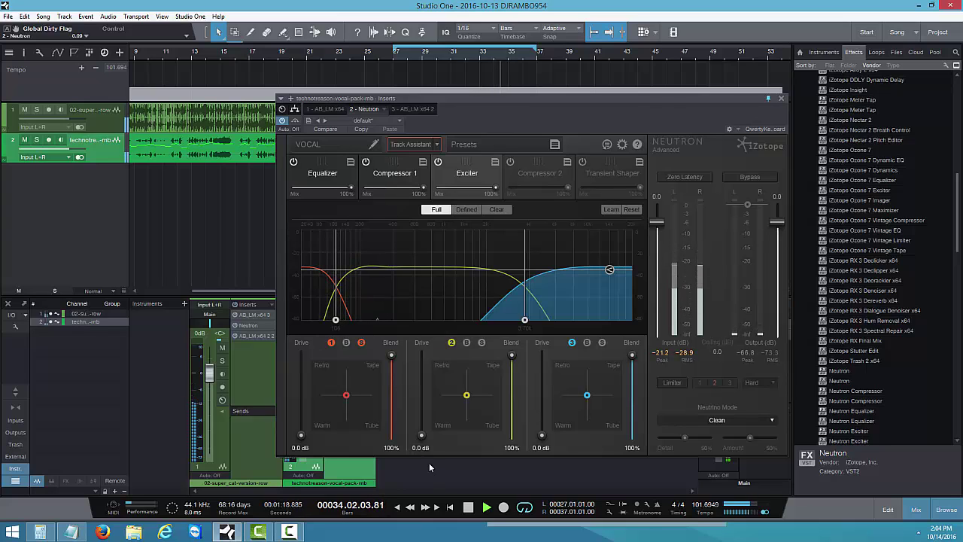
pyautogui.click(468, 507)
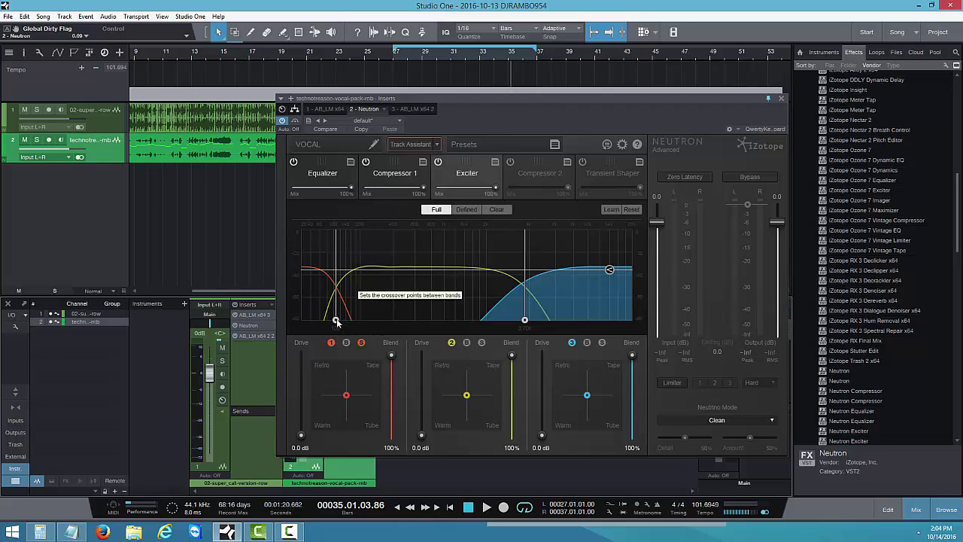
pyautogui.moveTo(337, 322); pyautogui.dragTo(336, 321)
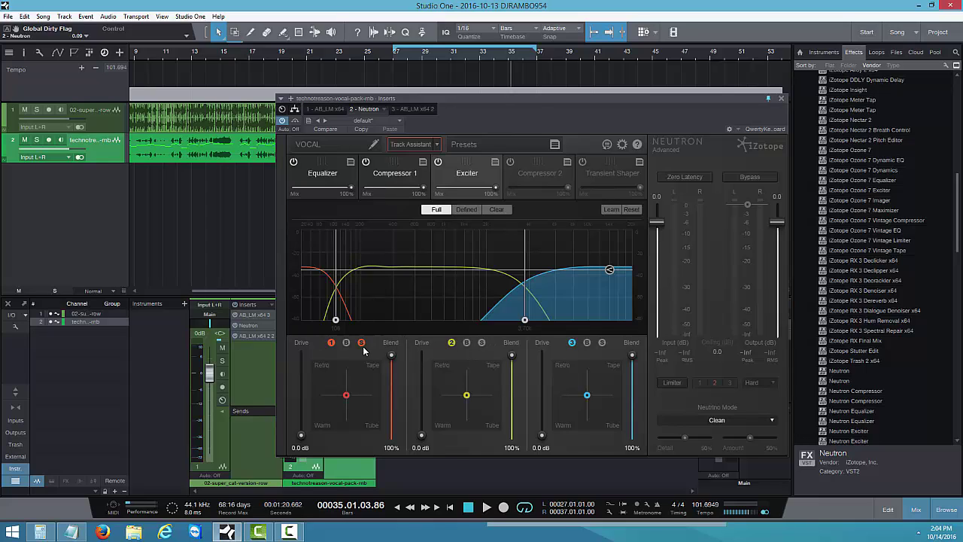
# Step: Solo the Exciter's band 3 during playback, raise the upper crossover to about 5.2 kHz, and turn the solo off
pyautogui.click(602, 343)
pyautogui.click(486, 507)
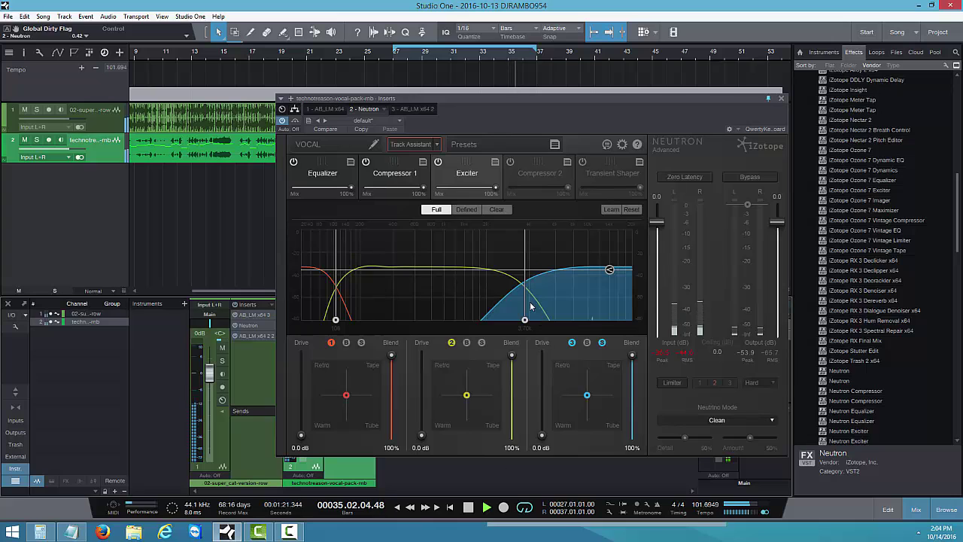
pyautogui.moveTo(525, 295); pyautogui.dragTo(547, 295)
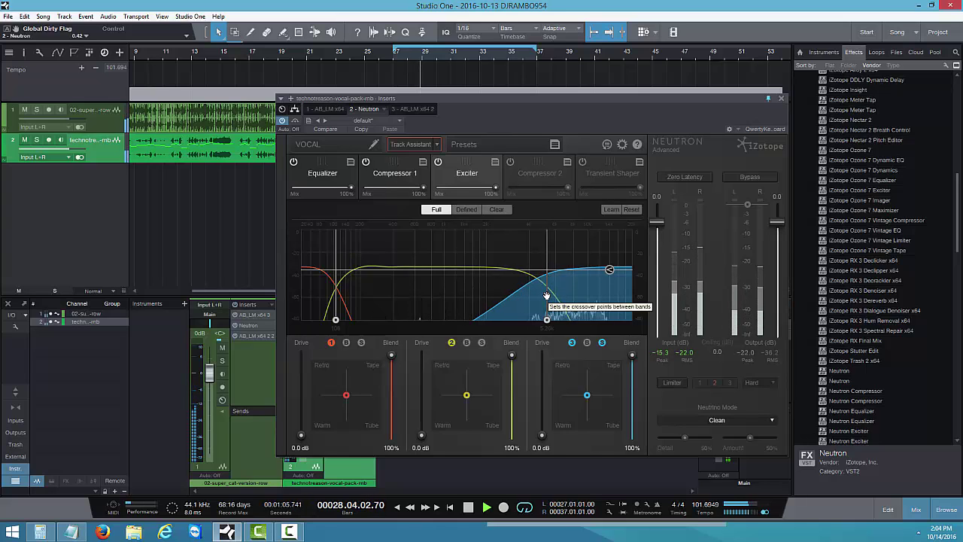
pyautogui.moveTo(549, 295); pyautogui.dragTo(545, 295)
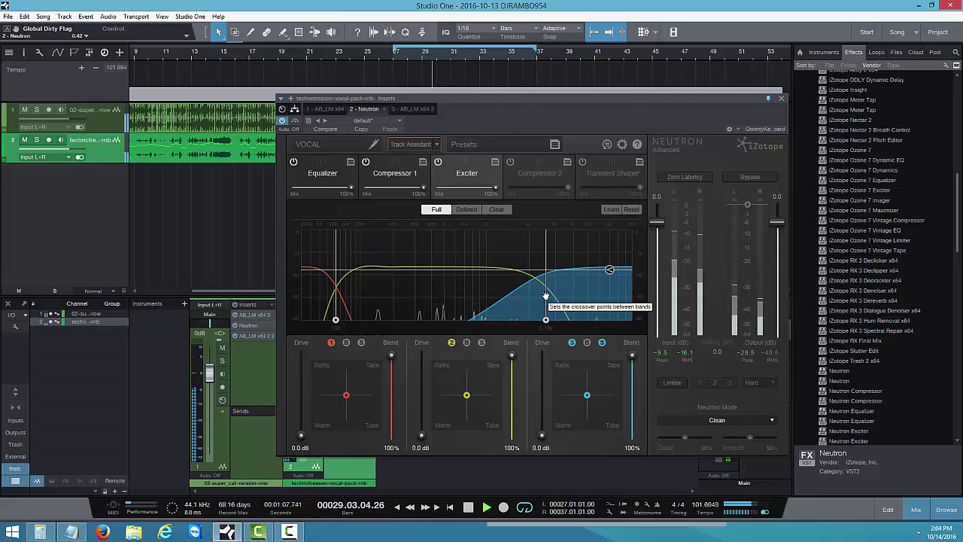
pyautogui.click(602, 343)
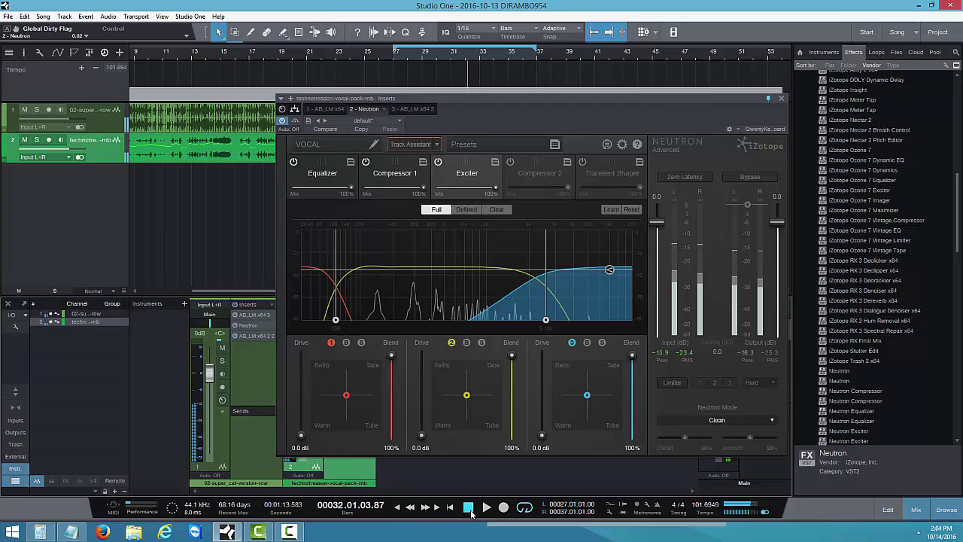
pyautogui.press('space')
# Step: Shift the Exciter's bands 2 and 3 toward Tube, setting drive to 2.4 dB on band 2 and 2.3 dB on band 3
pyautogui.click(467, 397)
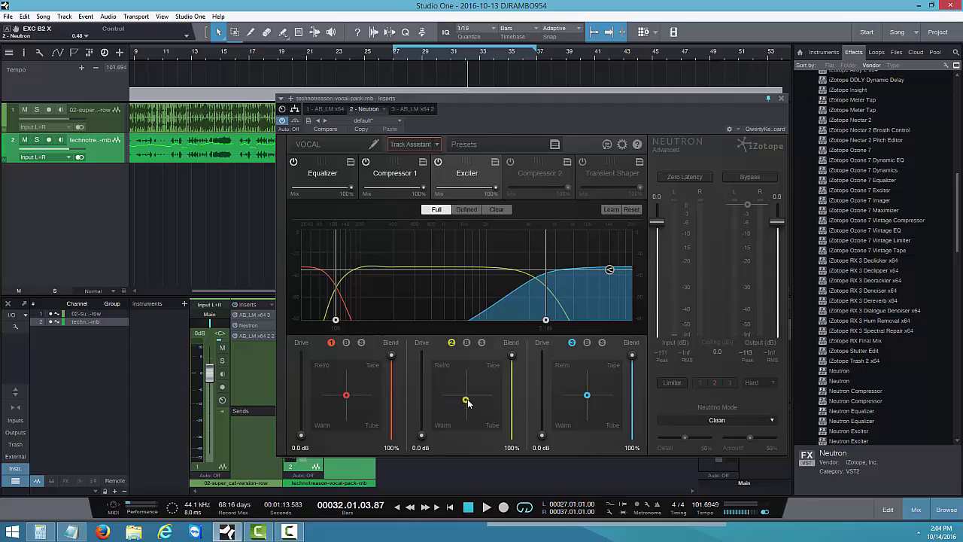
pyautogui.moveTo(471, 405); pyautogui.dragTo(474, 404)
pyautogui.click(486, 507)
pyautogui.moveTo(422, 435)
pyautogui.mouseDown()
pyautogui.moveTo(437, 380)
pyautogui.moveTo(425, 424)
pyautogui.mouseUp()
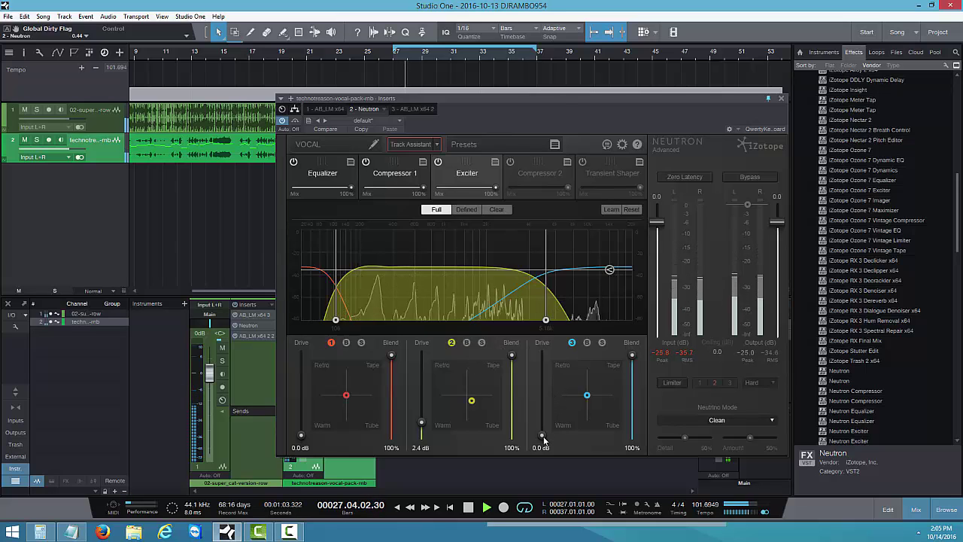
pyautogui.moveTo(588, 396); pyautogui.dragTo(598, 407)
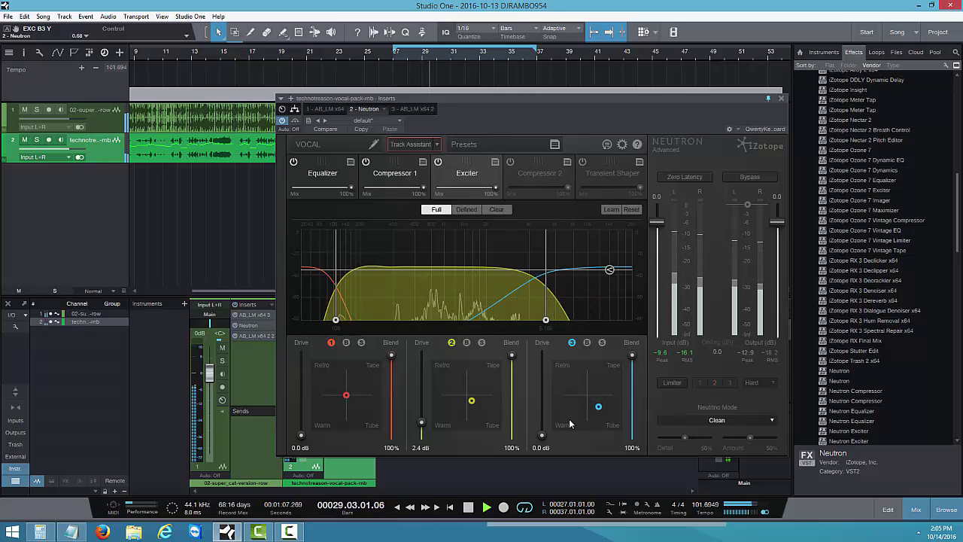
pyautogui.moveTo(542, 435); pyautogui.dragTo(554, 426)
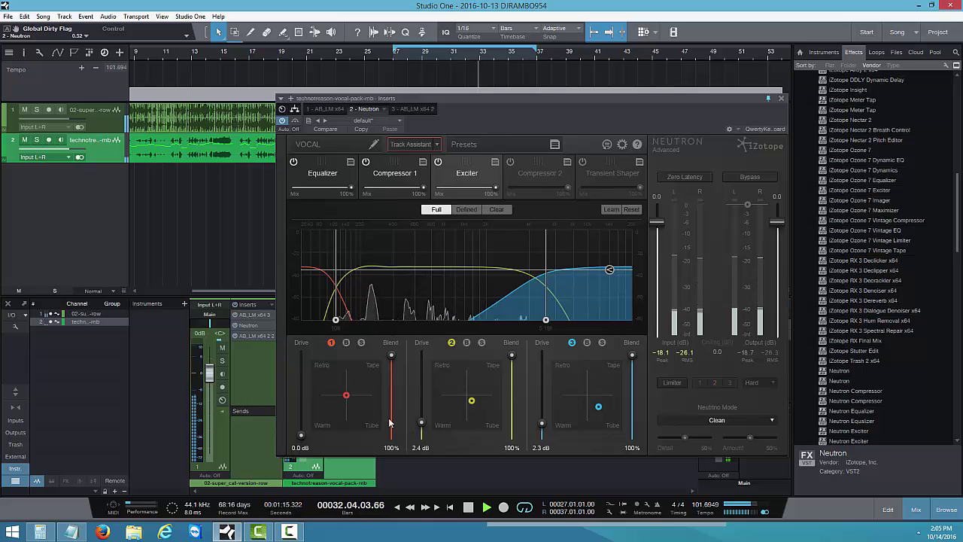
# Step: Set the Exciter's band 1 drive to 0.6 dB and shift its saturation character toward Warm
pyautogui.moveTo(306, 438); pyautogui.dragTo(310, 430)
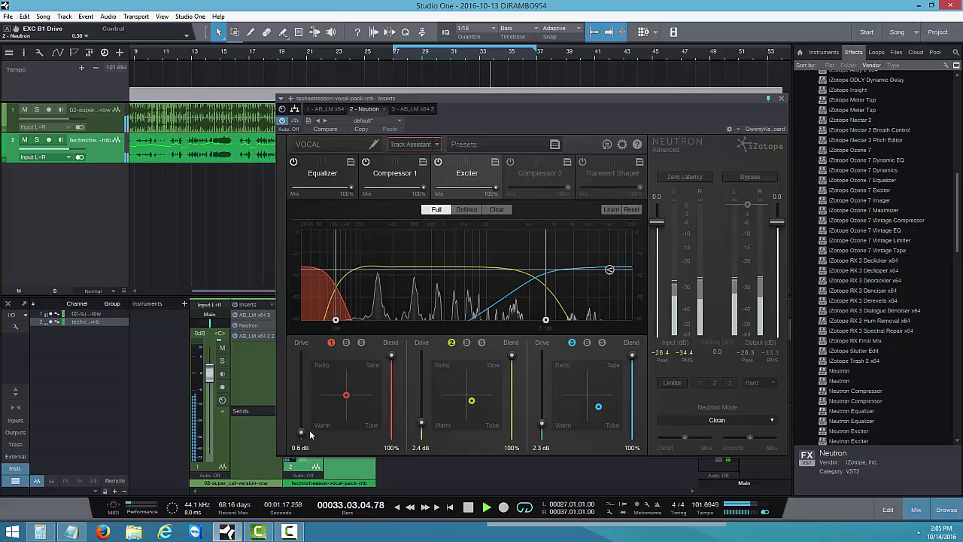
pyautogui.moveTo(346, 396)
pyautogui.mouseDown()
pyautogui.moveTo(319, 410)
pyautogui.moveTo(331, 409)
pyautogui.mouseUp()
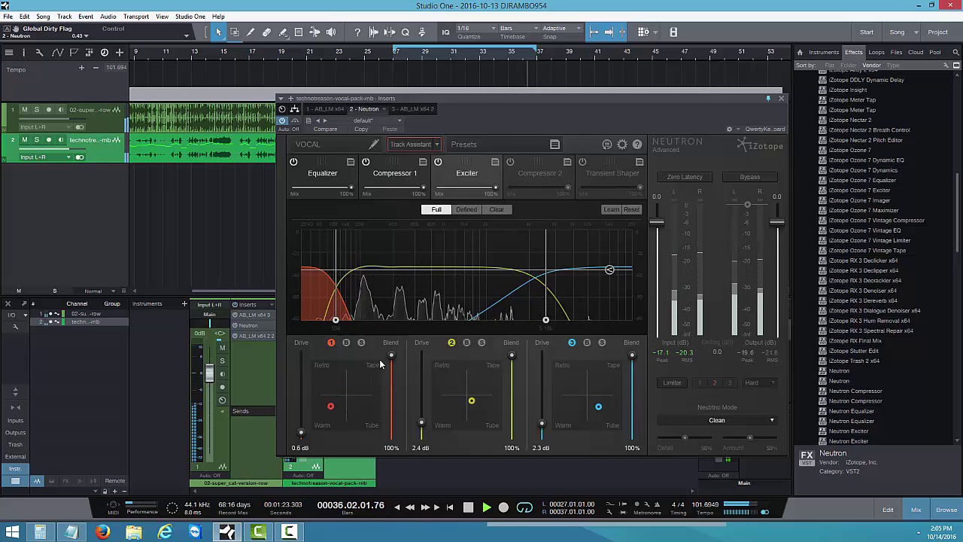
# Step: Compare the vocal with the Exciter bypassed and re-enabled during playback, then stop playback
pyautogui.click(438, 161)
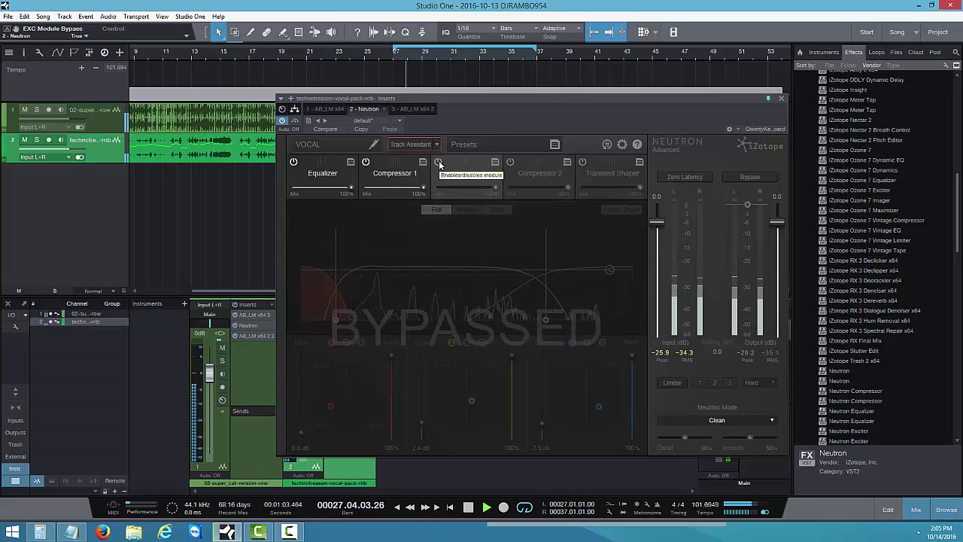
pyautogui.click(438, 162)
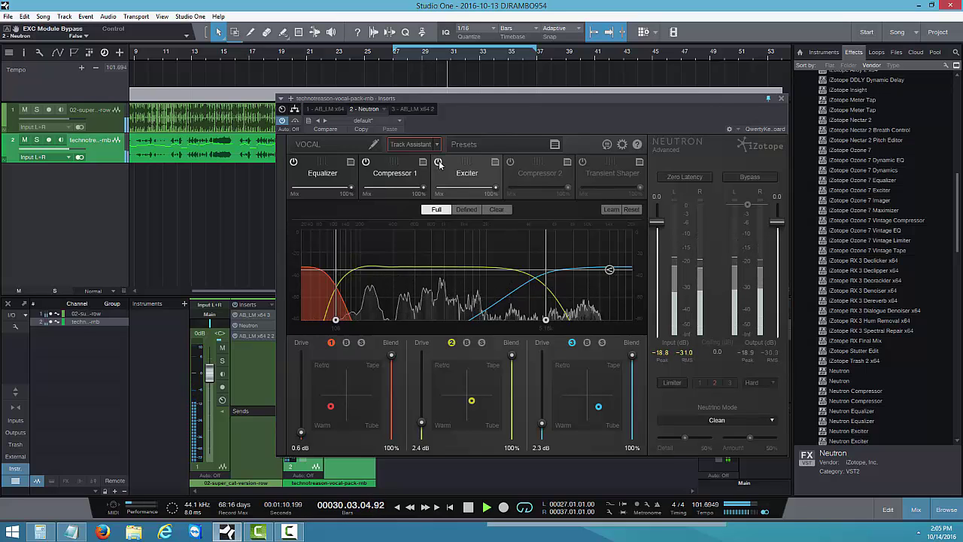
pyautogui.click(468, 504)
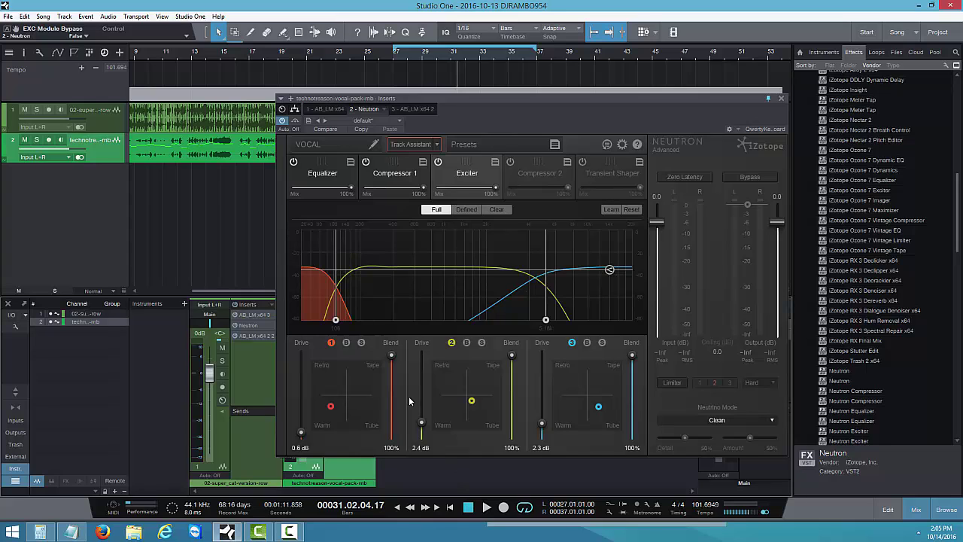
# Step: Insert a second Neutron on the vocal channel between the existing Neutron and the last AB_LM, and move its window clear of the arrangement
pyautogui.moveTo(702, 114); pyautogui.dragTo(589, 140)
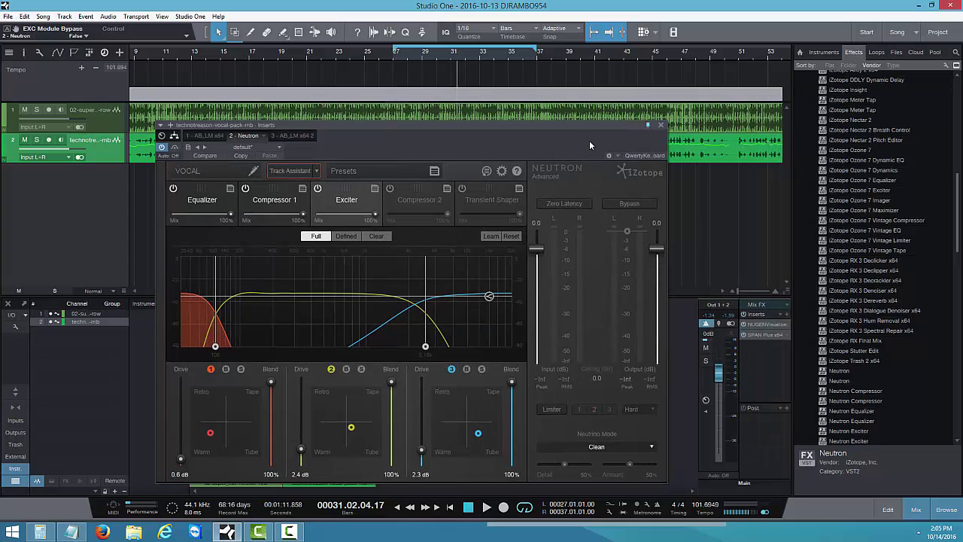
pyautogui.click(661, 126)
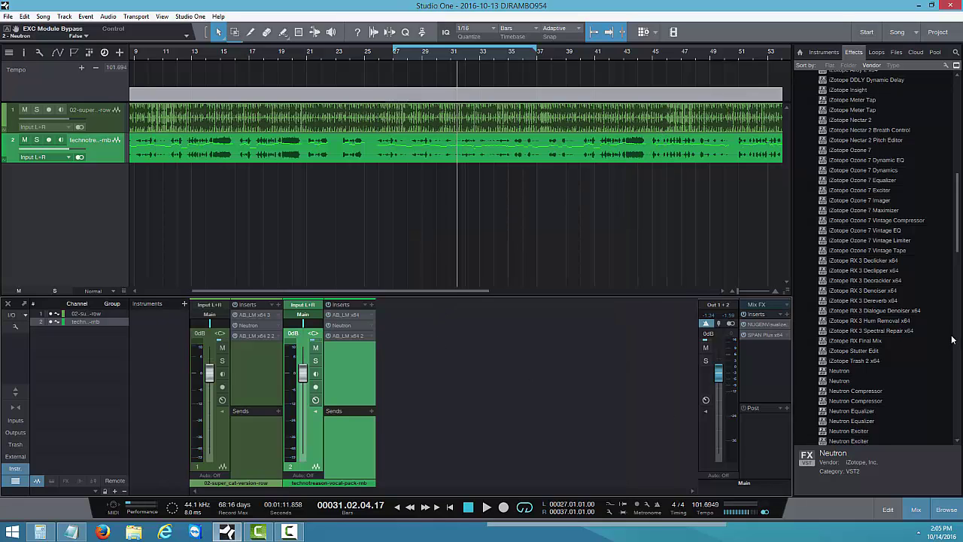
pyautogui.moveTo(842, 386); pyautogui.dragTo(401, 337)
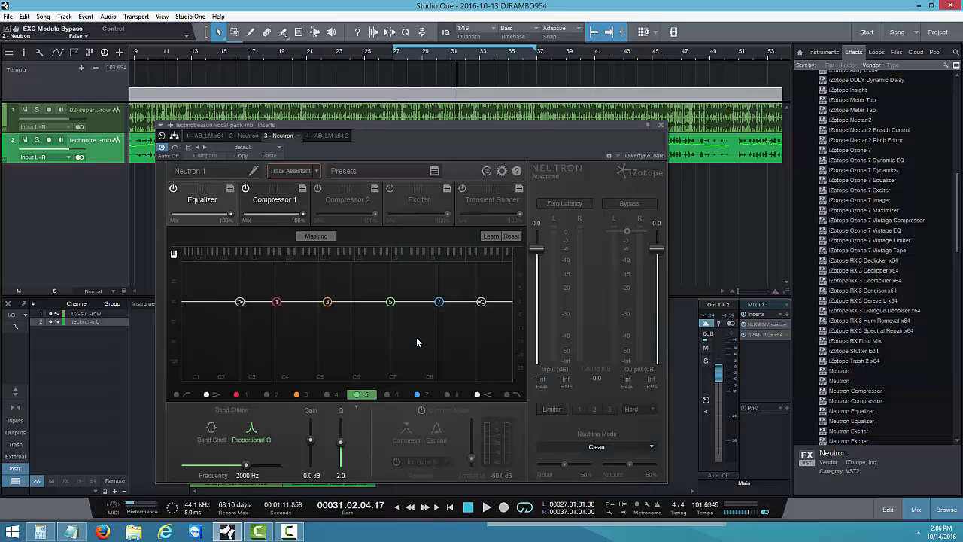
pyautogui.moveTo(427, 149); pyautogui.dragTo(693, 216)
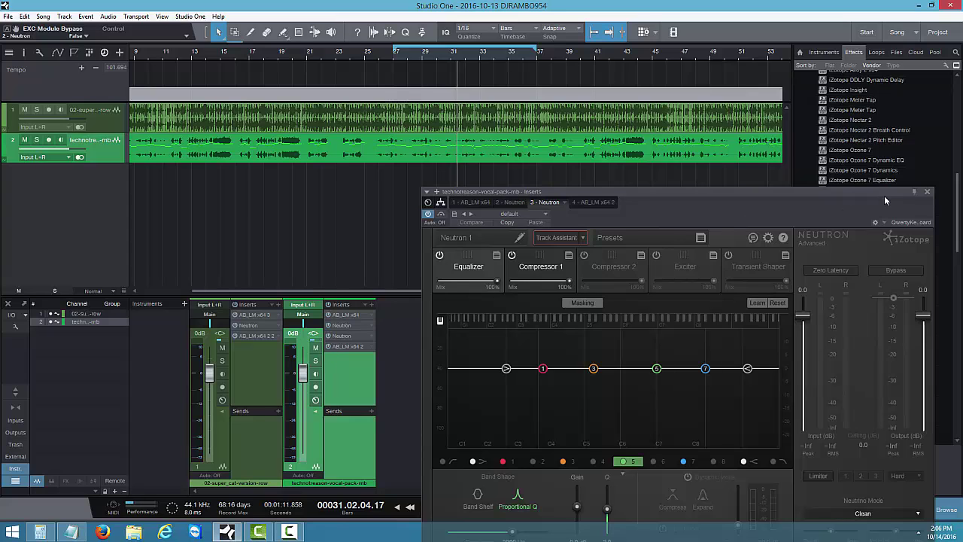
pyautogui.moveTo(901, 191); pyautogui.dragTo(647, 204)
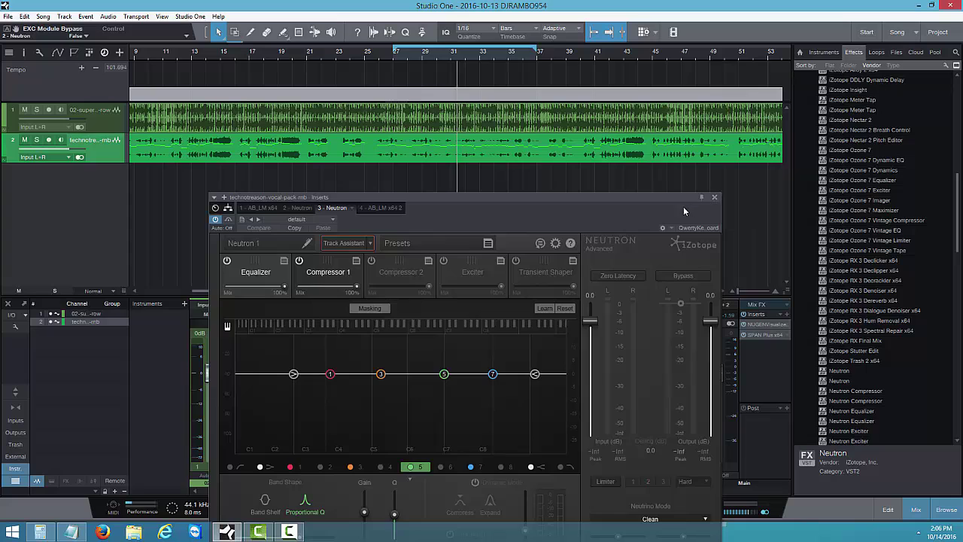
pyautogui.moveTo(679, 221); pyautogui.dragTo(418, 250)
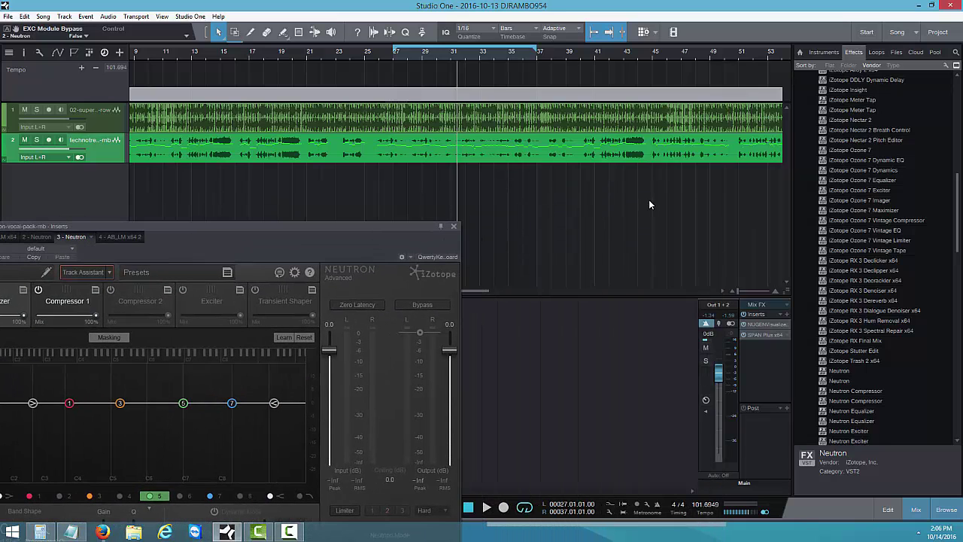